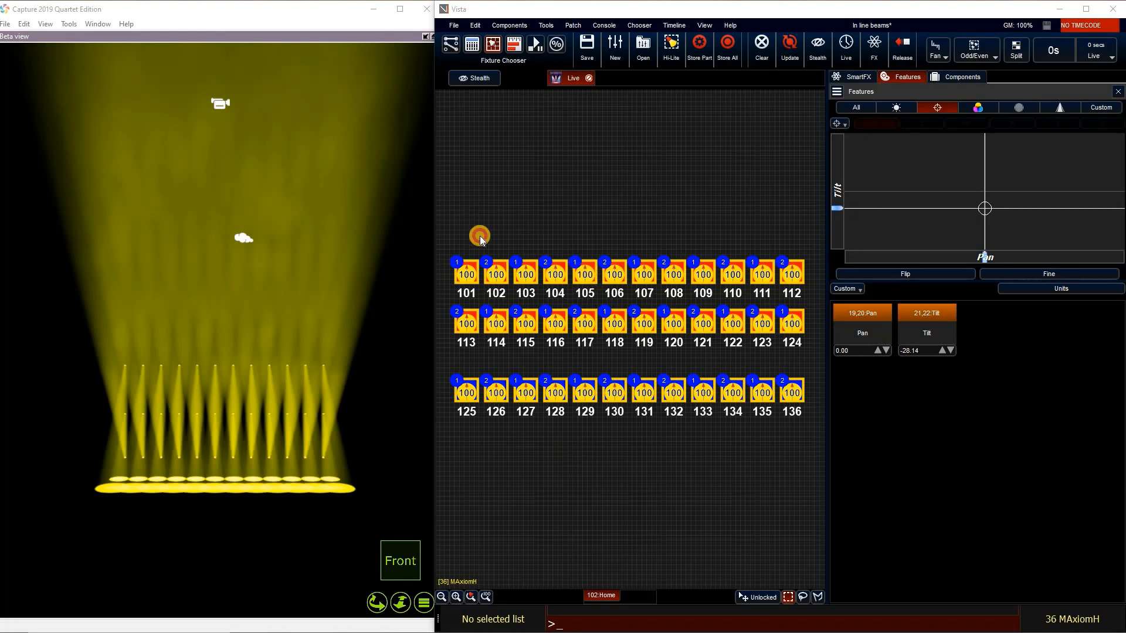
Step: Check the rig by selecting fixtures 101–124, the floor fixtures 125–136 separately, and all 36 fixtures together
left_click_drag(510, 287, 787, 333)
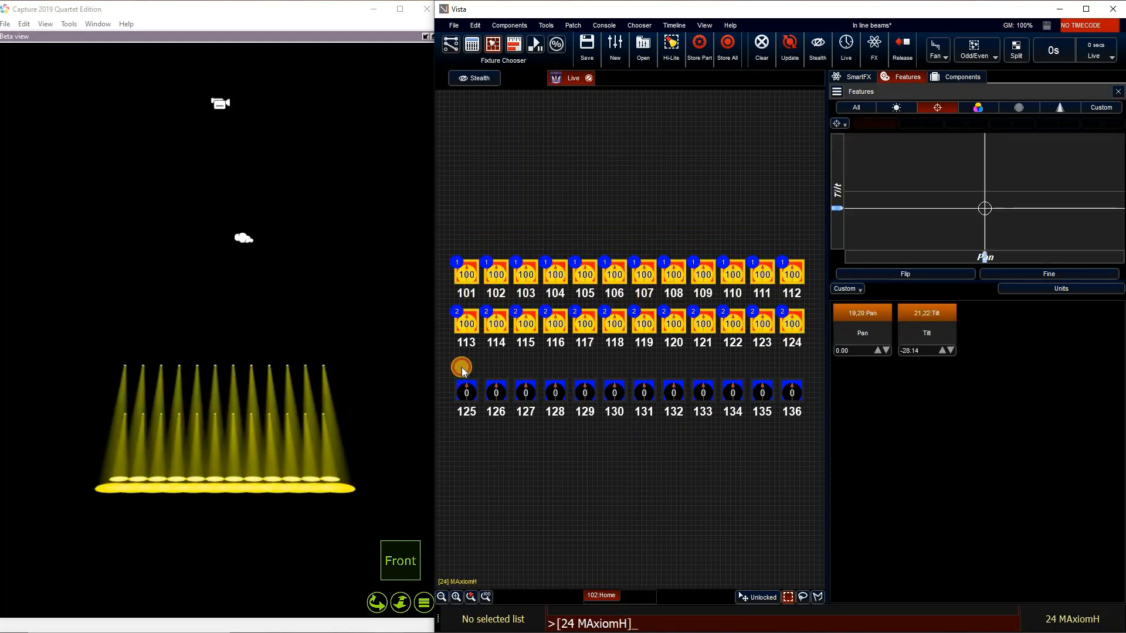
key("Escape")
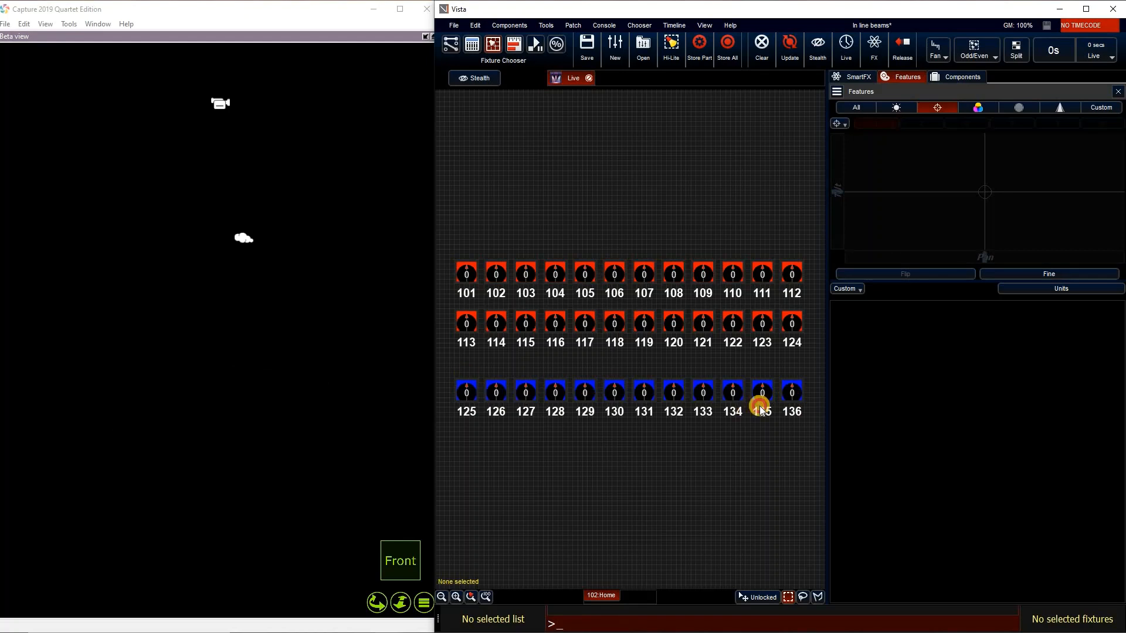
left_click_drag(465, 373, 794, 405)
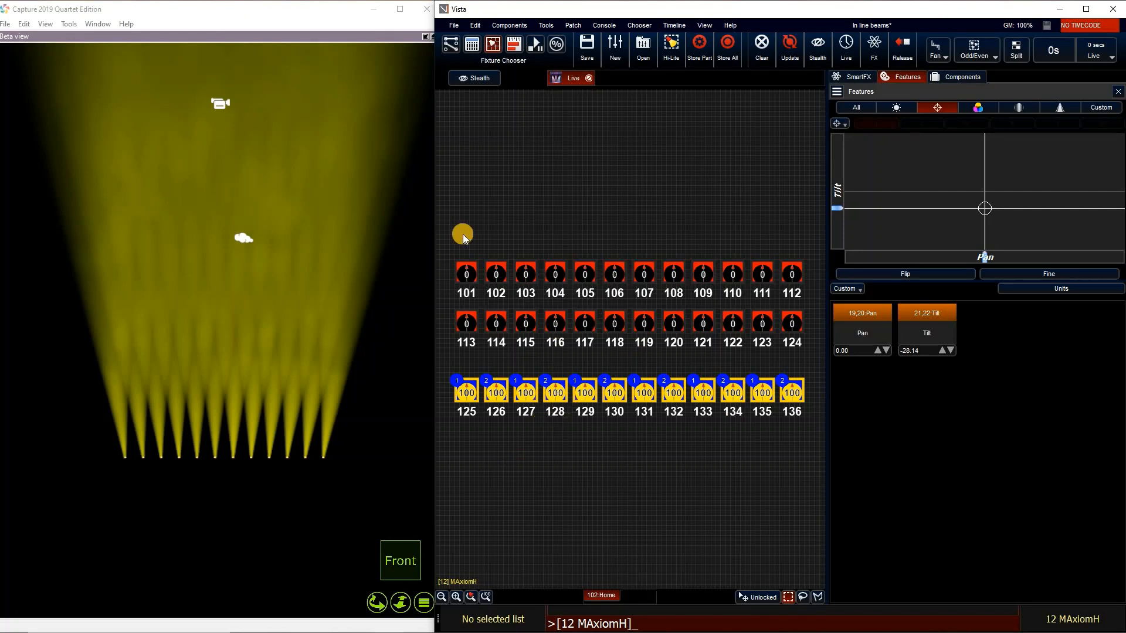
left_click_drag(463, 238, 610, 322)
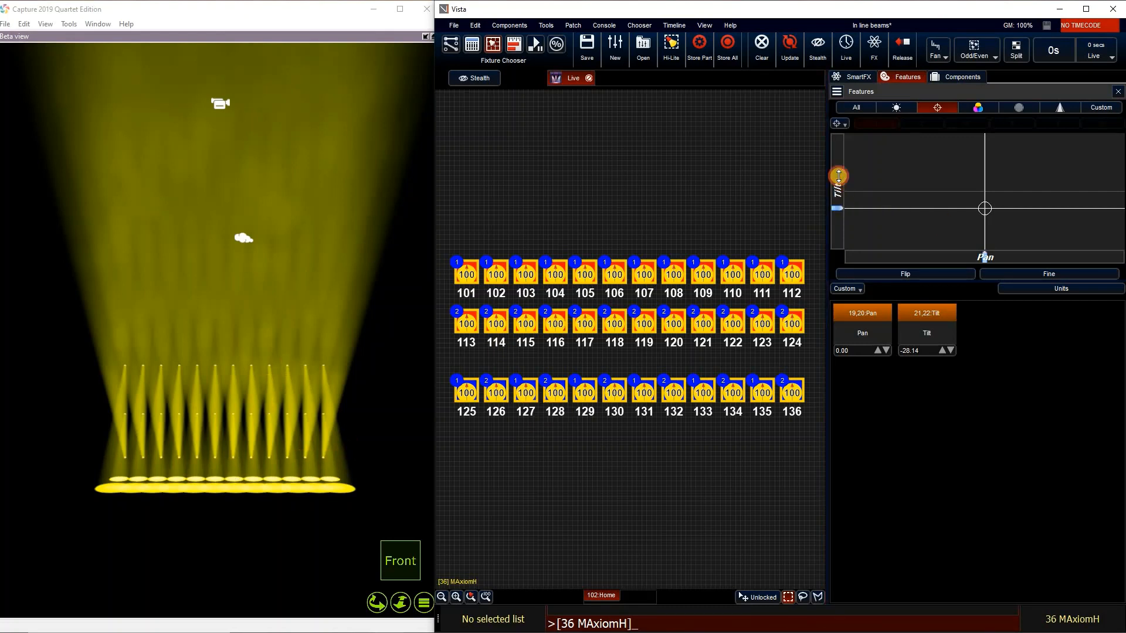
Step: Tilt all 36 fixtures together to about -99.5, and readjust them to a tilt of about -36
left_click(835, 197)
left_click_drag(836, 196, 837, 245)
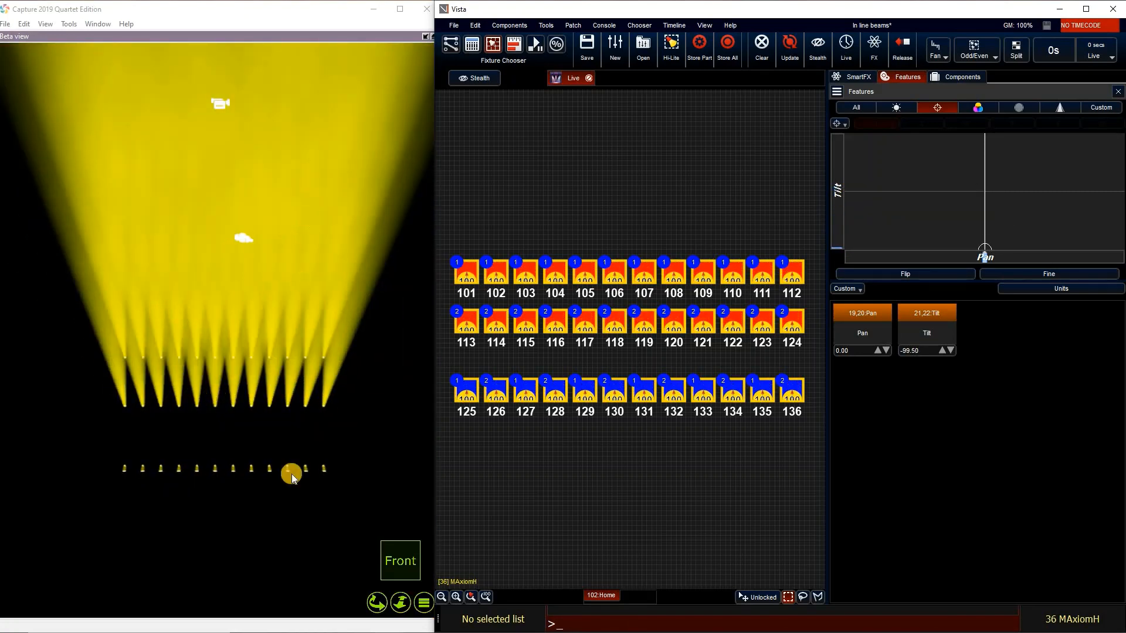
left_click(841, 219)
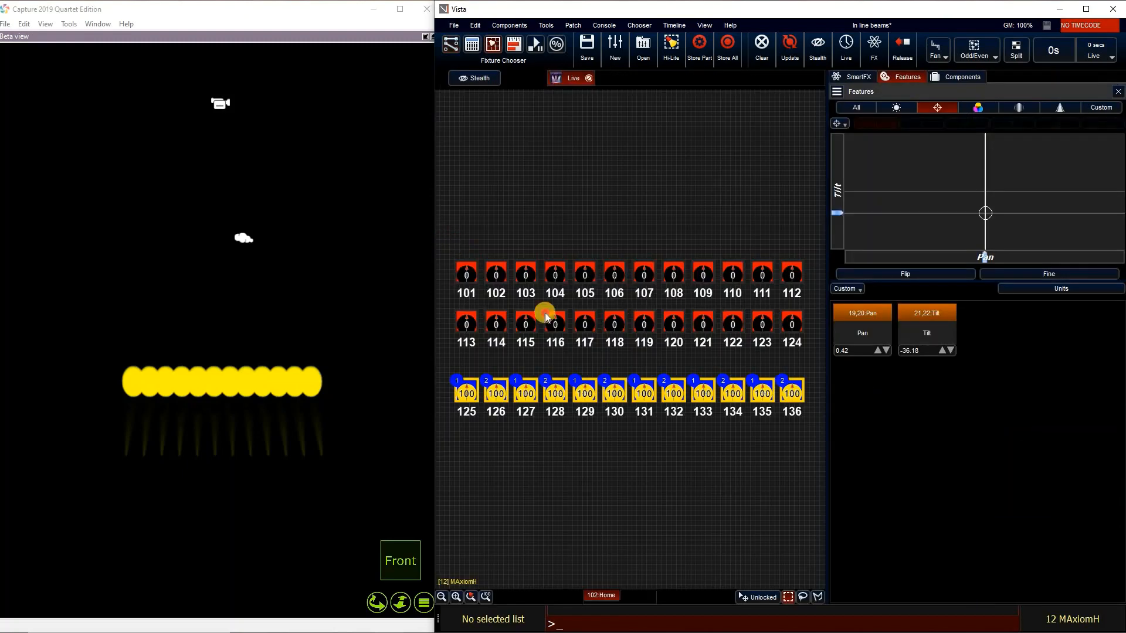
Step: Tilt the rig fixtures 101–124 to about -100 and the floor fixtures 125–136 to about 29
left_click_drag(825, 190, 826, 190)
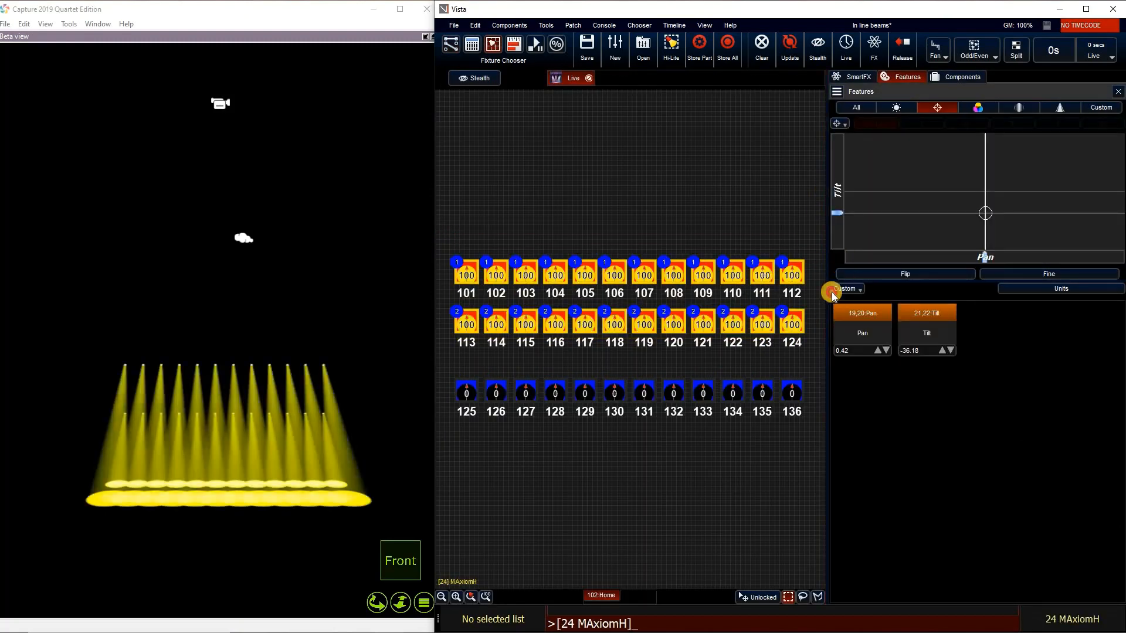
left_click(846, 231)
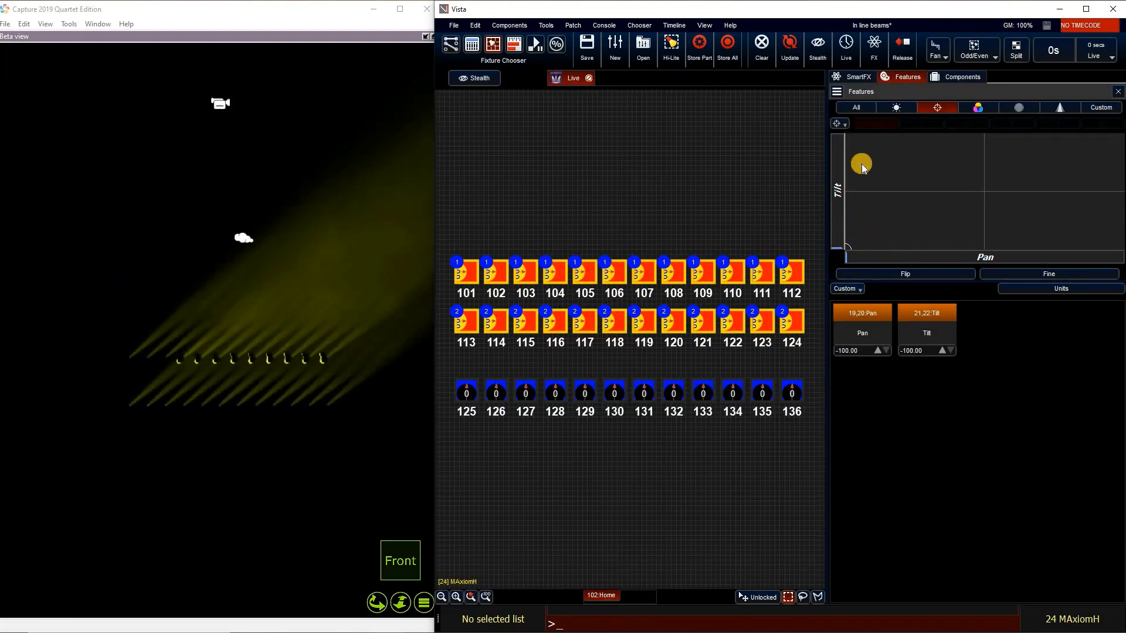
left_click(837, 124)
left_click(843, 202)
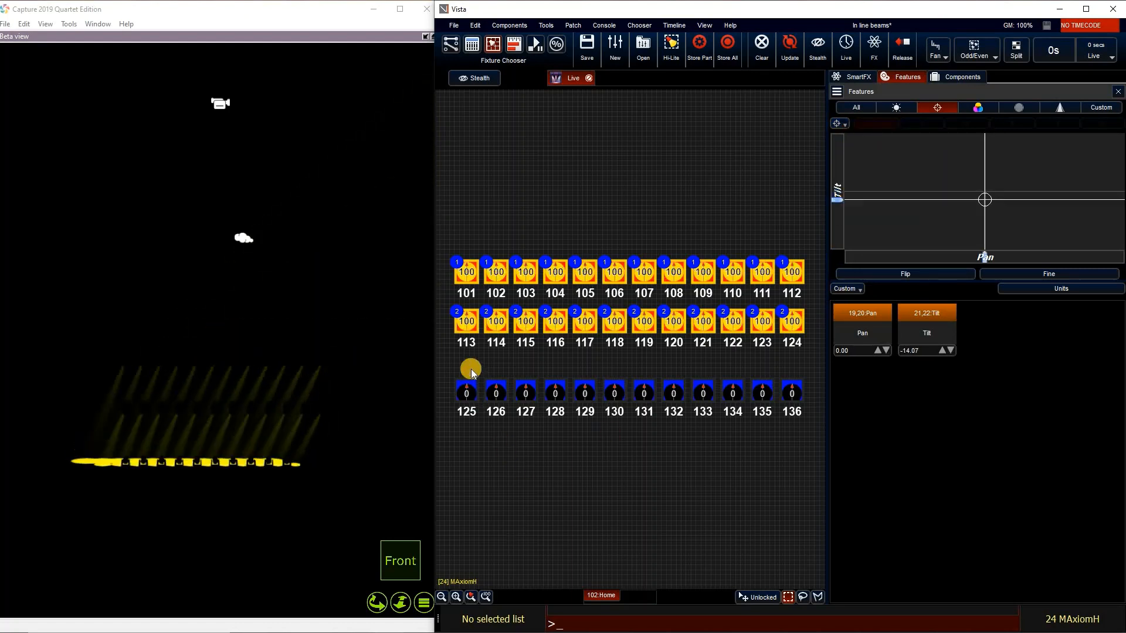
left_click_drag(463, 360, 791, 400)
left_click_drag(838, 213, 843, 174)
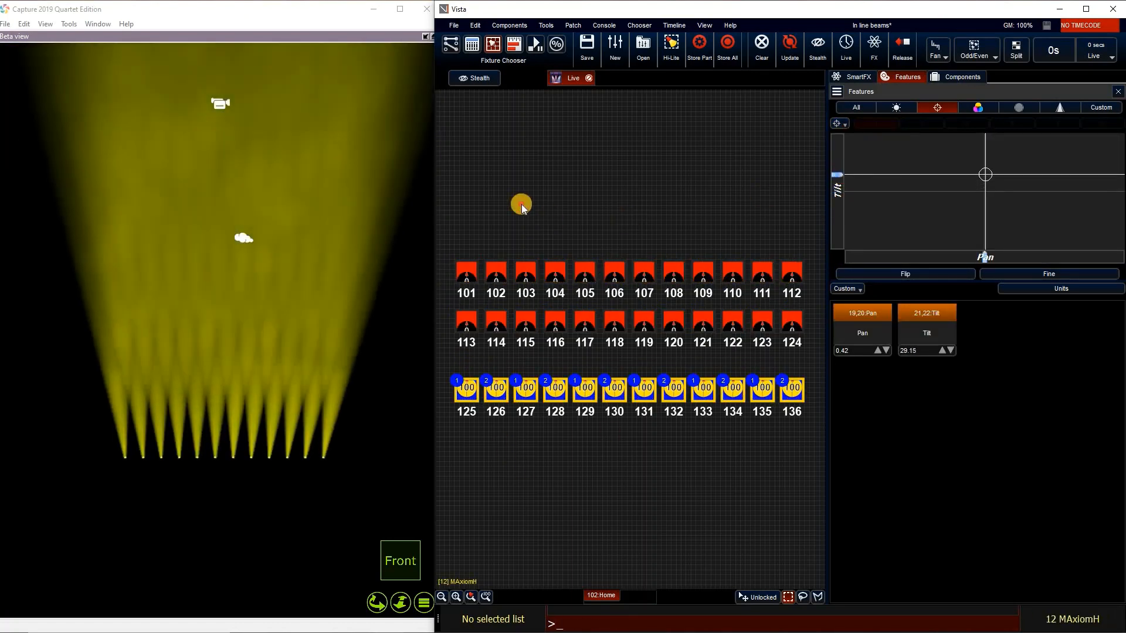
Step: Select all 36 fixtures and try panning them together to about -5.9
left_click_drag(463, 246, 812, 416)
left_click(986, 259)
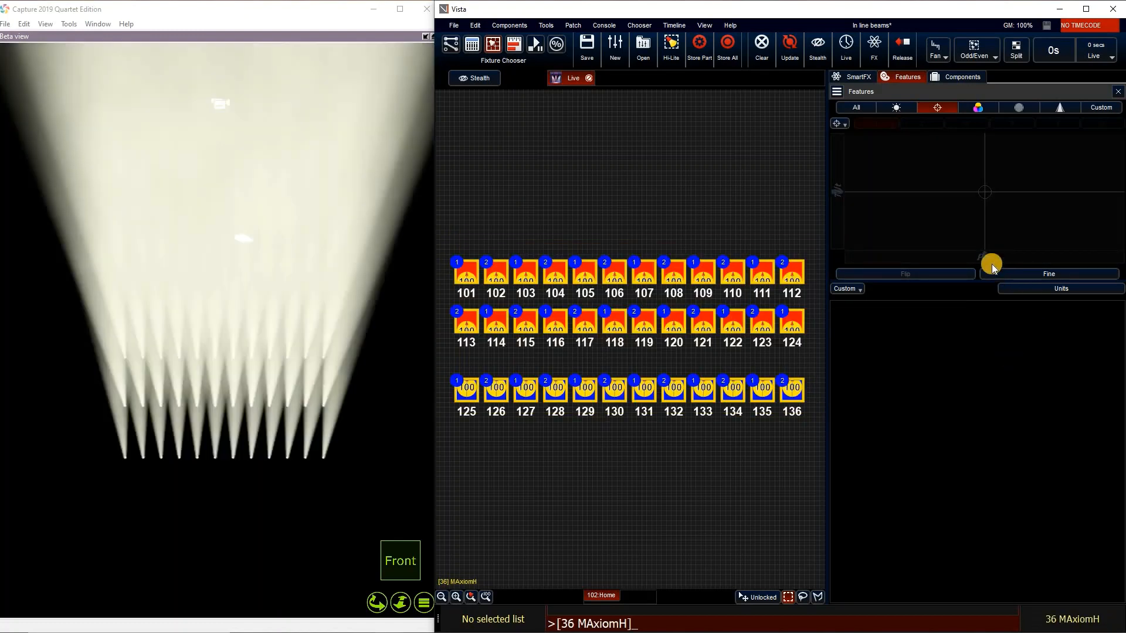
mouse_move(965, 258)
left_mouse_down()
mouse_move(1013, 255)
mouse_move(973, 254)
mouse_move(984, 254)
left_mouse_up()
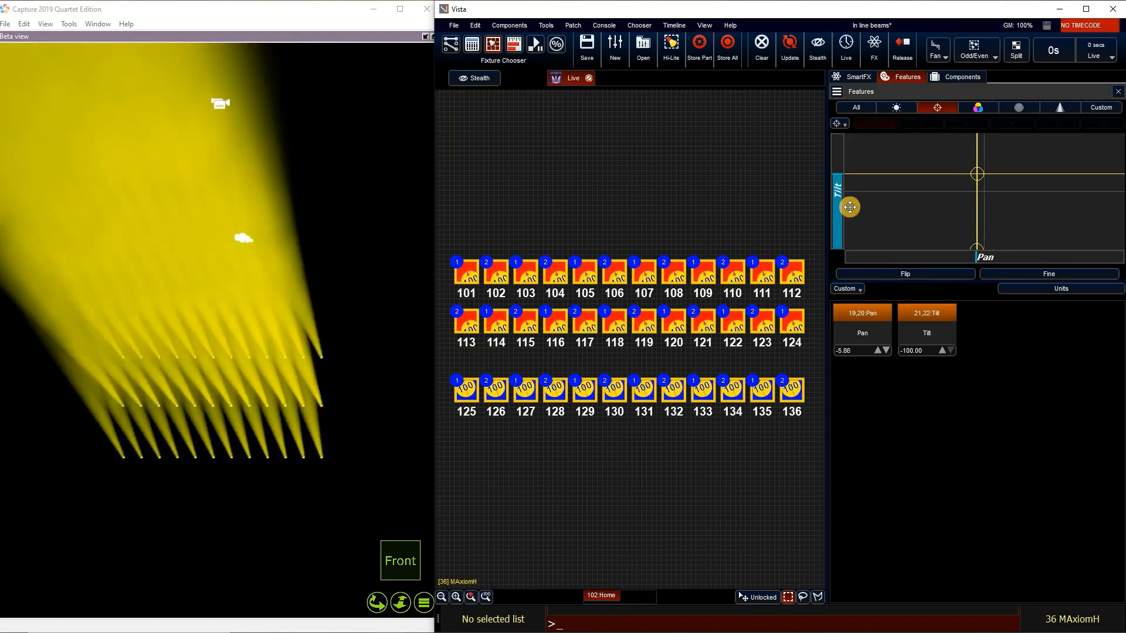
left_click_drag(835, 179, 714, 194)
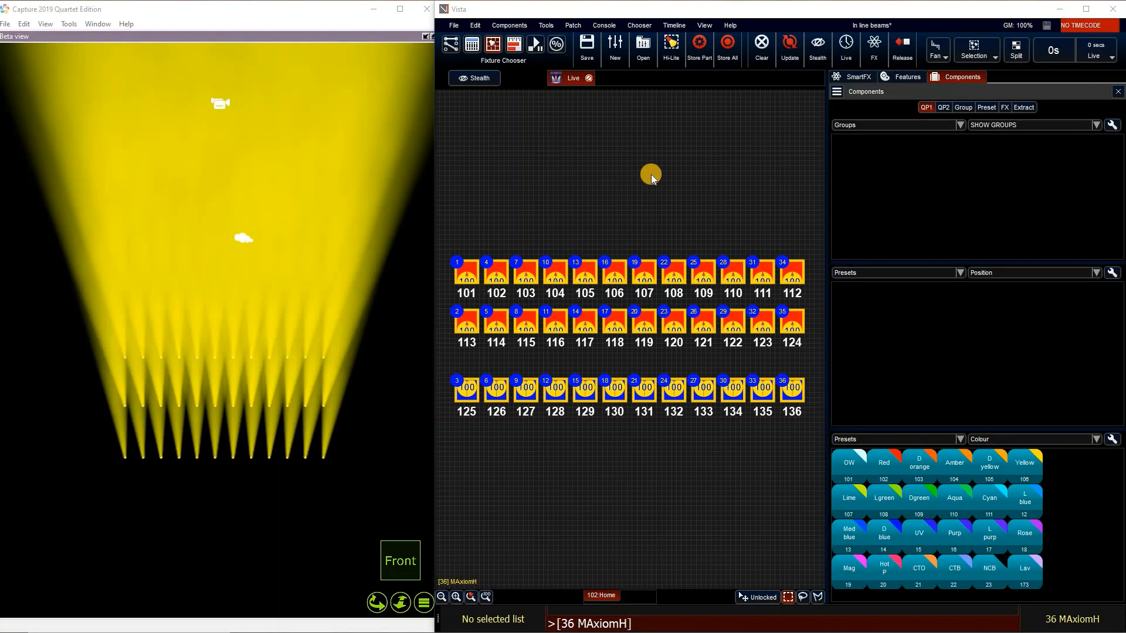
Step: Select the fixtures row by row in order from 101 to 136 and store them as a group named "Lin spots"
key("Escape")
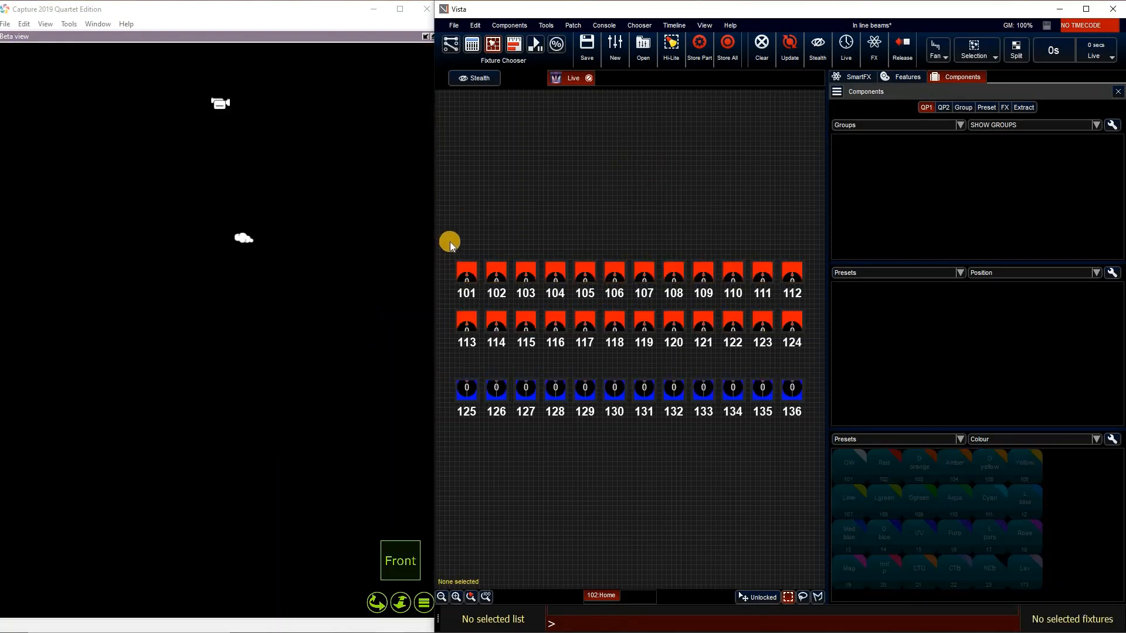
left_click_drag(448, 259, 808, 284)
left_click_drag(442, 319, 814, 395)
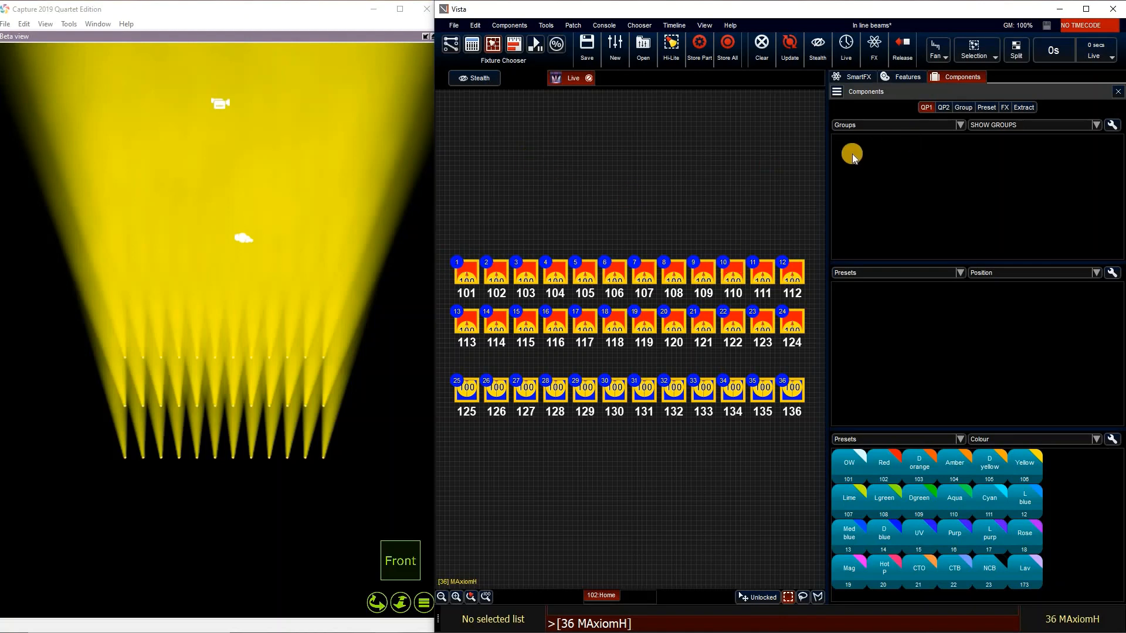
key("ctrl+g")
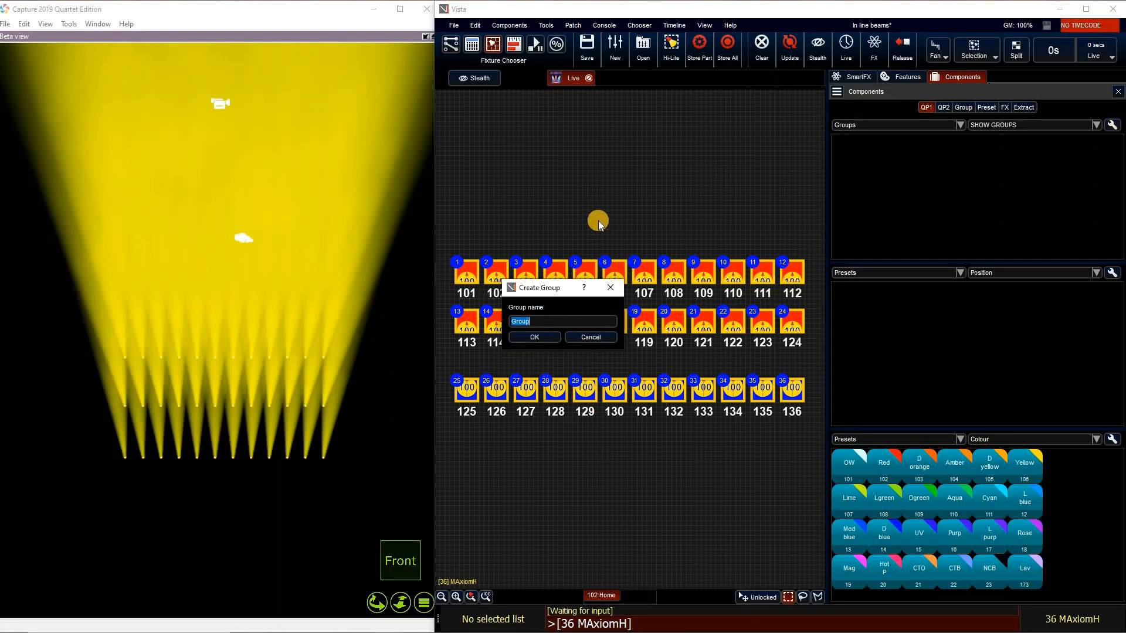
type("Lin spots")
key("Return")
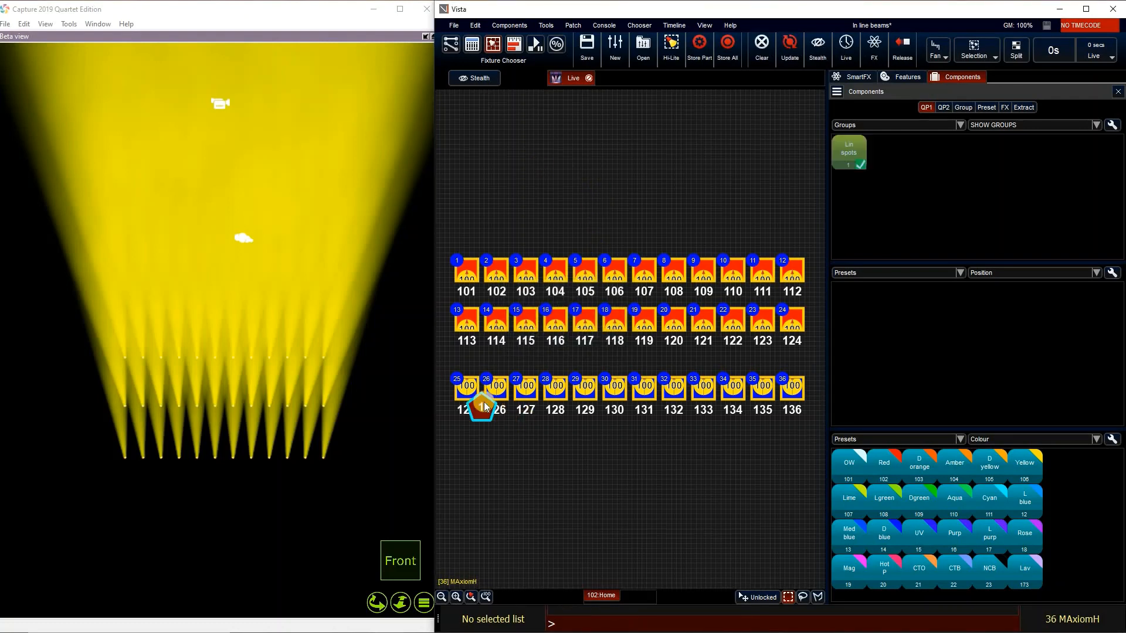
Step: Place the Lin spots group marker above fixture 101 and select the whole group through it
left_click(473, 222)
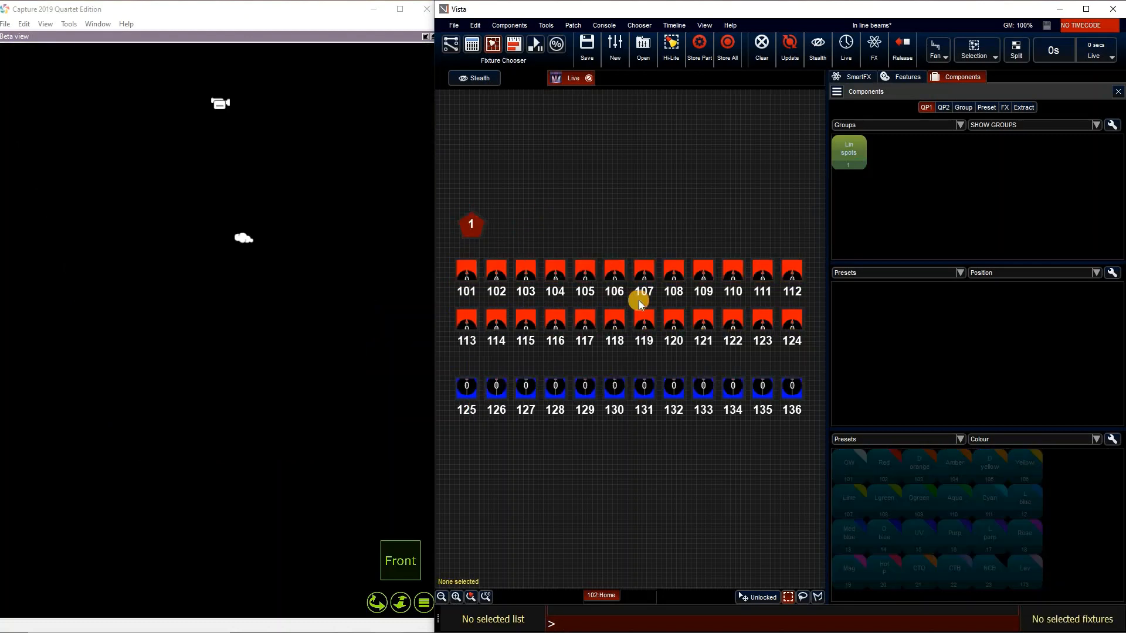
key("ctrl+a")
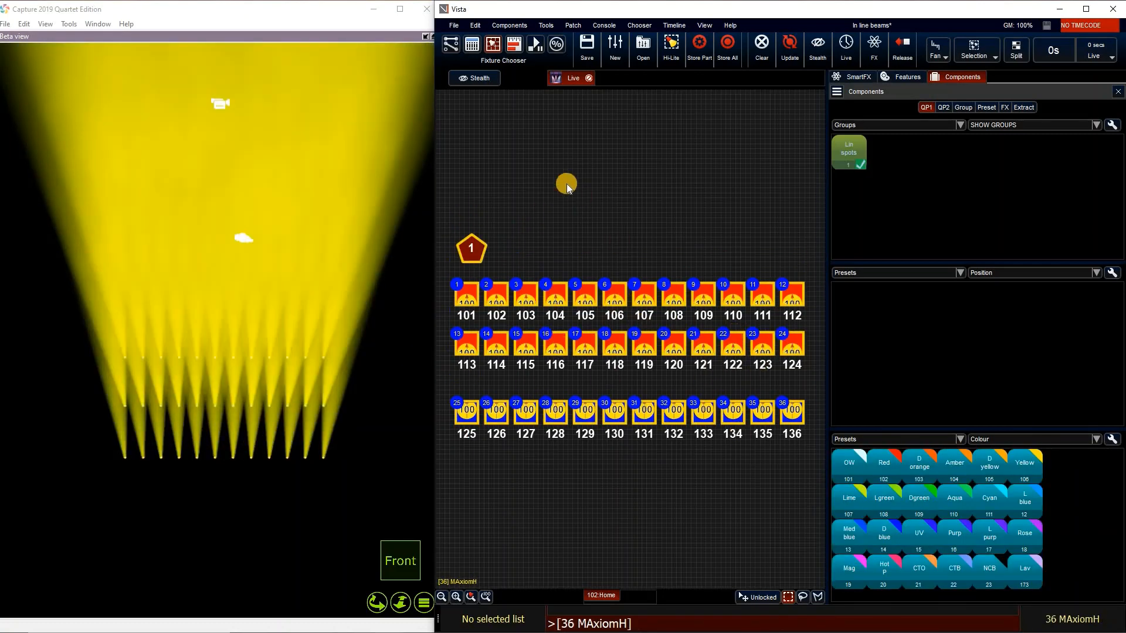
left_click(720, 236)
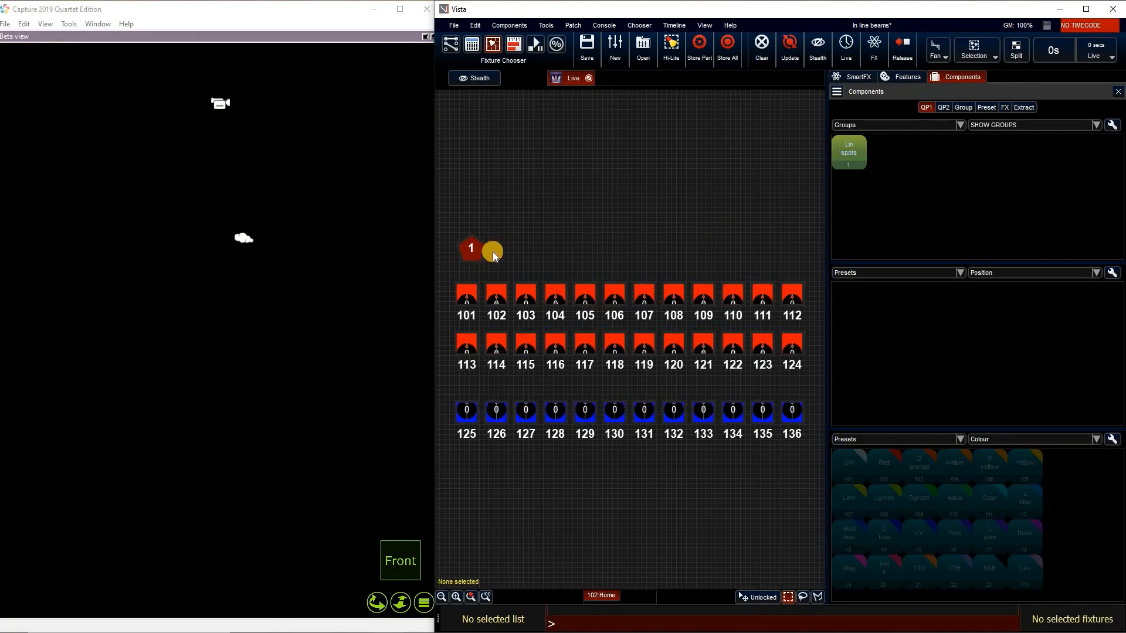
left_click(493, 253)
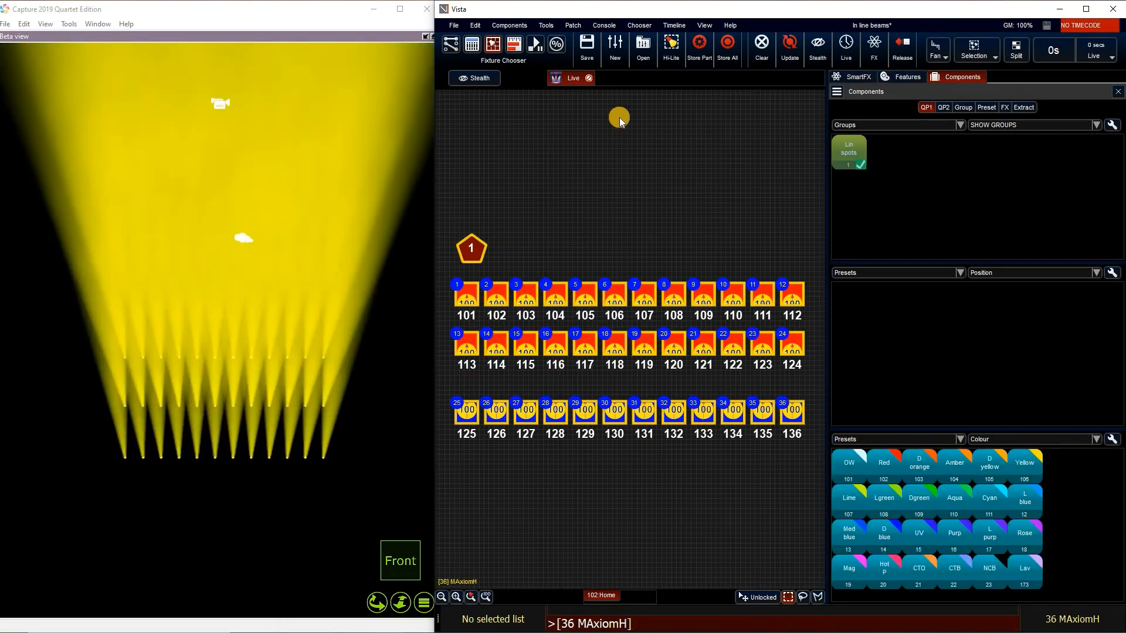
Step: Create a new custom sort and name it RIG/FLOOR
left_click(975, 52)
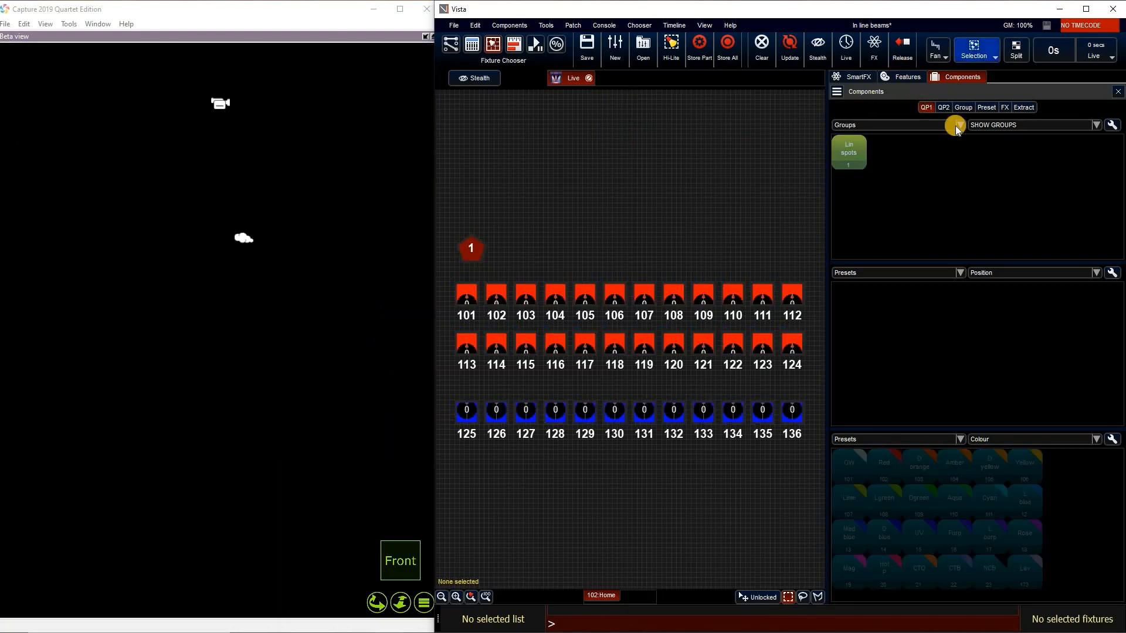
left_click(990, 136)
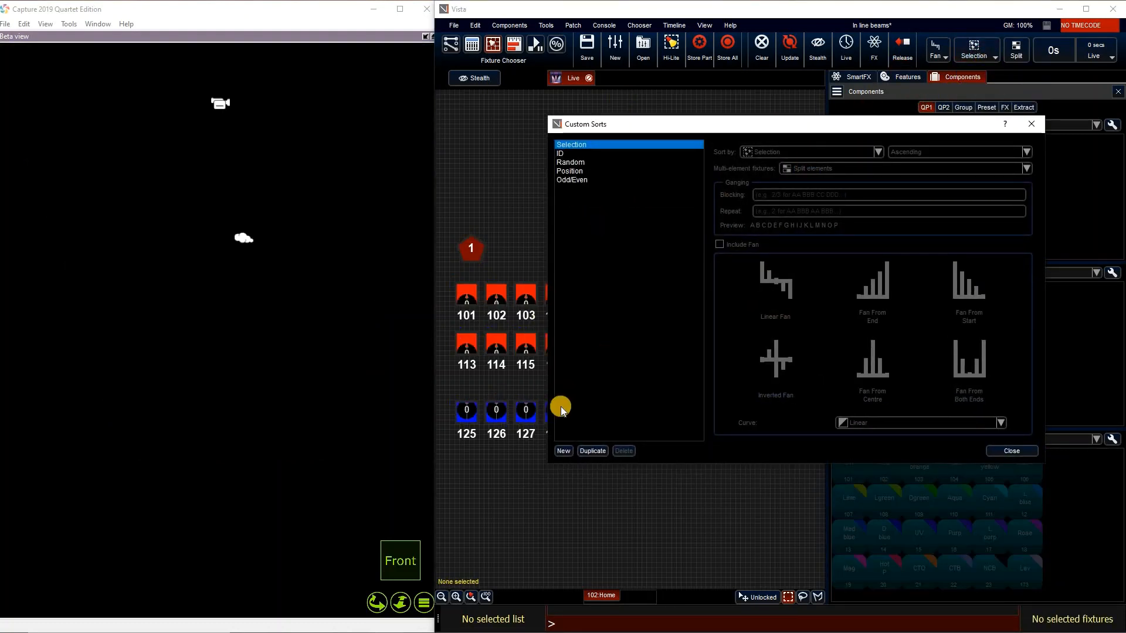
left_click(564, 451)
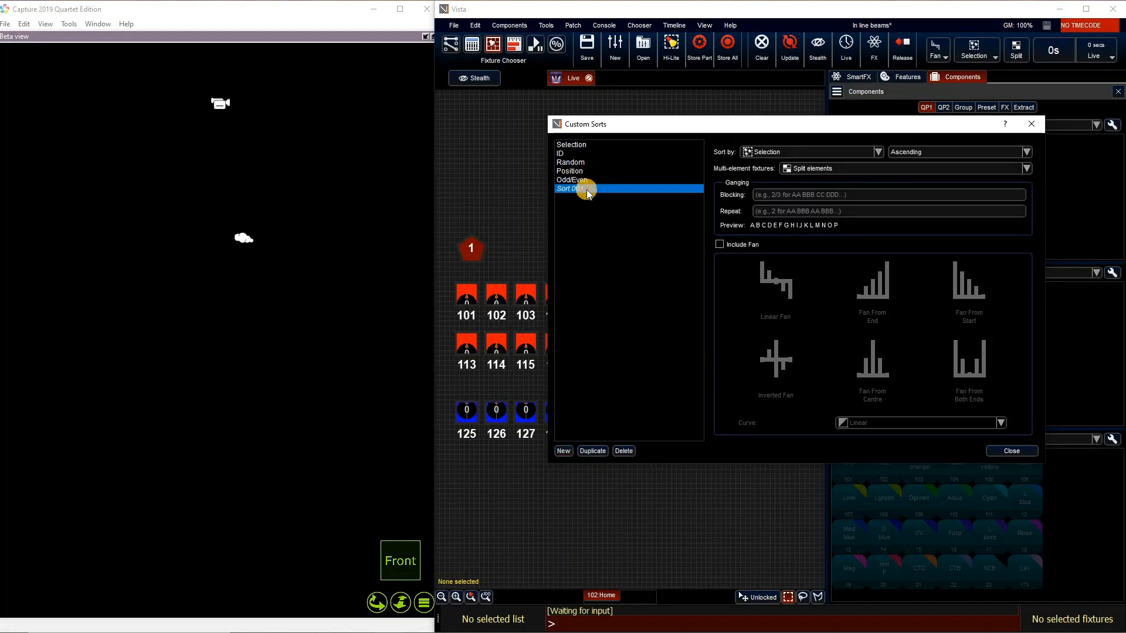
double_click(597, 189)
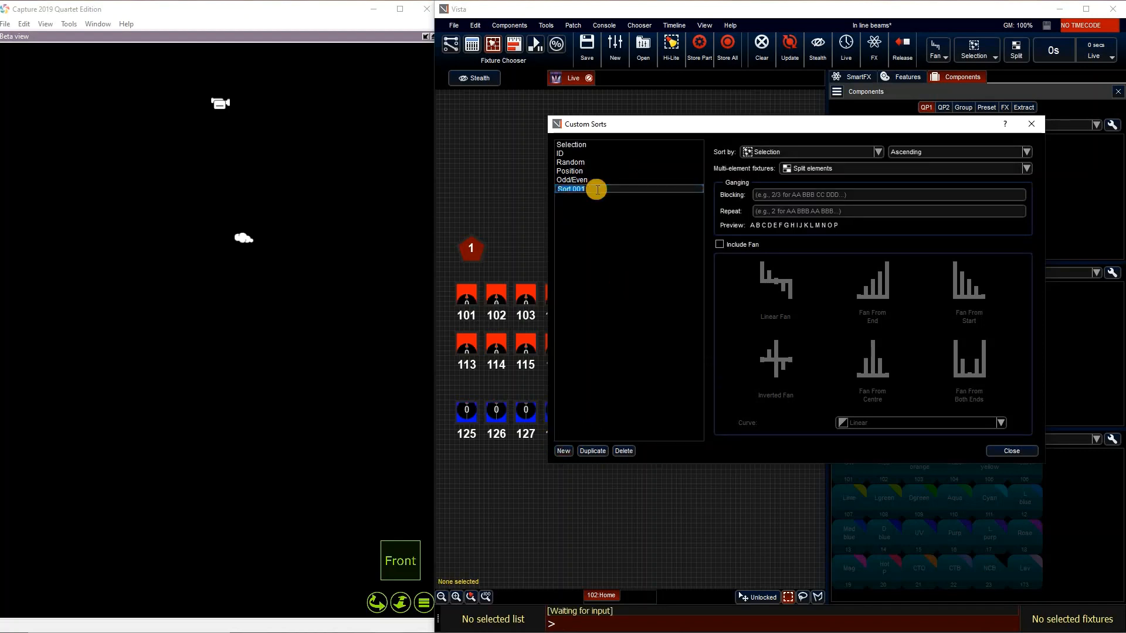
key("shift")
key("shift")
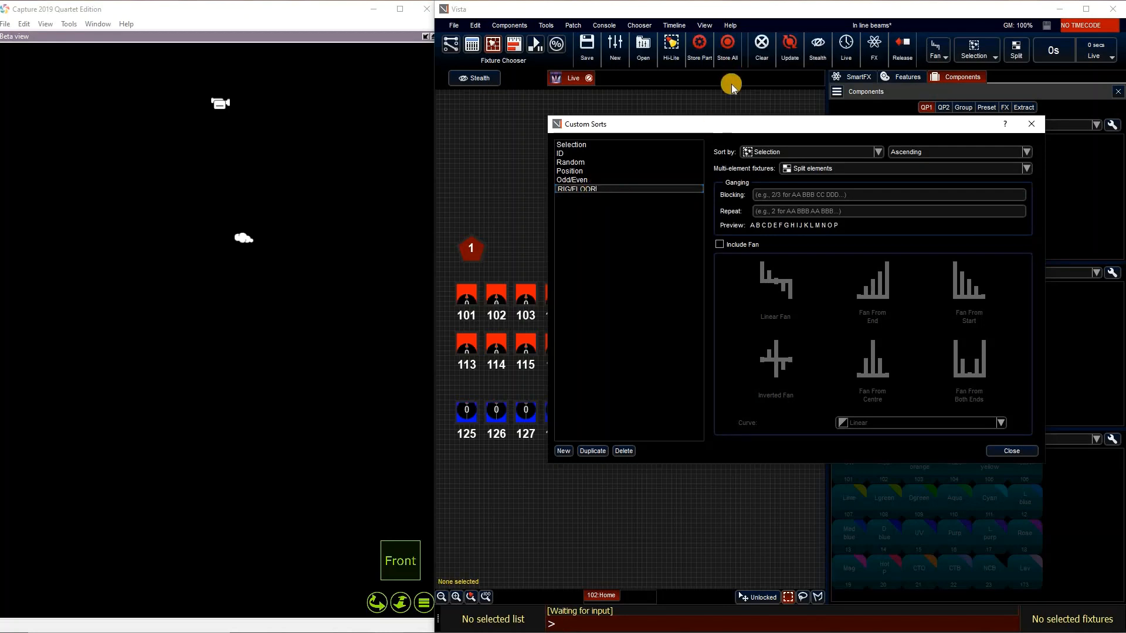
left_click(606, 468)
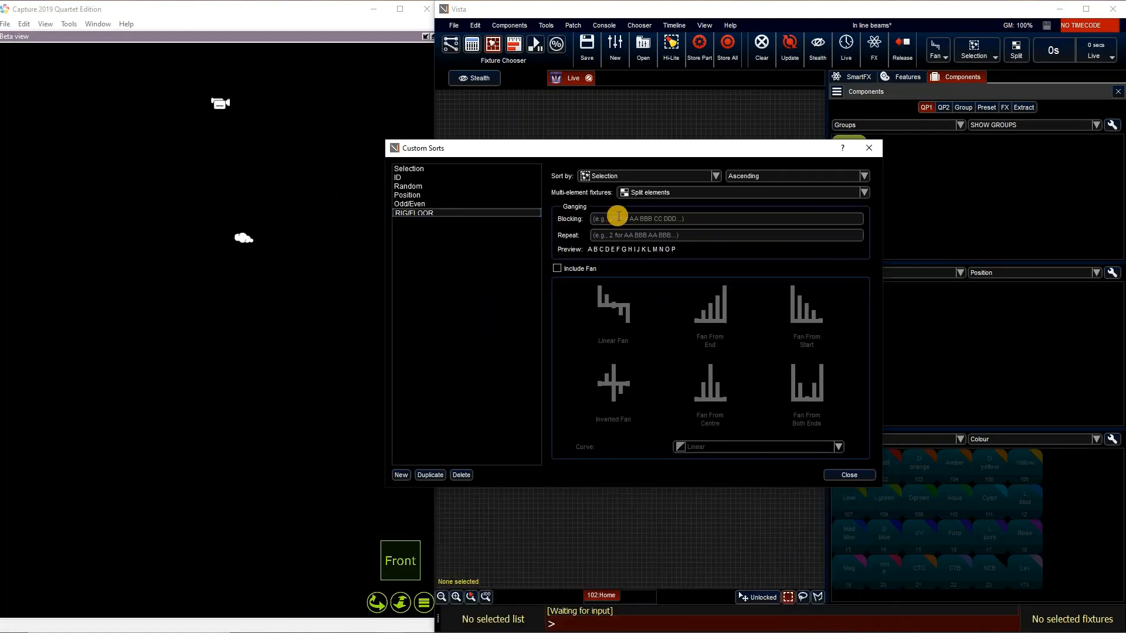
Step: Set the RIG/FLOOR sort's blocking to 24/12, close the custom sorts and make it the active sort
left_click(610, 218)
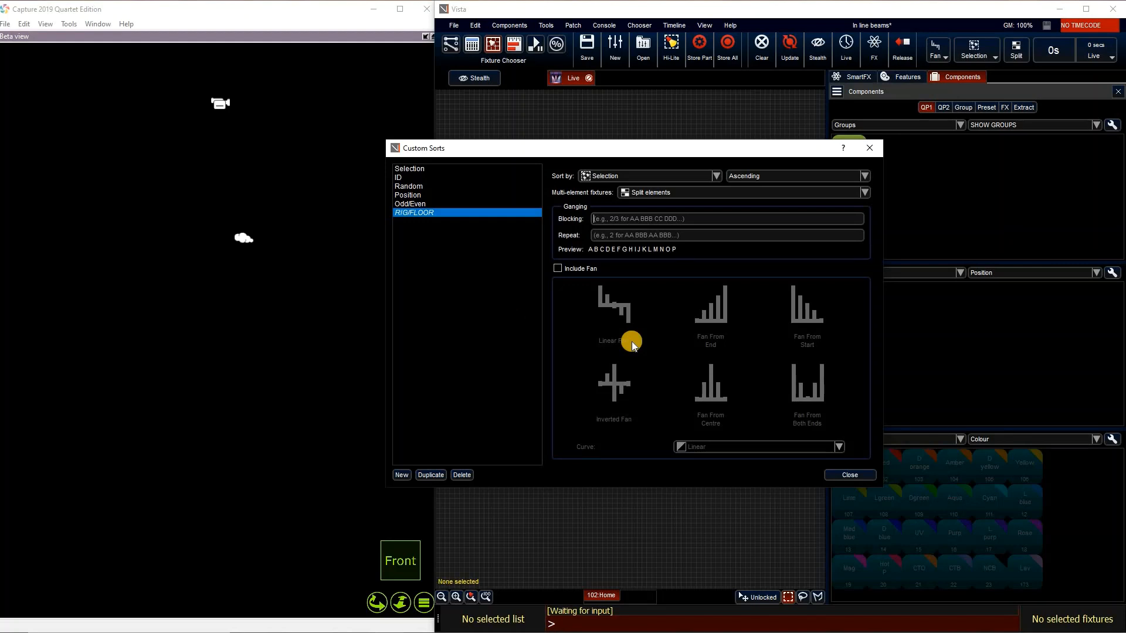
type("24/12")
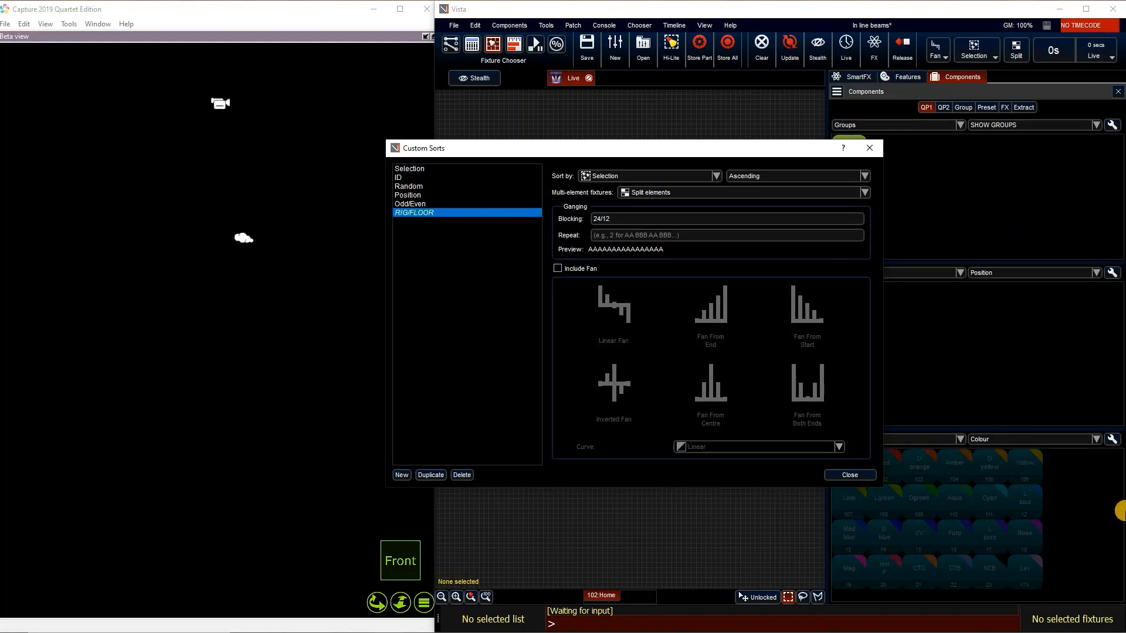
left_click(836, 476)
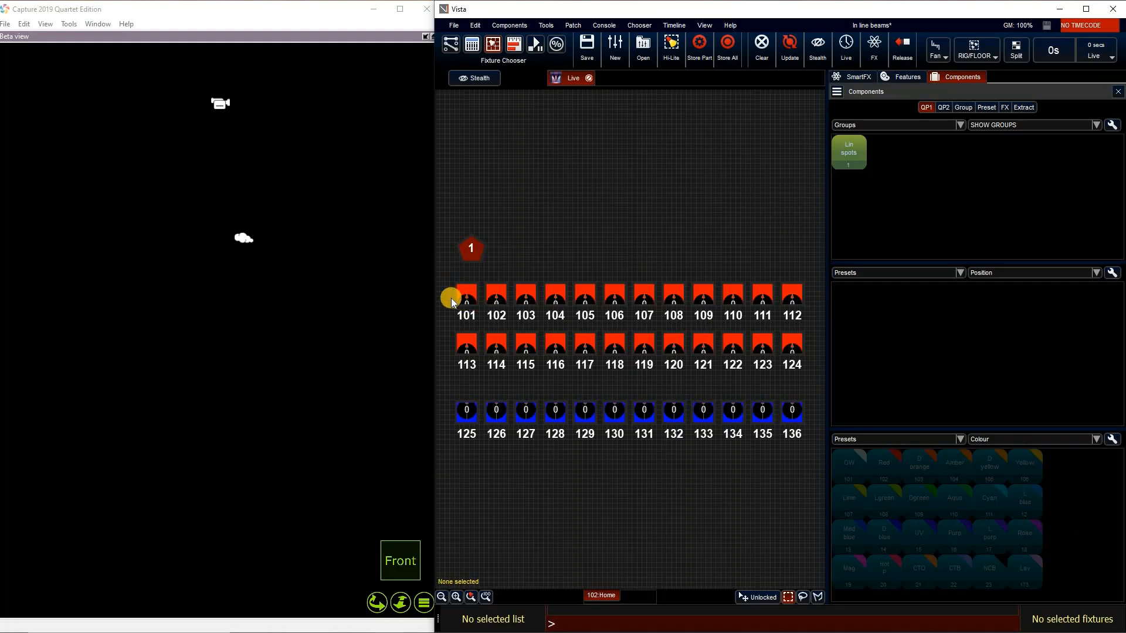
Step: Select the Lin spots group and home the pan and tilt of its fixtures
left_click(854, 160)
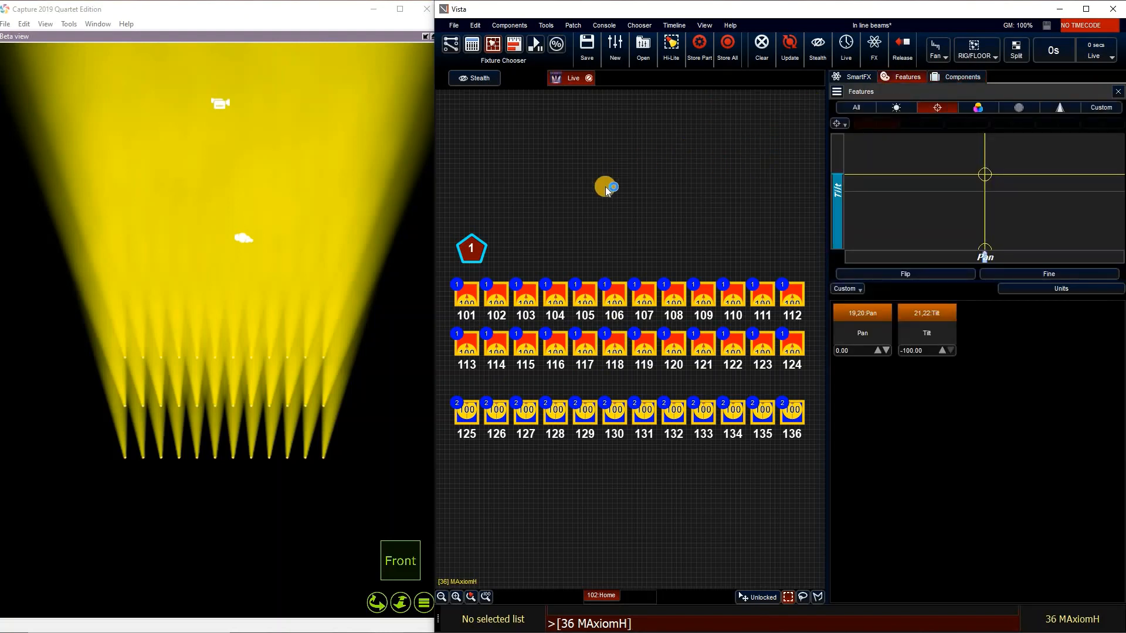
left_click(840, 123)
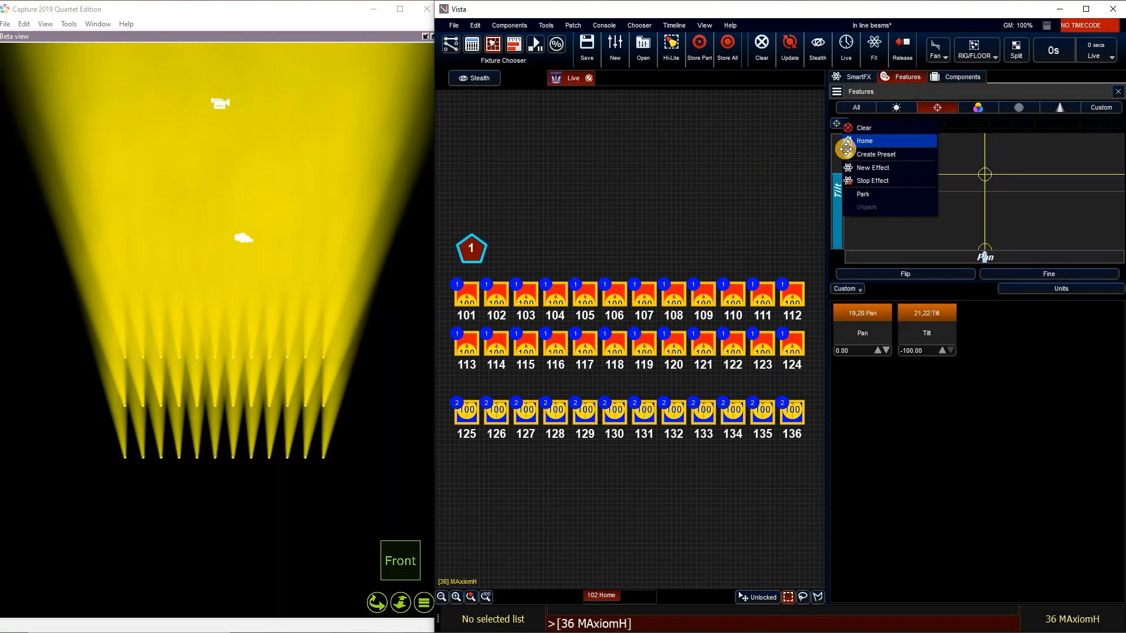
left_click(846, 143)
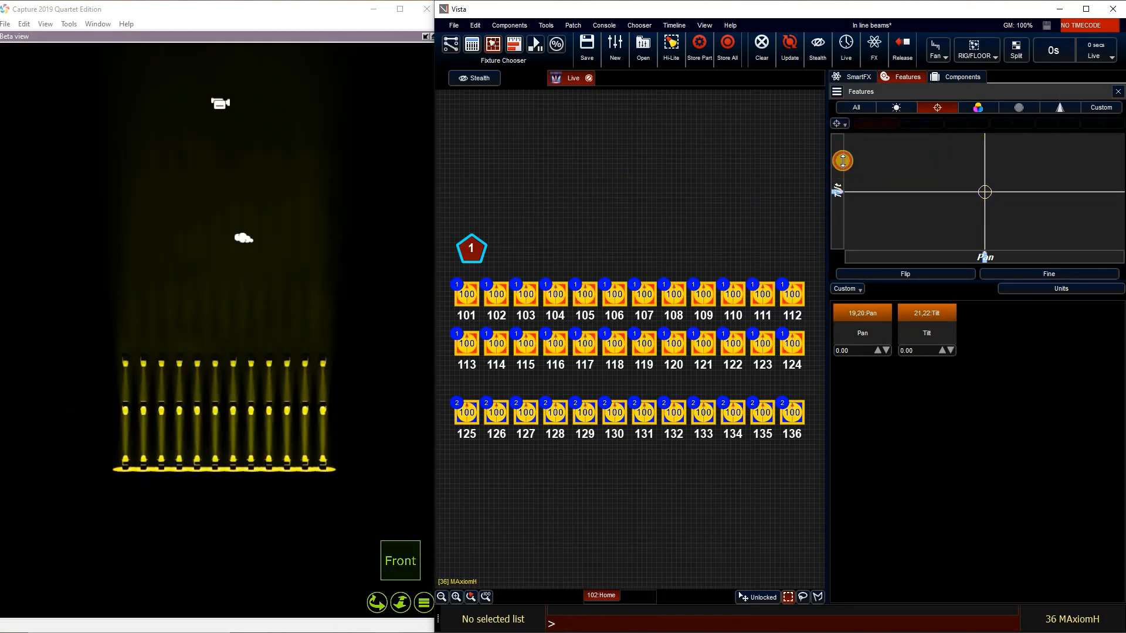
Step: Tilt the Lin spots group to about 21 as a test, and return its position to home
mouse_move(843, 161)
left_mouse_down()
mouse_move(834, 229)
mouse_move(840, 152)
left_mouse_up()
left_click(842, 125)
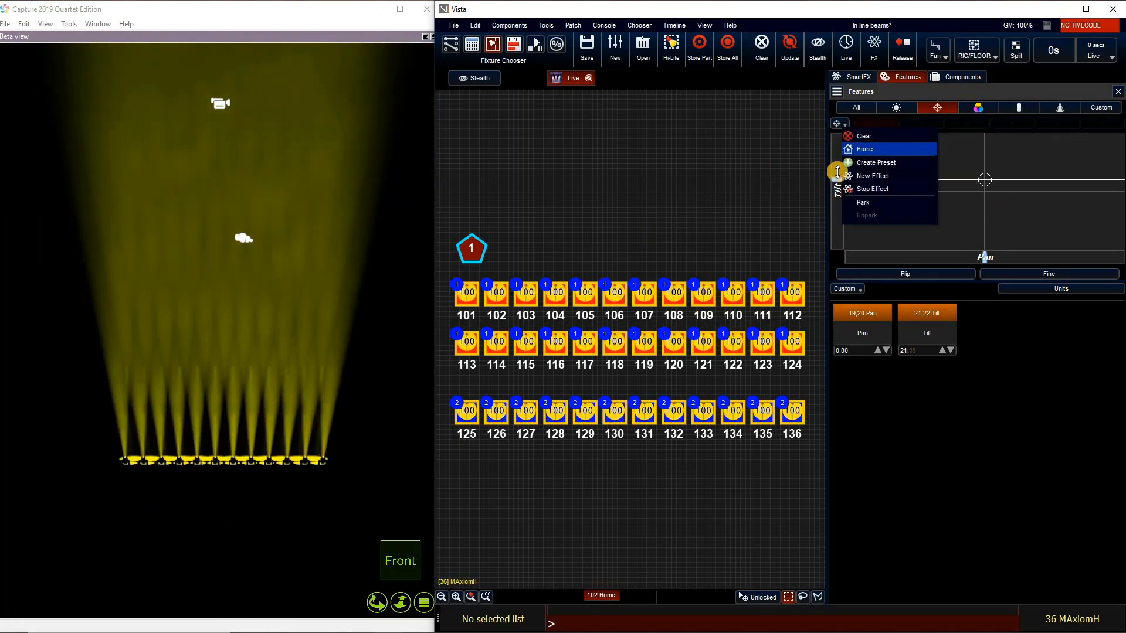
left_click(858, 150)
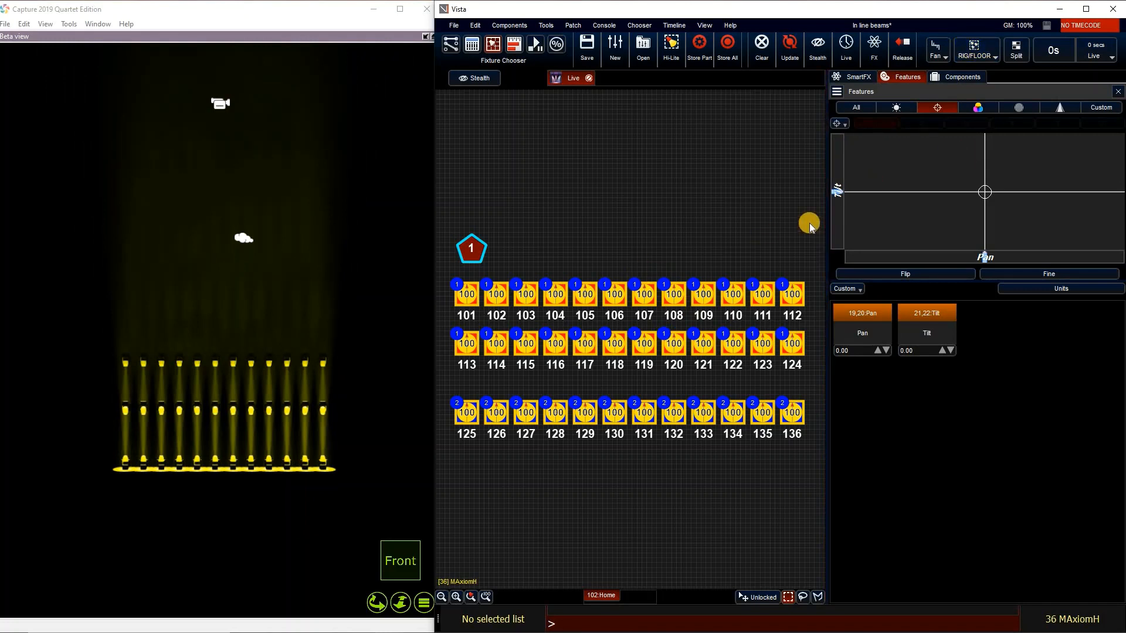
Step: Fan the Lin spots group's tilt in opposite directions for the rig and floor fixtures, bringing the tilt to about -70
key("shift")
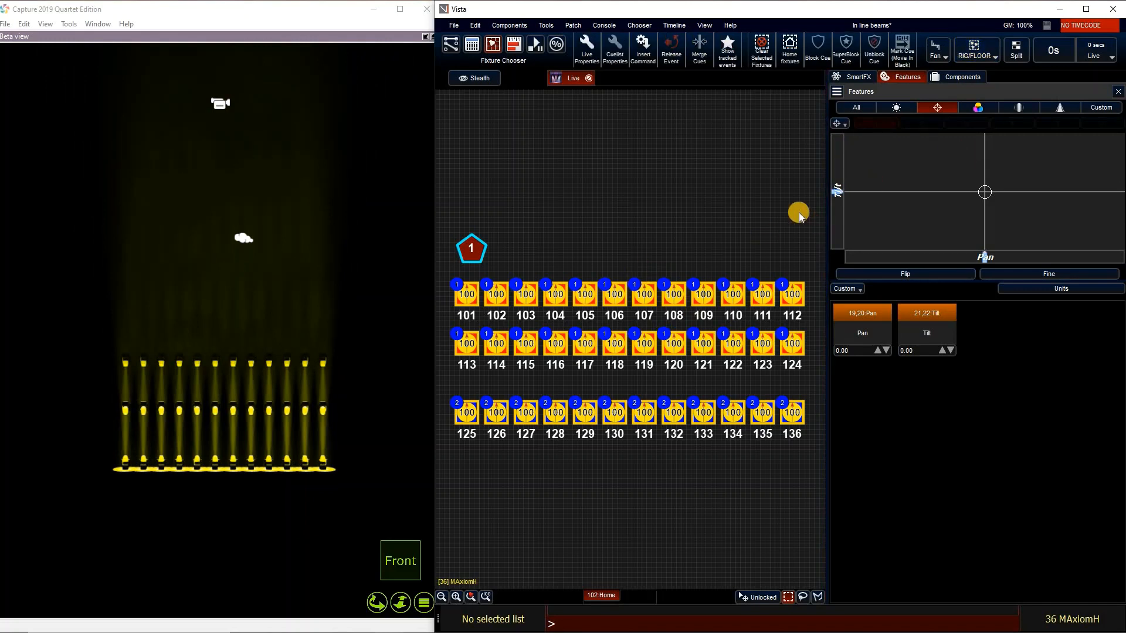
mouse_move(845, 193)
left_mouse_down()
mouse_move(842, 151)
mouse_move(829, 221)
mouse_move(832, 206)
left_mouse_up()
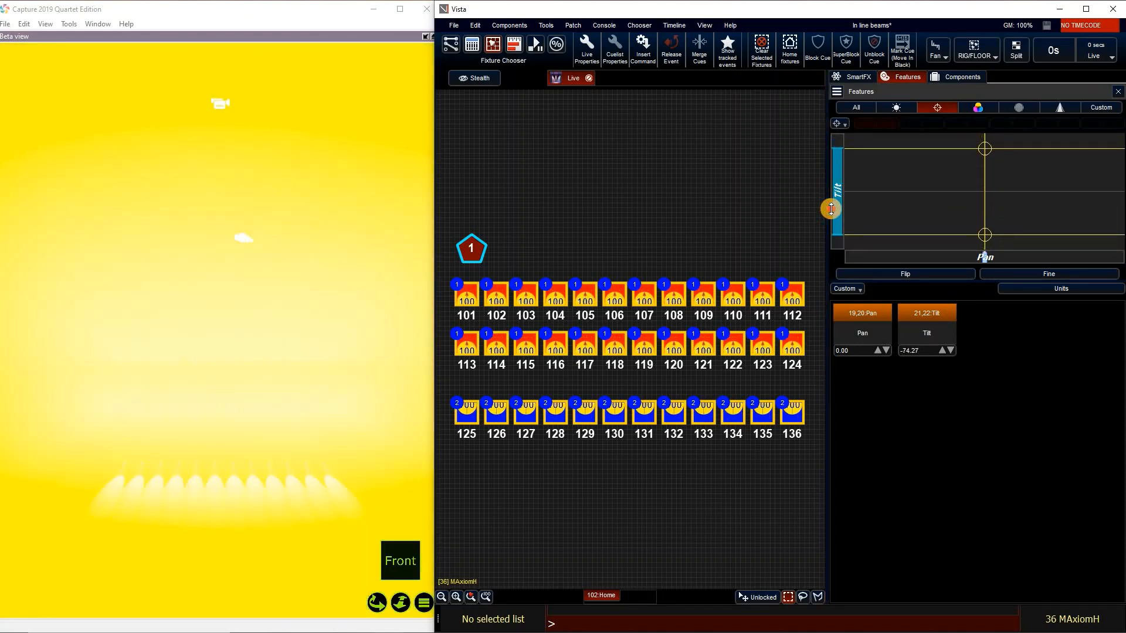
left_click(963, 265)
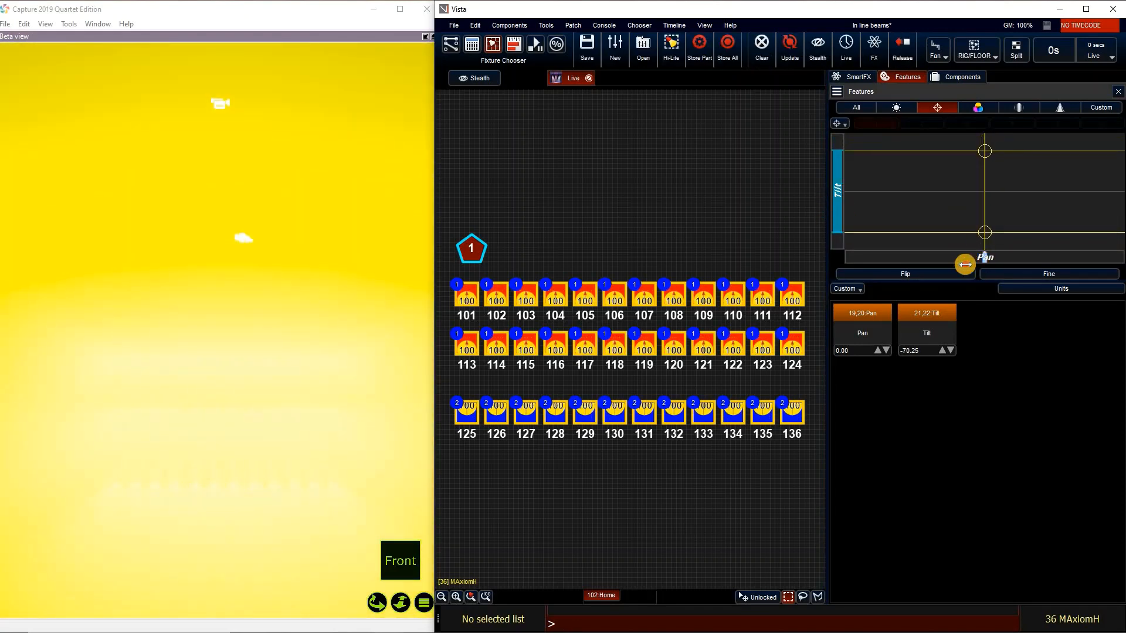
left_click_drag(965, 264, 990, 270)
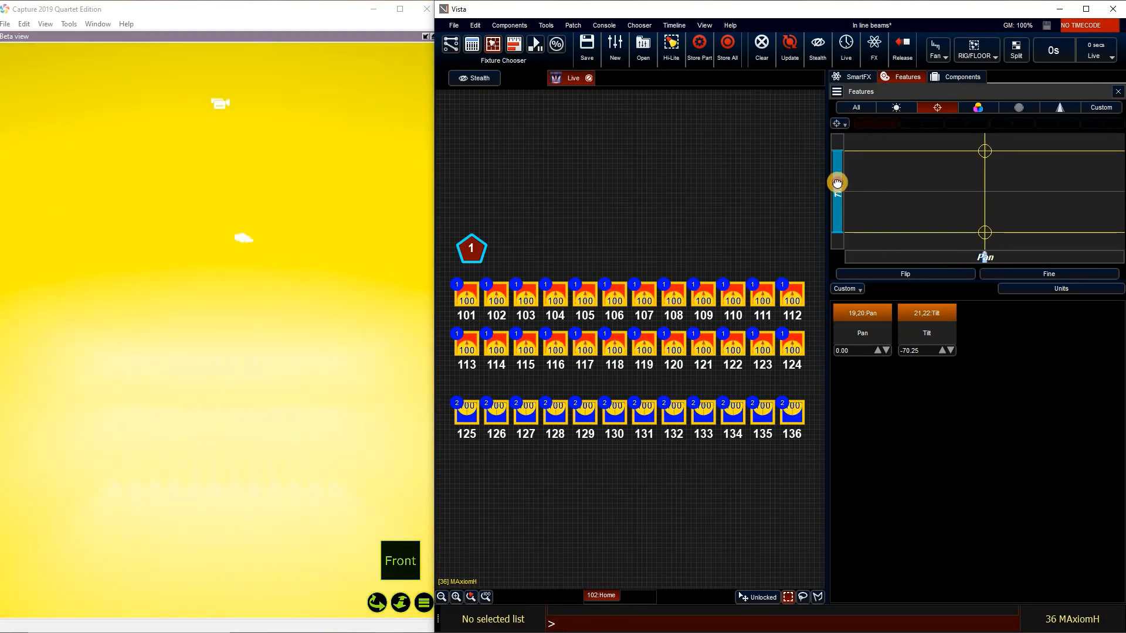
Step: Offset the fanned tilt to about -95 and store it as a position preset named UP
left_click_drag(839, 177, 844, 200)
left_click(961, 79)
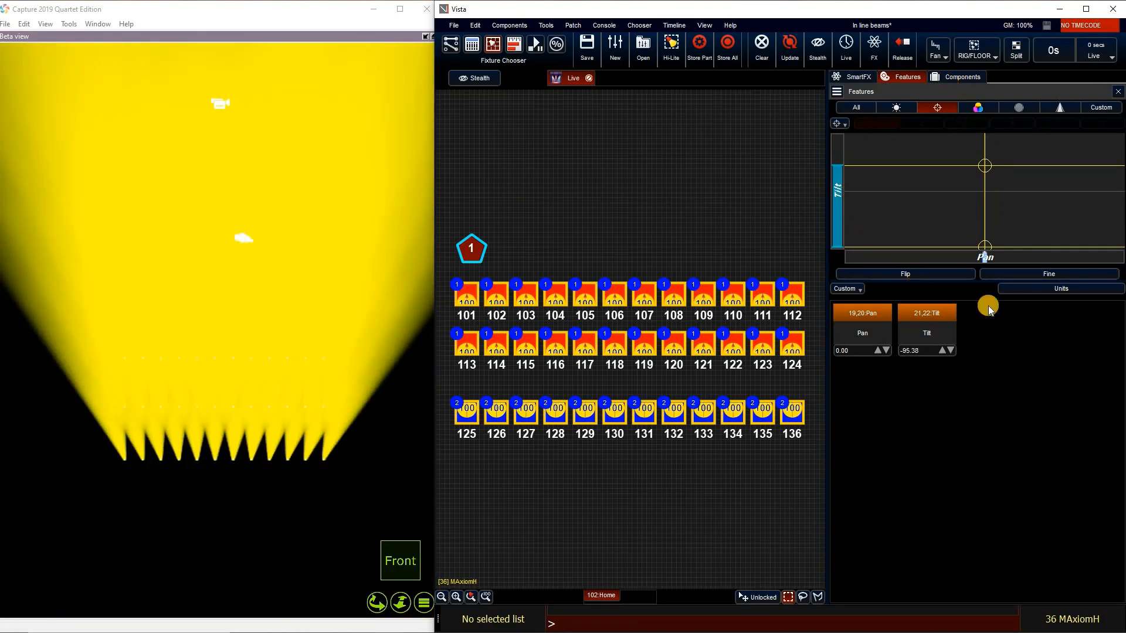
left_click(941, 332)
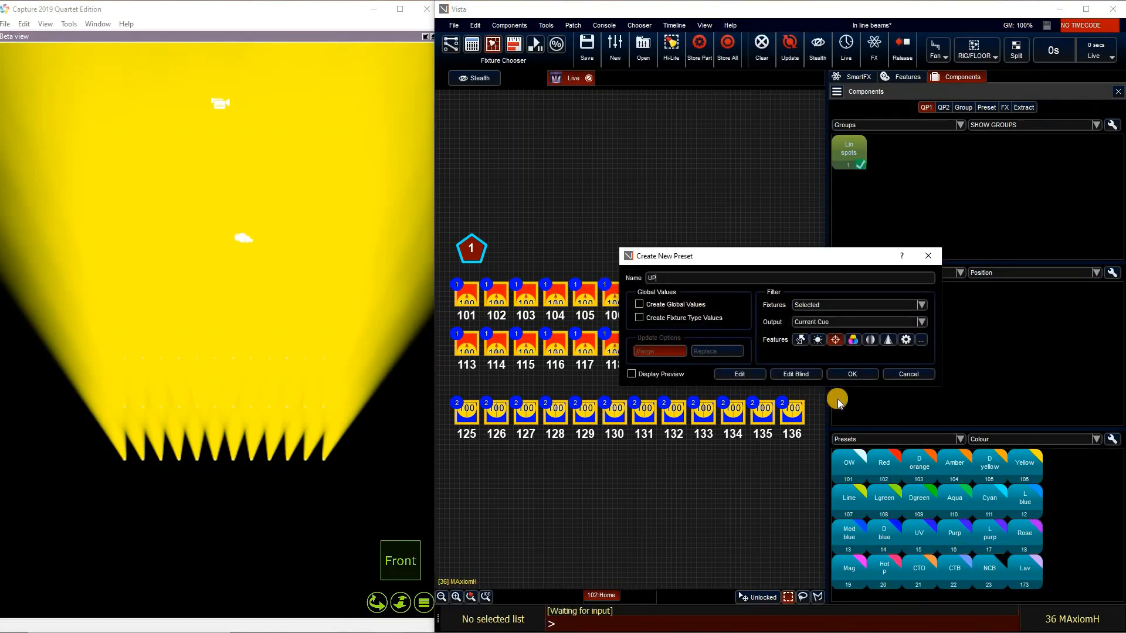
left_click(852, 374)
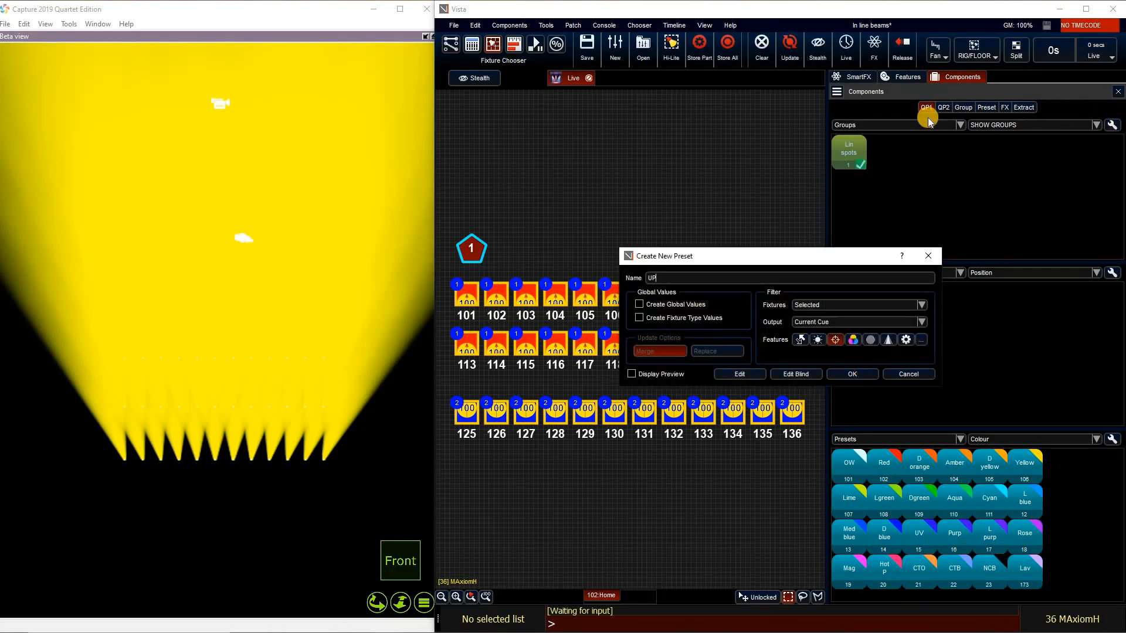
Step: Offset the fanned tilt so the beams point at the audience and store it as a position preset named AUD
left_click(908, 77)
left_click_drag(839, 177, 839, 165)
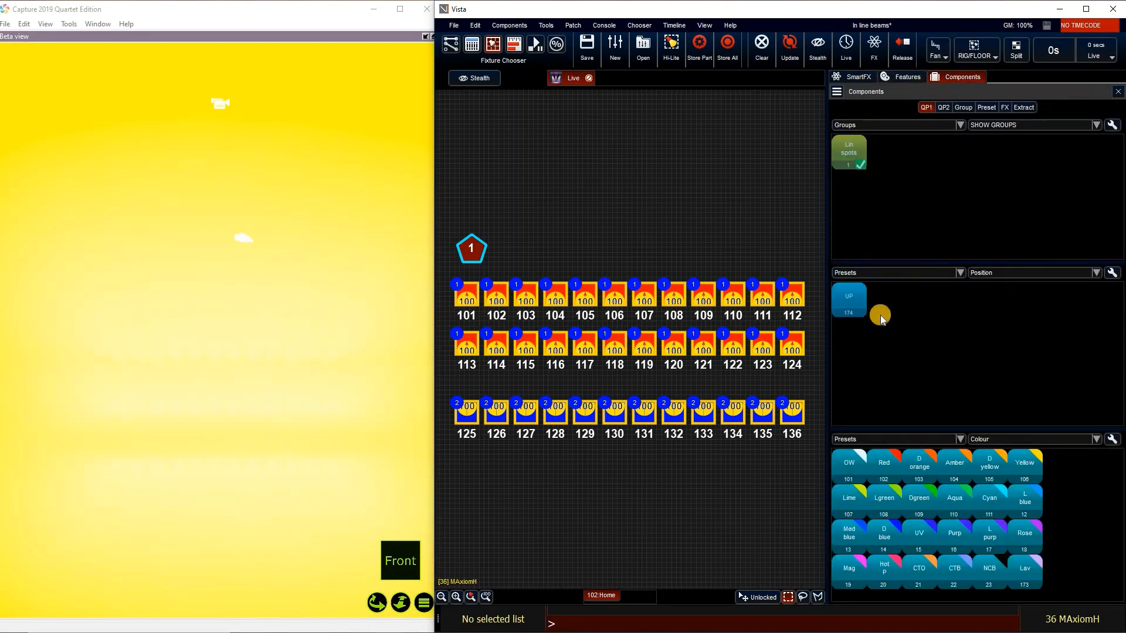
left_click(889, 304)
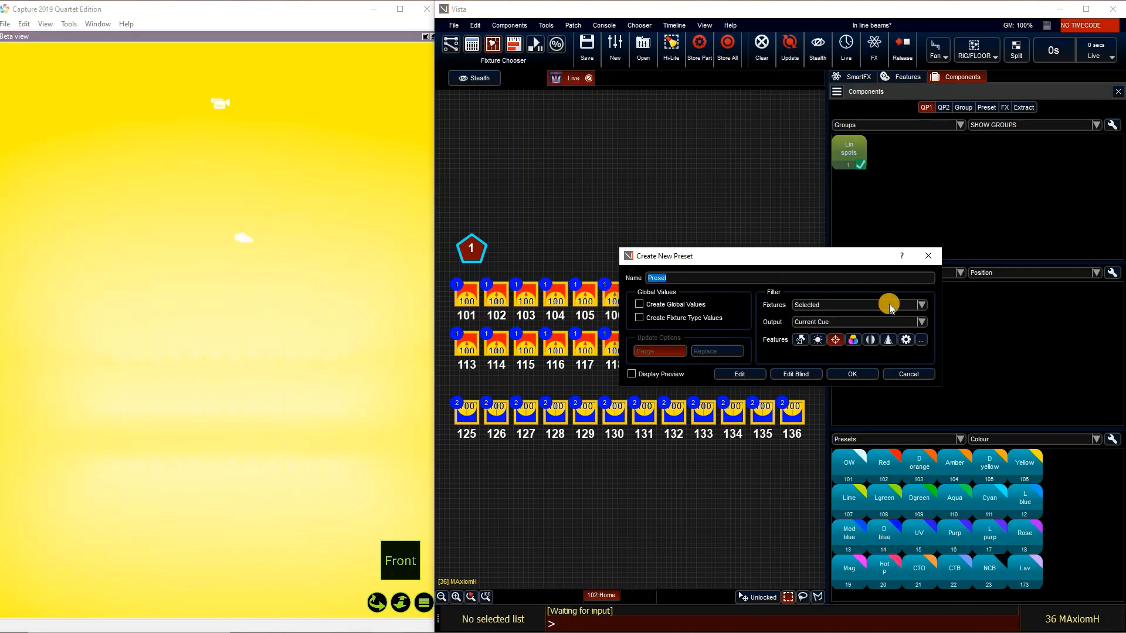
type("AUD")
left_click(844, 373)
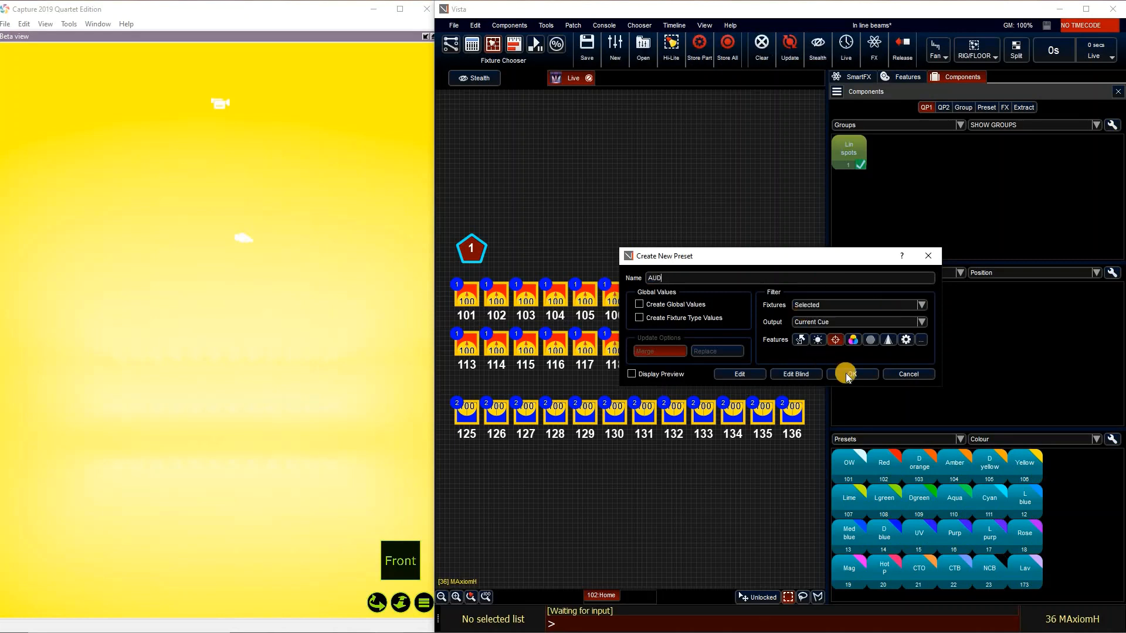
Step: Offset the fanned tilt so the beams point downwards and store it as a position preset named Down
left_click(903, 77)
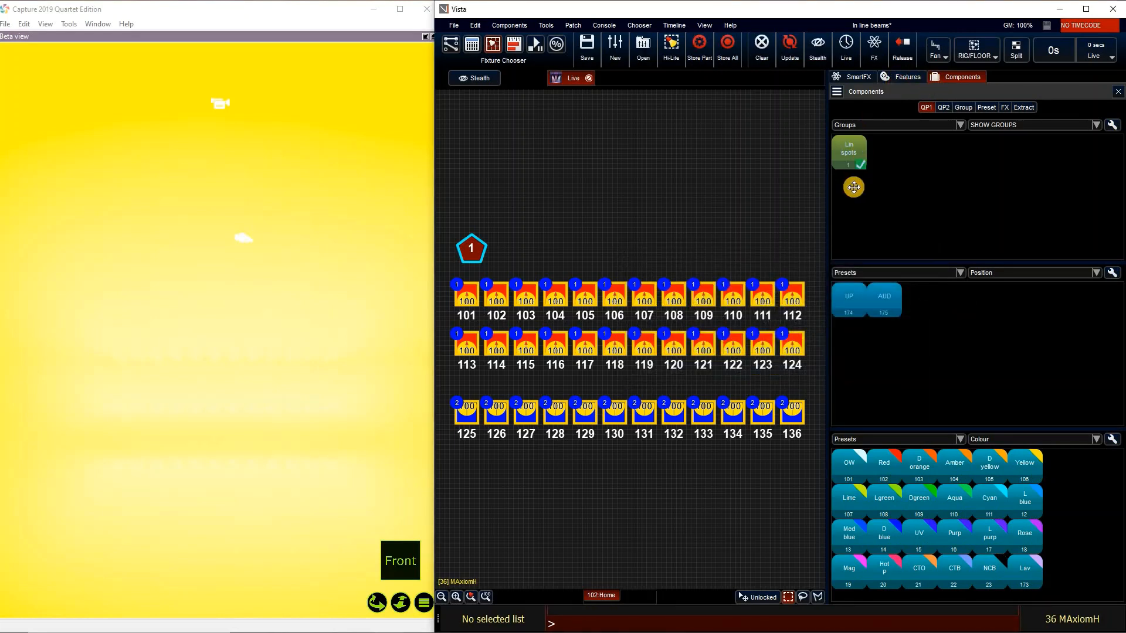
left_click_drag(836, 188, 967, 83)
left_click(961, 77)
left_click(933, 302)
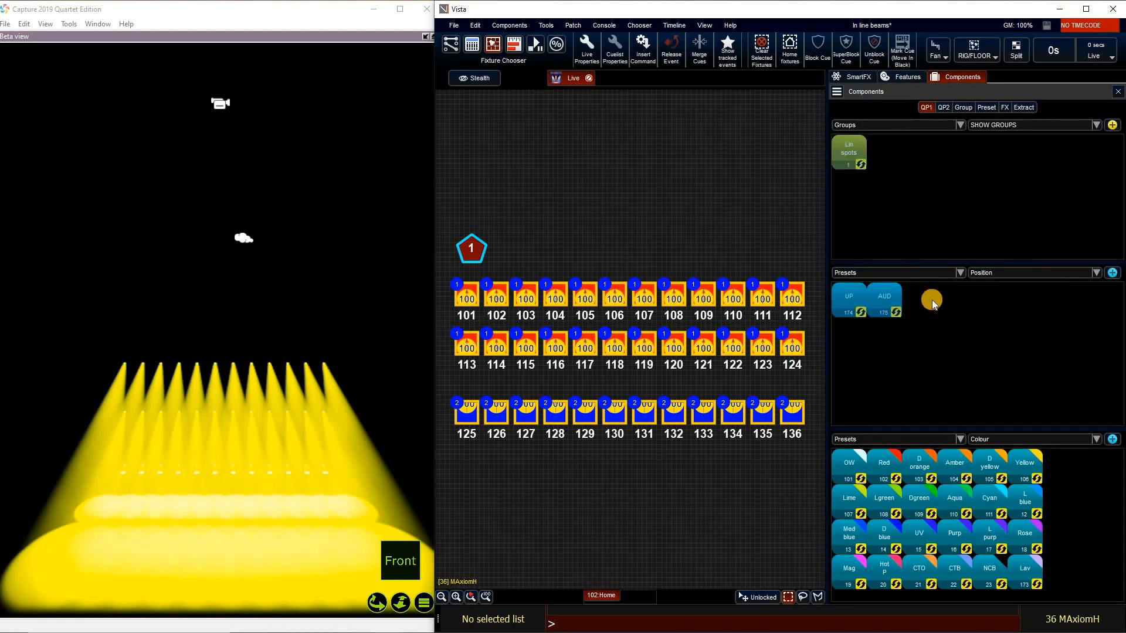
type("D")
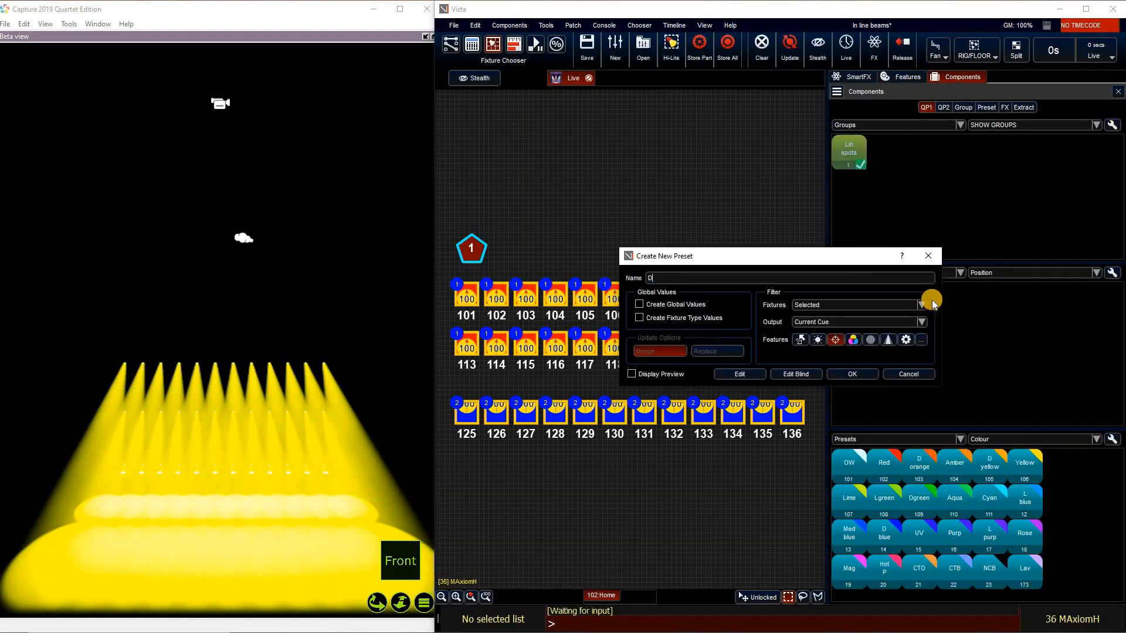
type("own")
key("Return")
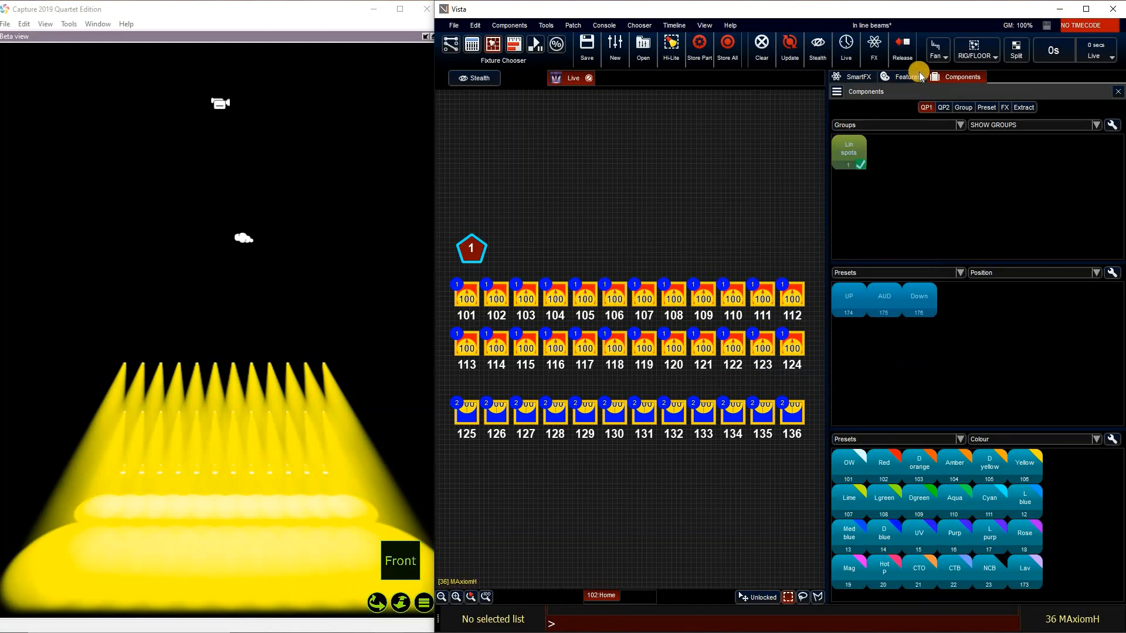
Step: Recall the AUD preset and narrow its tilt fan between rig and floor fixtures to a tilt of about -47
left_click(885, 296)
left_click(903, 77)
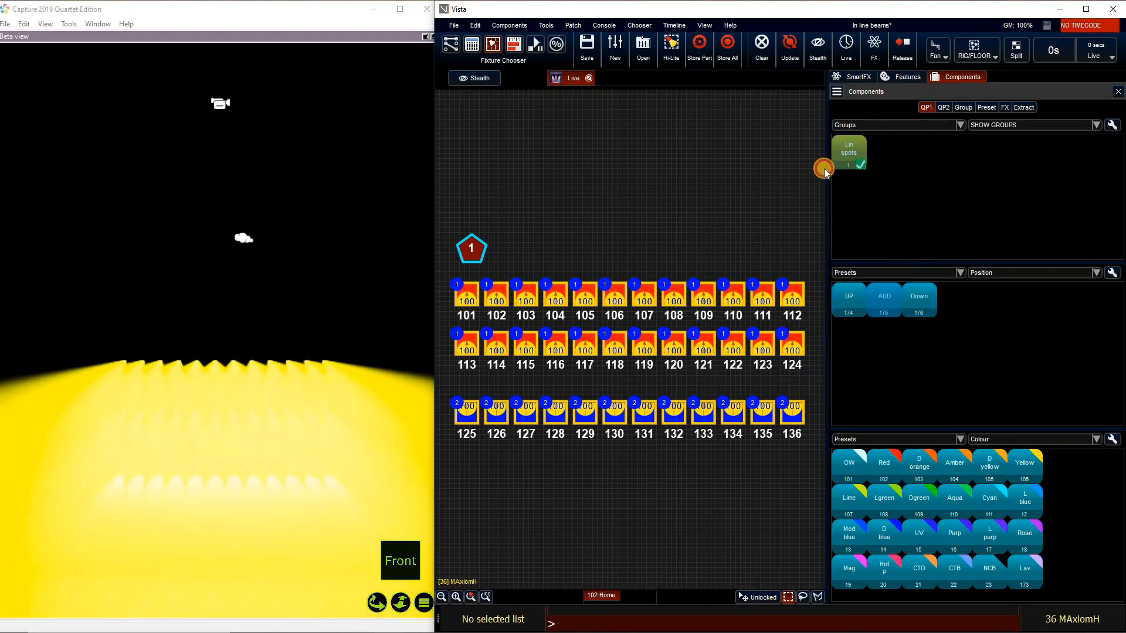
key("shift")
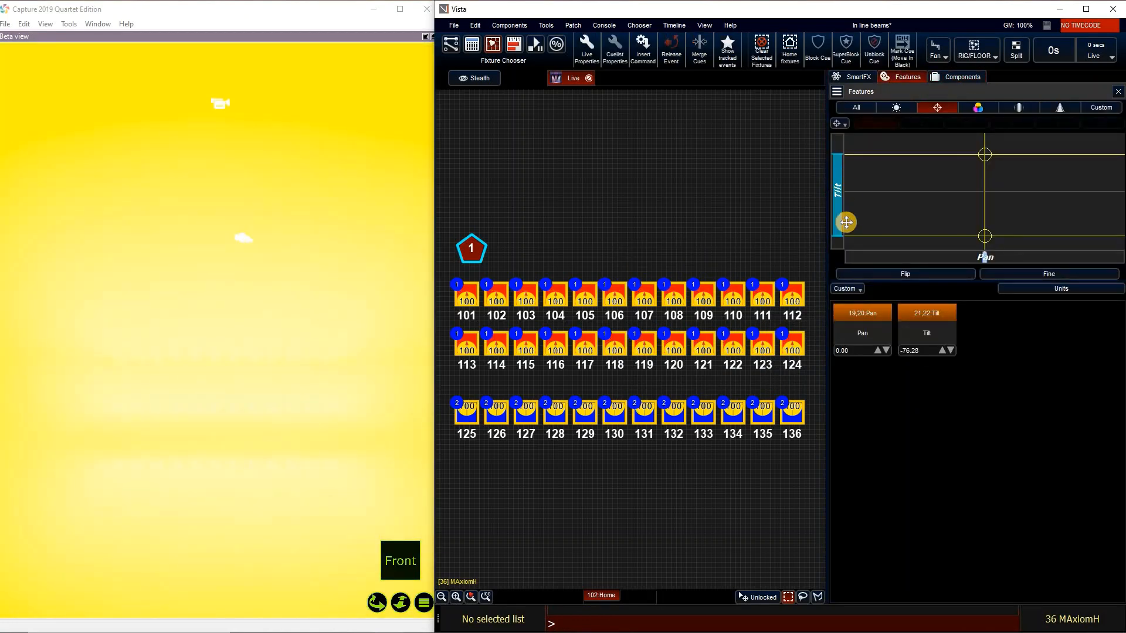
mouse_move(837, 219)
left_mouse_down()
mouse_move(837, 234)
mouse_move(835, 218)
left_mouse_up()
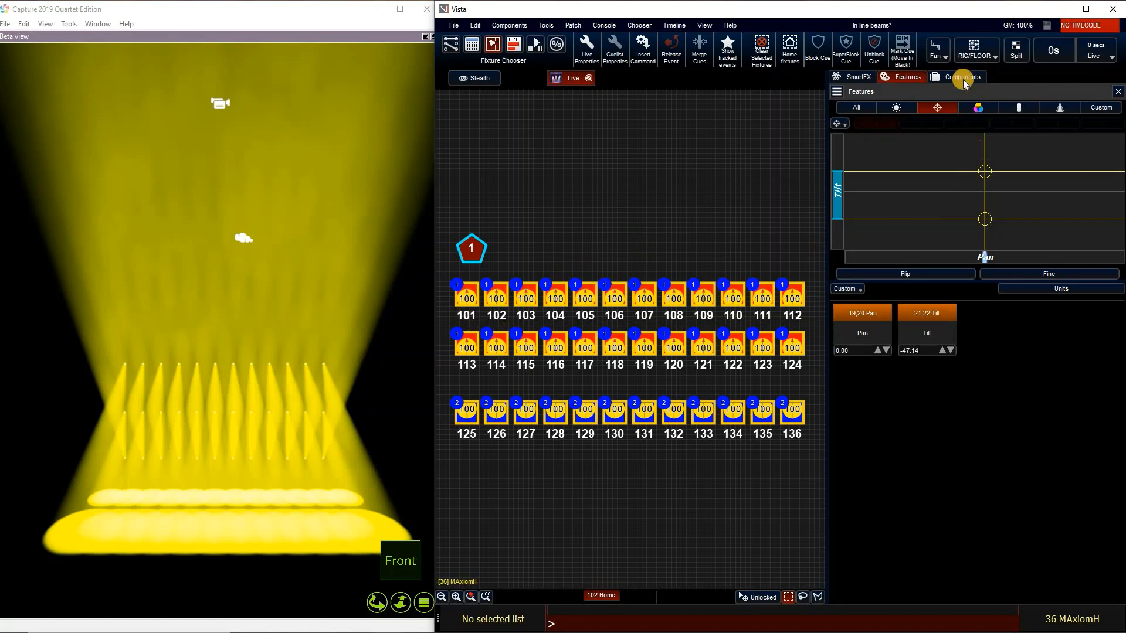
Step: Store the position as a preset named UP/Down, and compare it with AUD by recalling both presets
key("F2")
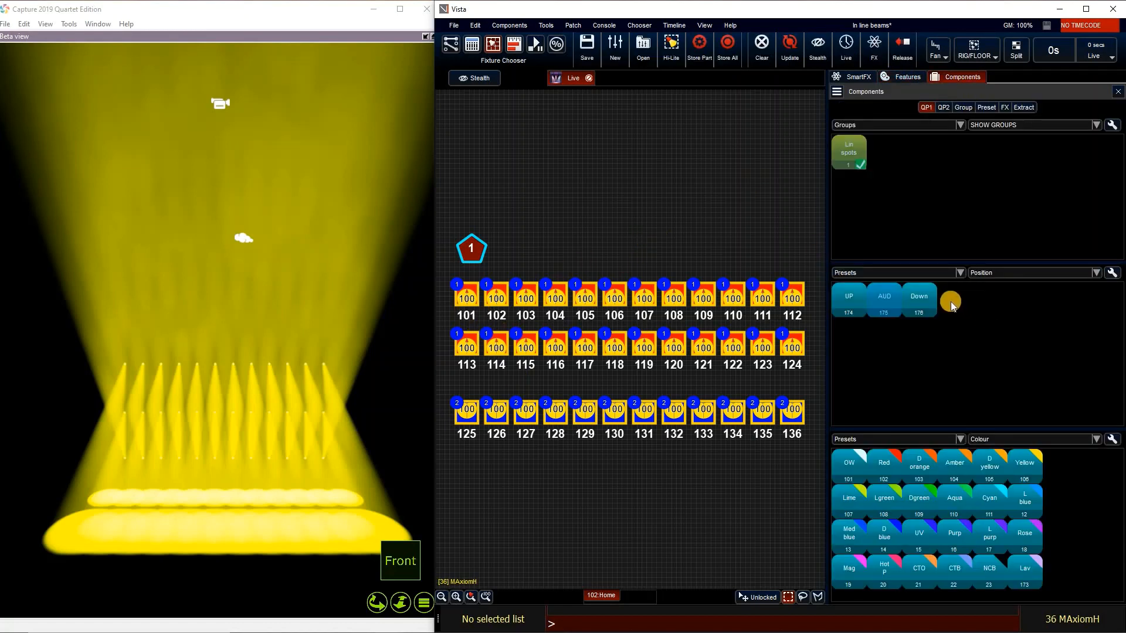
key("shift")
left_click(982, 309, "shift")
left_click(990, 317)
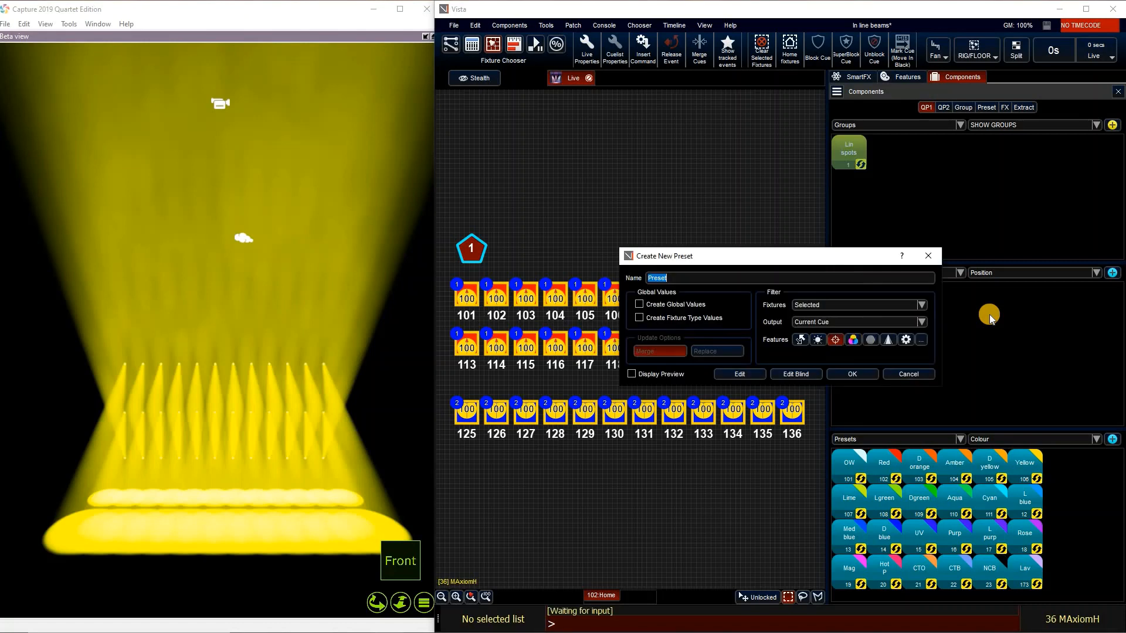
type("UP")
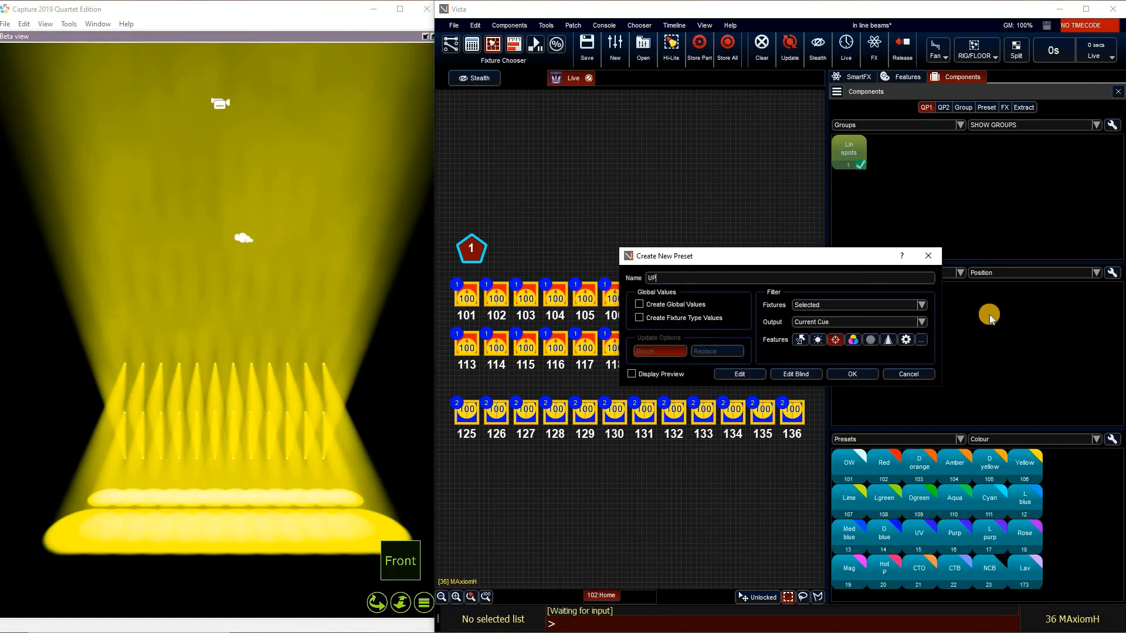
type("/Down")
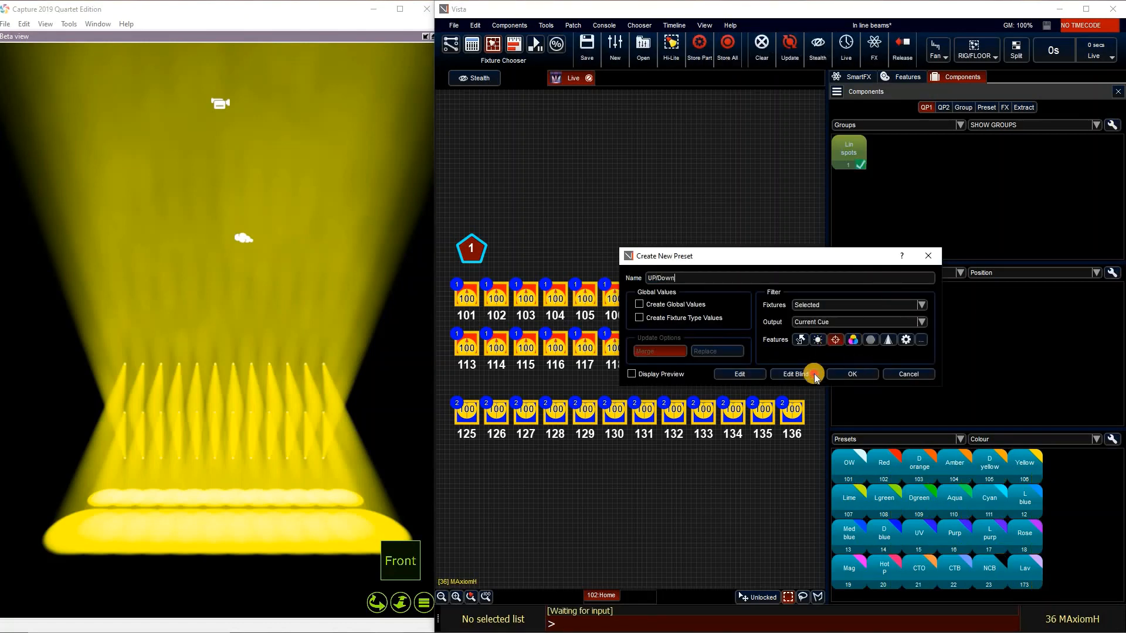
key("Return")
left_click(880, 298)
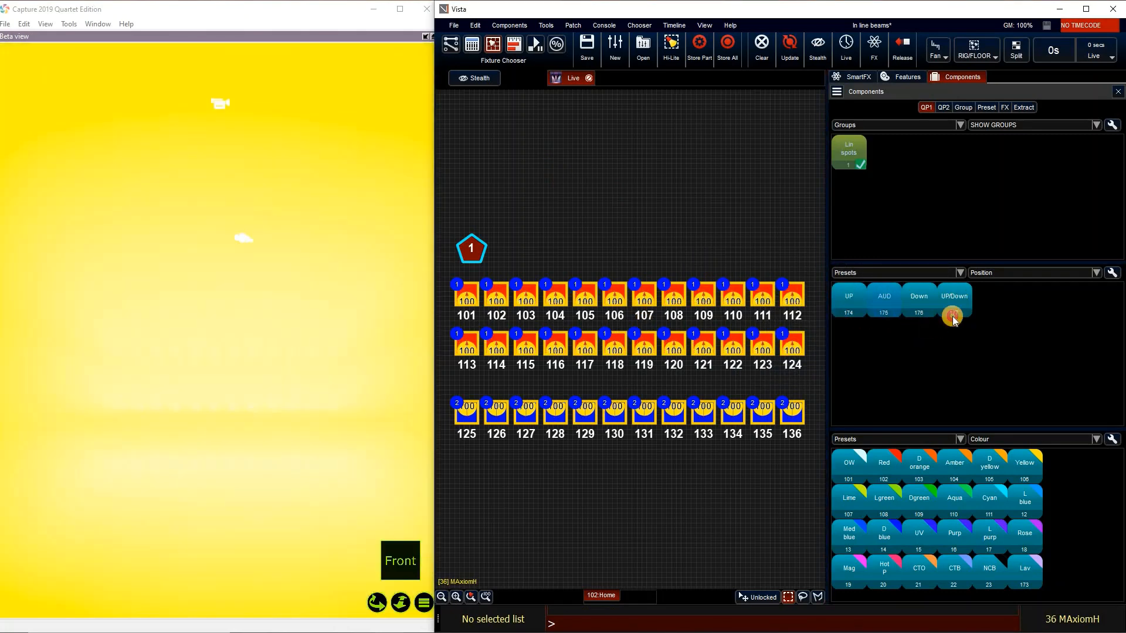
left_click(954, 316)
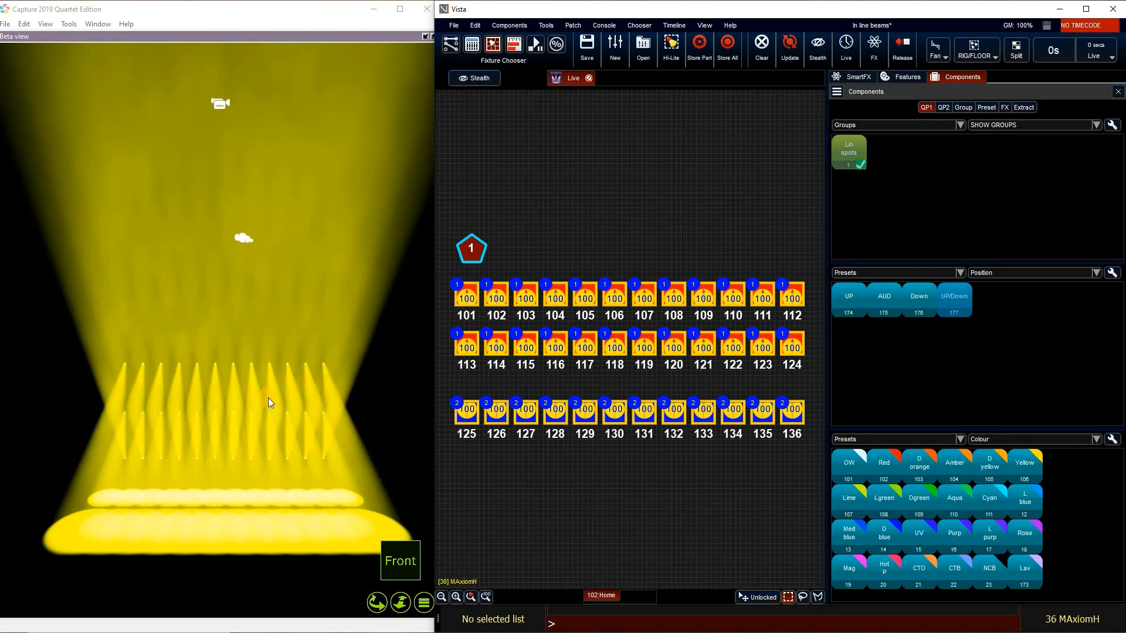
Step: Deselect all fixtures and reselect rig rows 101 to 124 and floor row 125 to 136
left_click(649, 214)
left_click_drag(455, 272, 799, 359)
left_click_drag(468, 379, 775, 418)
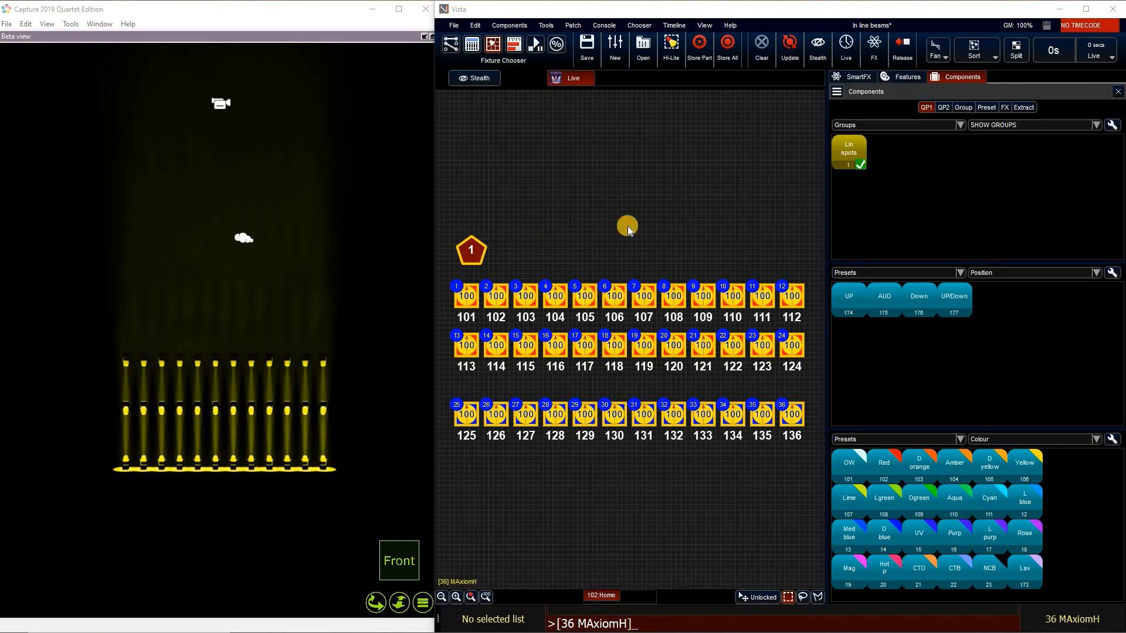
Step: Try selecting the upper rig row from the centre outwards, in the order 106, 107, 105, 108, 104, 109, 103
left_click(608, 287)
left_click(644, 297, "ctrl")
left_click(585, 299, "ctrl")
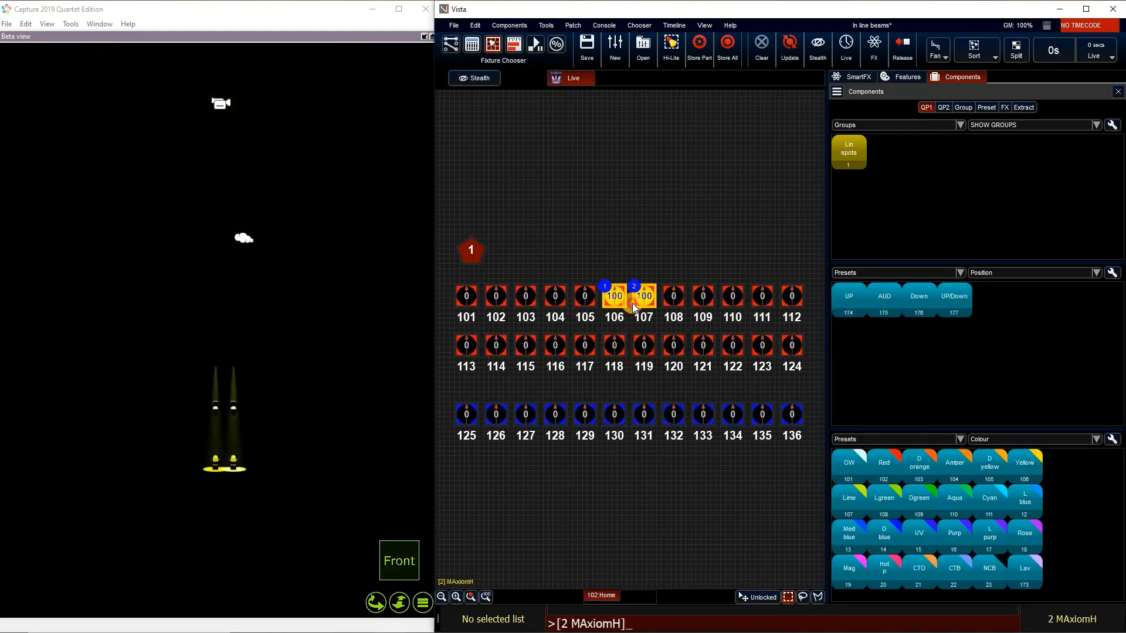
left_click(673, 297, "ctrl")
left_click(555, 296, "ctrl")
left_click(702, 296, "ctrl")
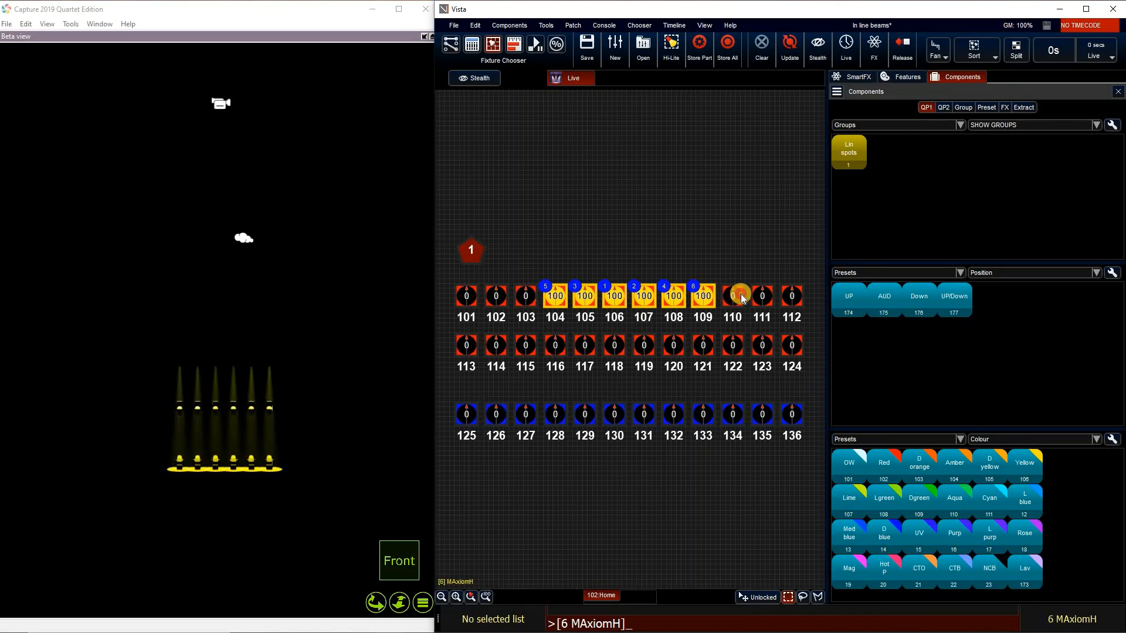
left_click(526, 296, "ctrl")
Step: Select all fixtures row by row in numerical order: 101 to 112, 113 to 124, and 125 to 136
left_click_drag(450, 284, 801, 291)
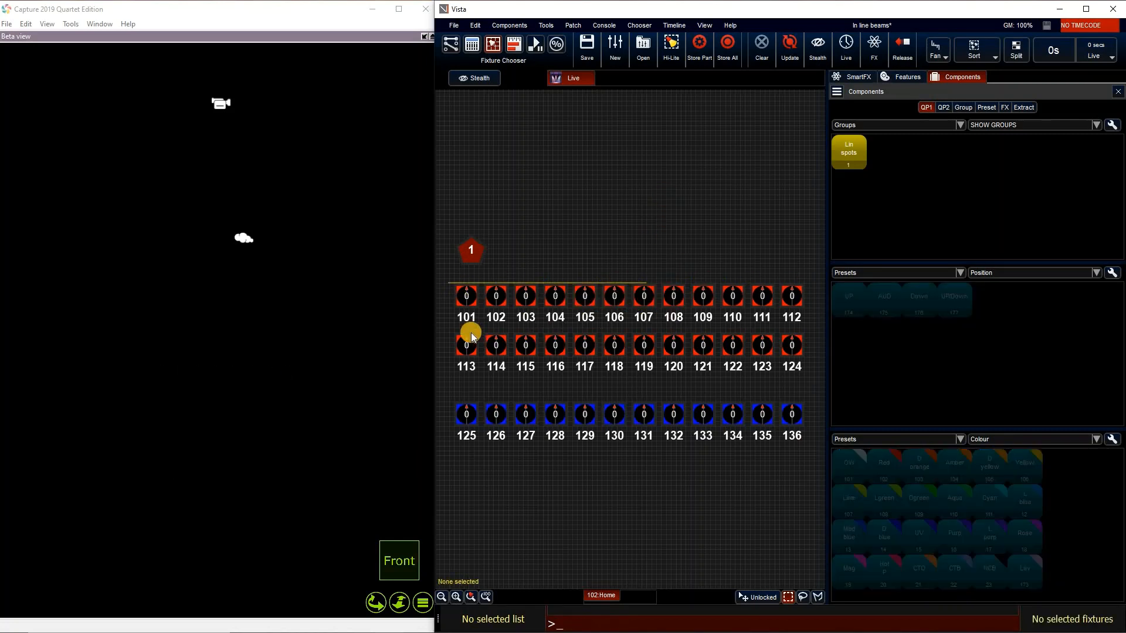
left_click_drag(448, 334, 783, 341)
left_click_drag(450, 396, 781, 412)
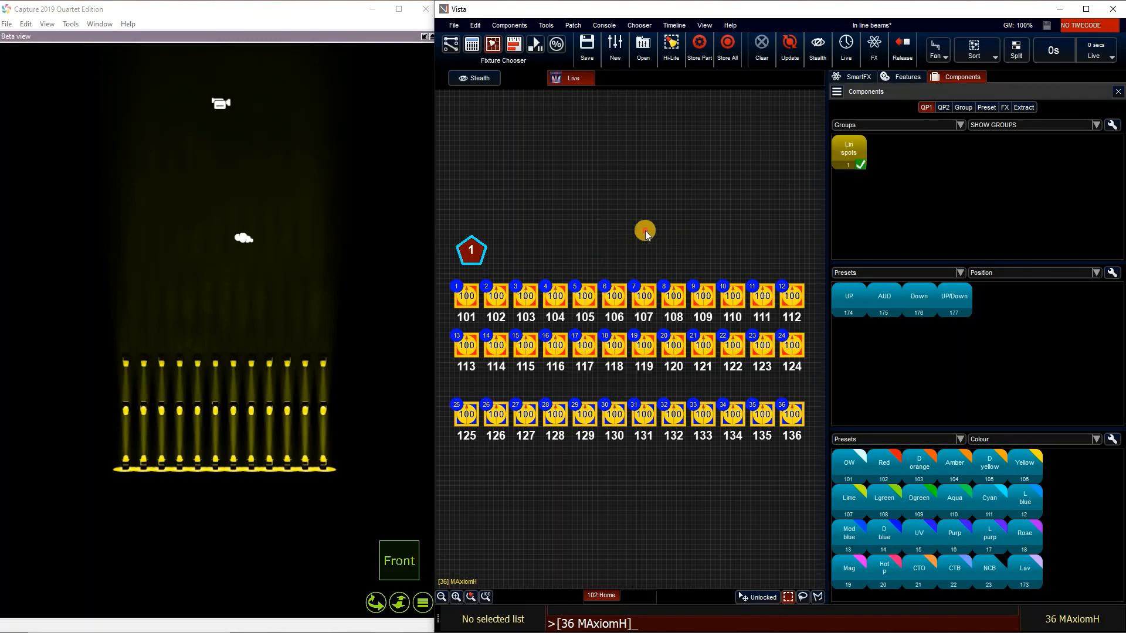
Step: Clear the selection and select fixtures 101 to 112 in alternating order from the centre outwards, starting at 106 and 107 and ending at 101 and 112
key("Escape")
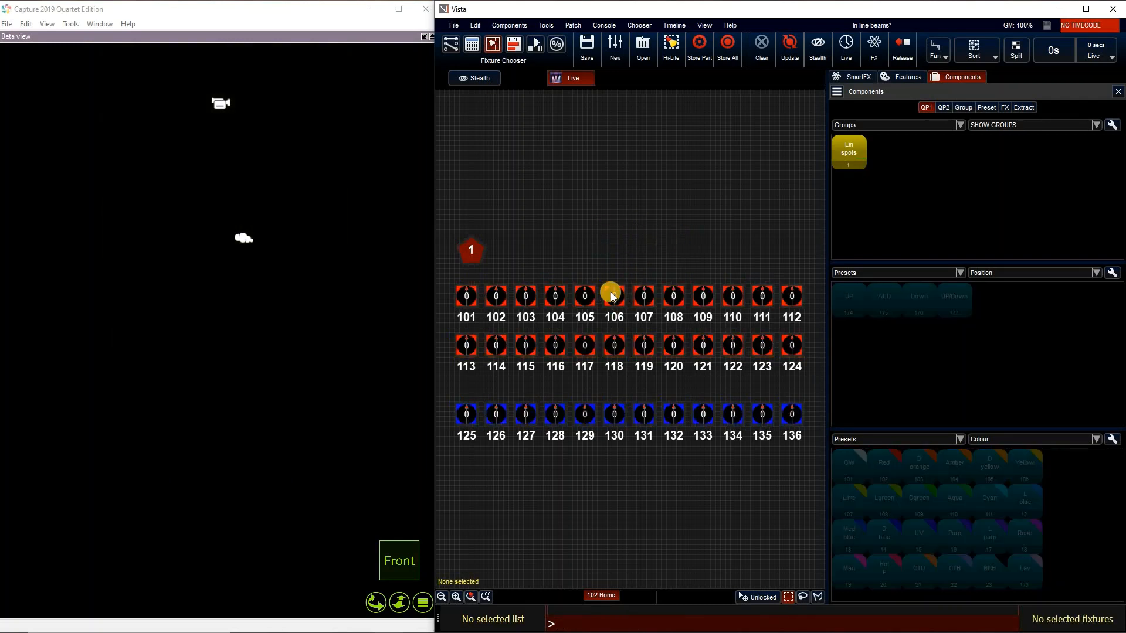
left_click(614, 300)
left_click(638, 292)
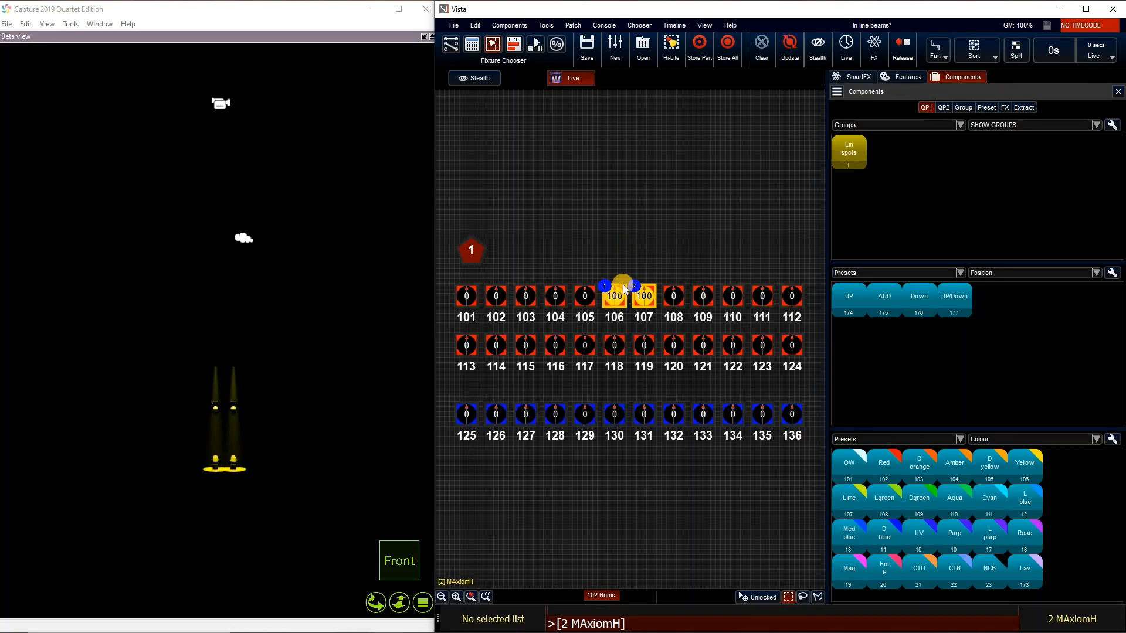
left_click(645, 293)
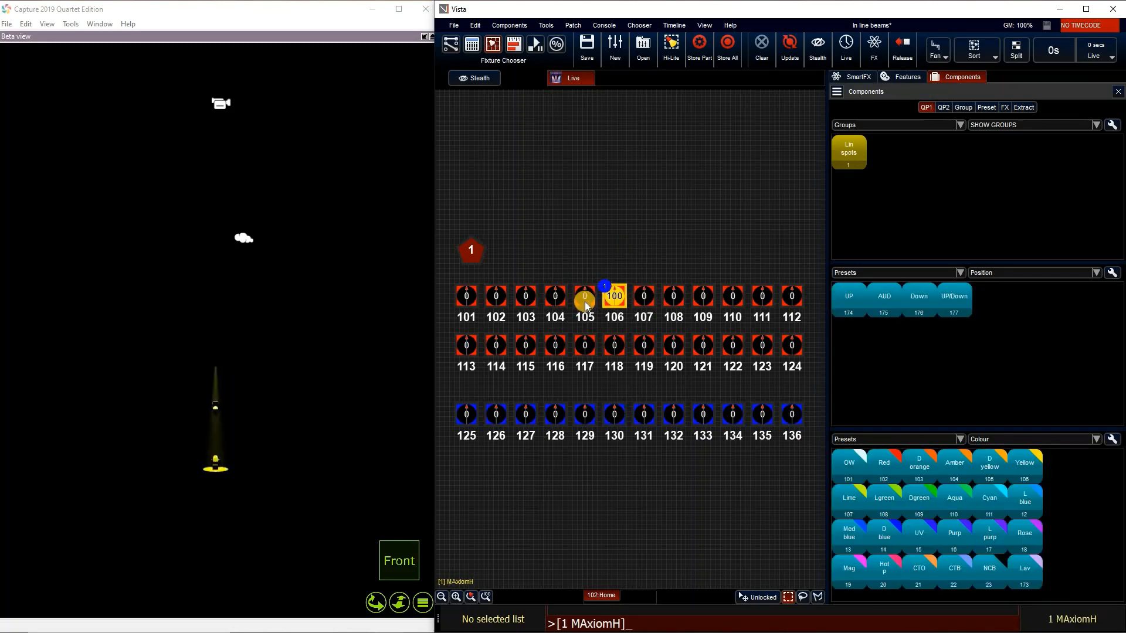
left_click(644, 297)
left_click(585, 297)
left_click(673, 296)
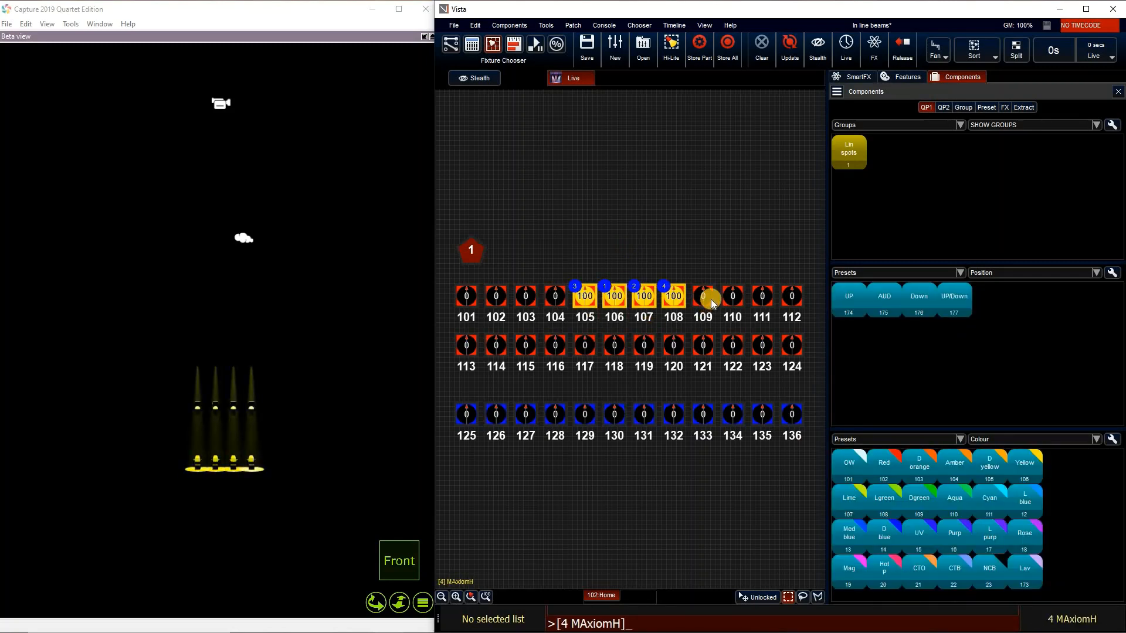
left_click(555, 296)
left_click(704, 296)
left_click(526, 296)
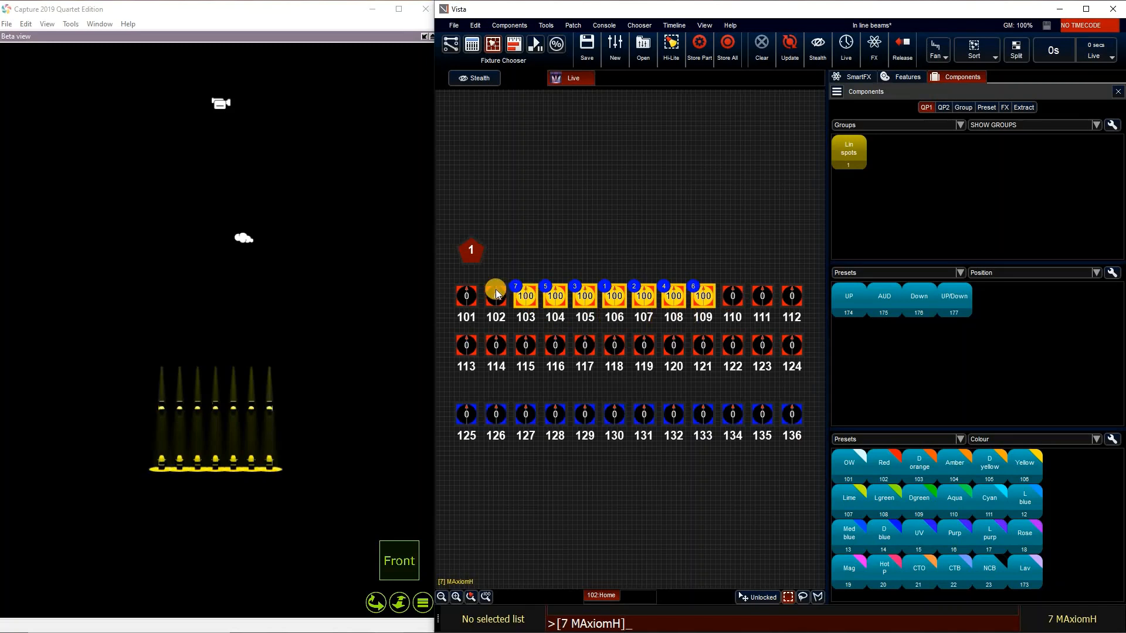
left_click(732, 297)
left_click(496, 296)
left_click(762, 296)
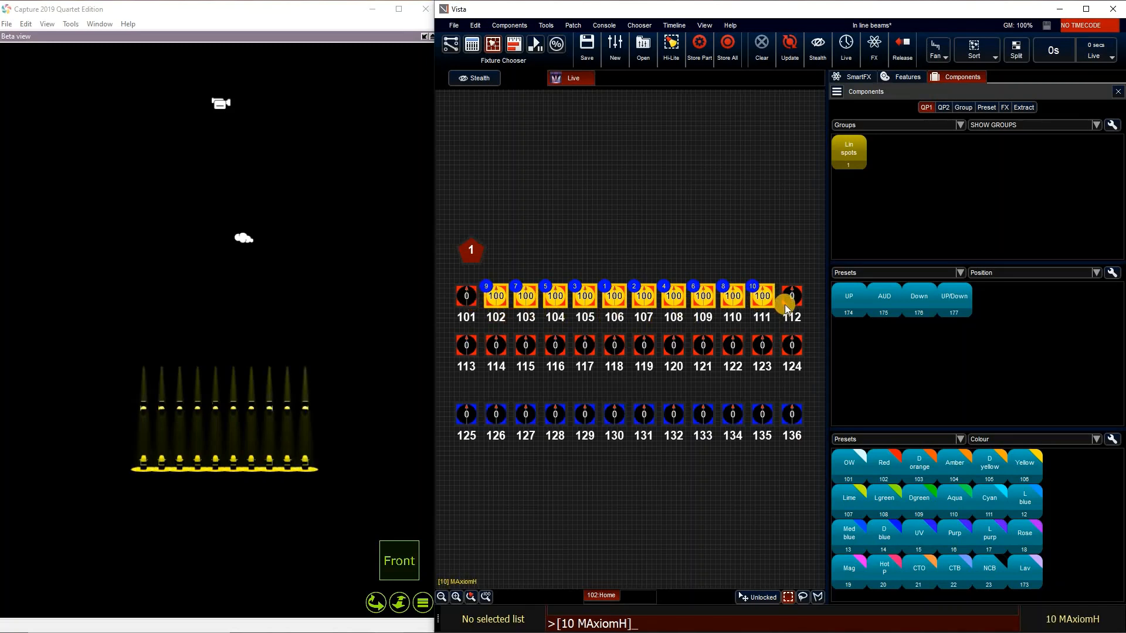
left_click(466, 296)
left_click(792, 296)
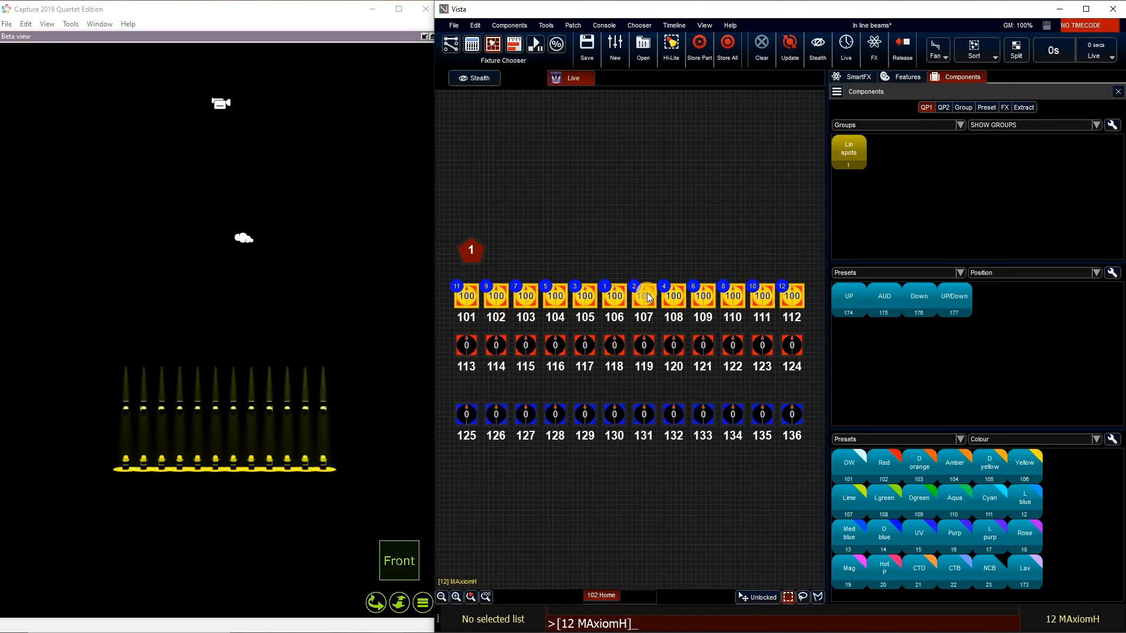
Step: Clear the selection and reselect the upper rig row in outward pairs, from 106 and 107 through to 101 and 112
key("Escape")
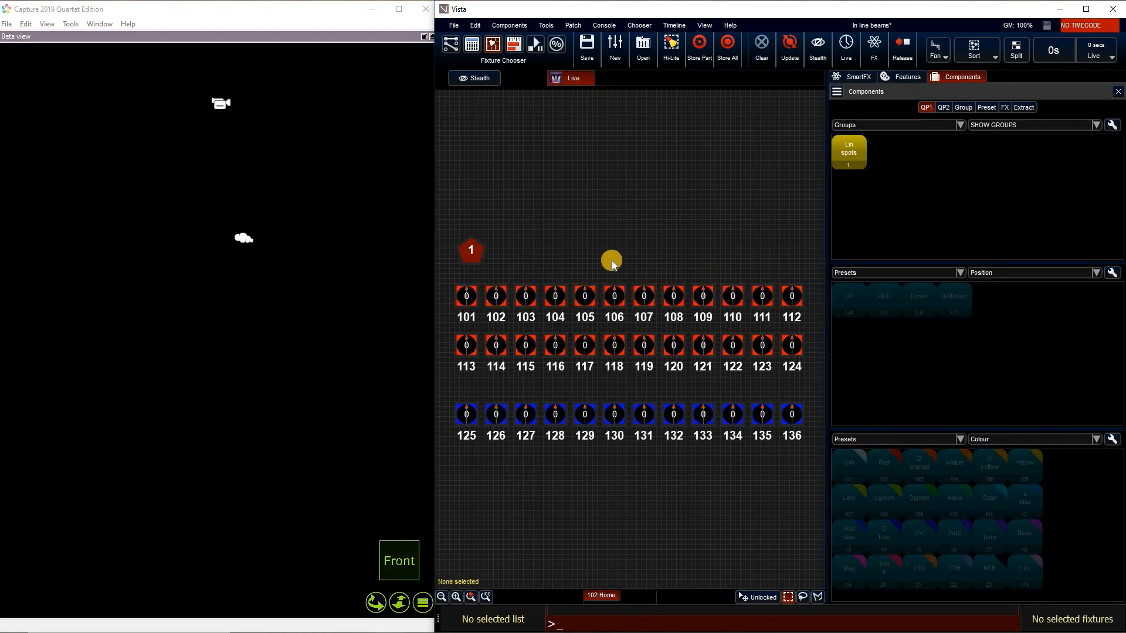
left_click(614, 297)
left_click(644, 296)
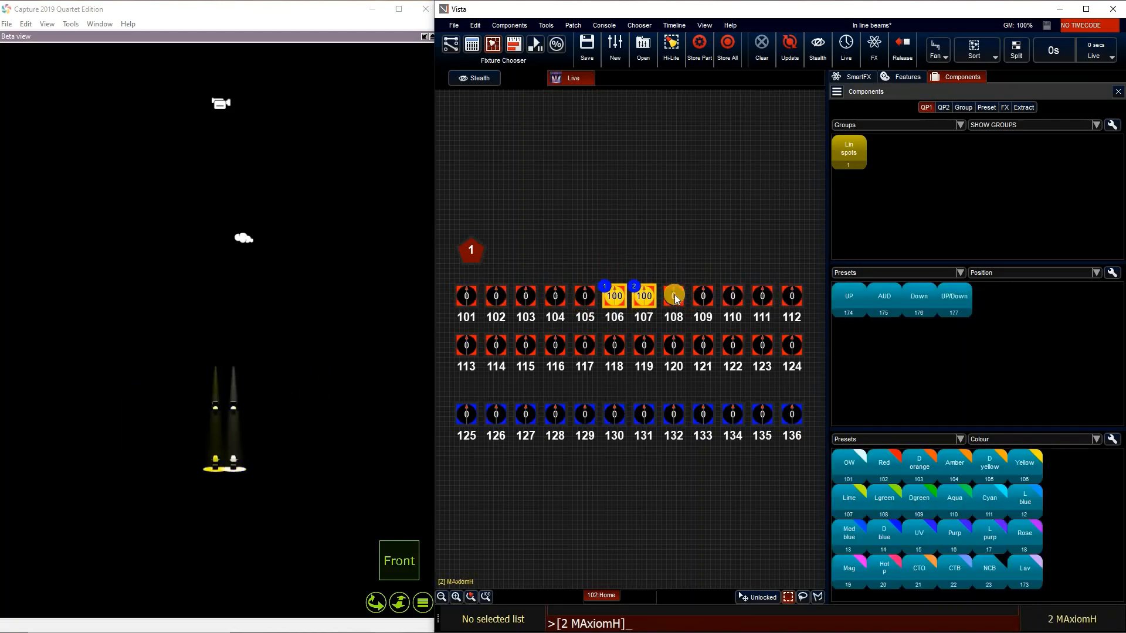
left_click(585, 296)
left_click(674, 297)
left_click(555, 296)
left_click(703, 296)
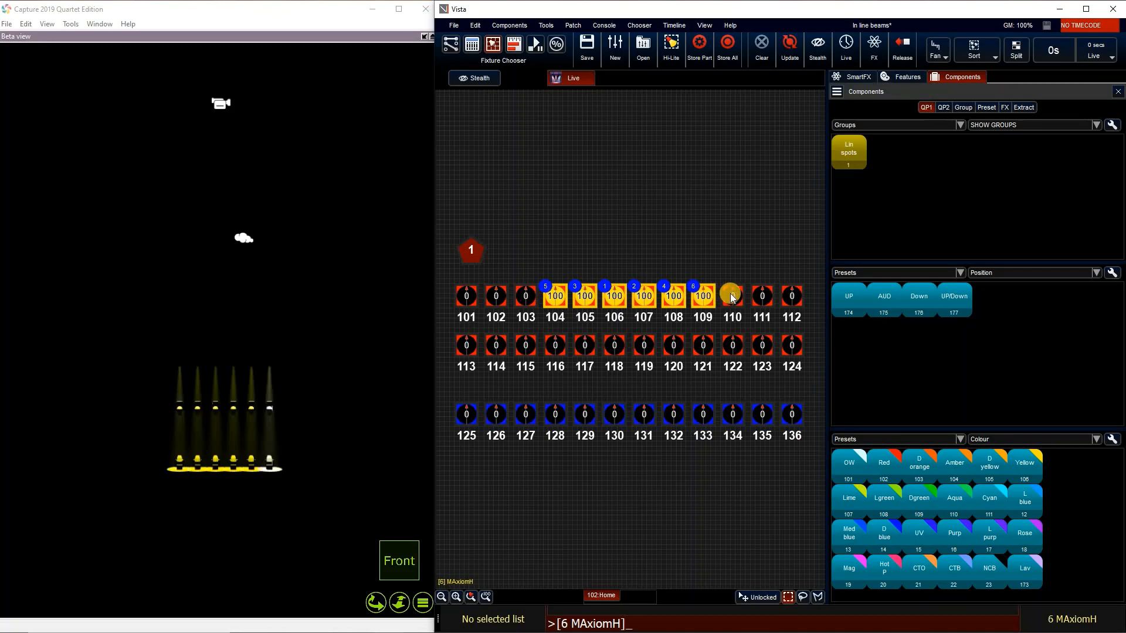
left_click(525, 296)
left_click(738, 298)
left_click(496, 297)
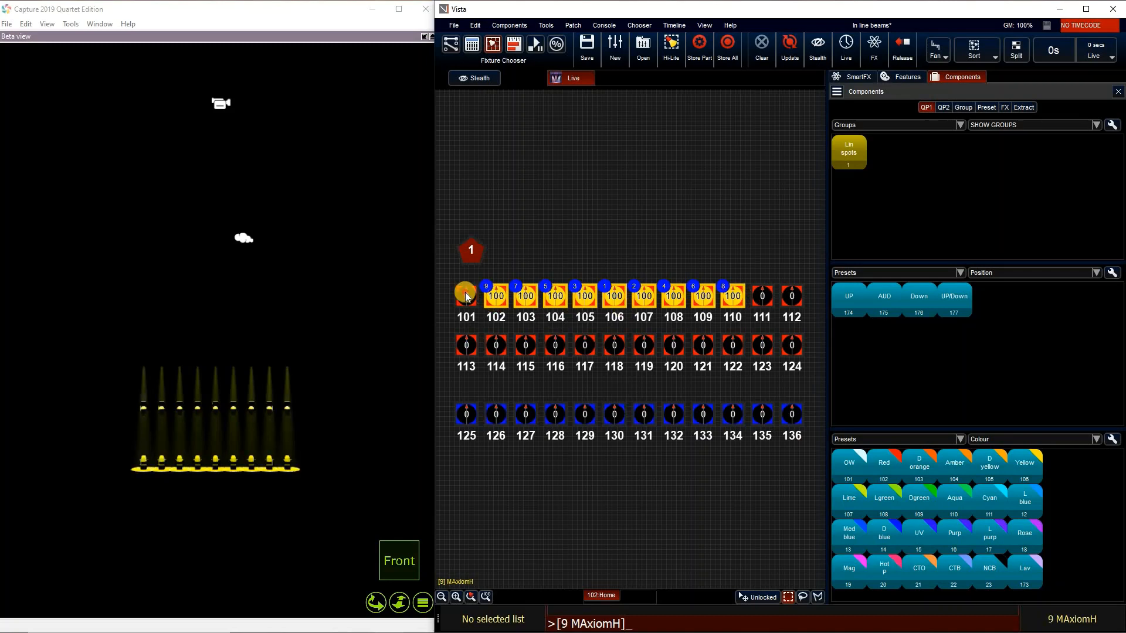
left_click(762, 296)
left_click(467, 296)
left_click(792, 296)
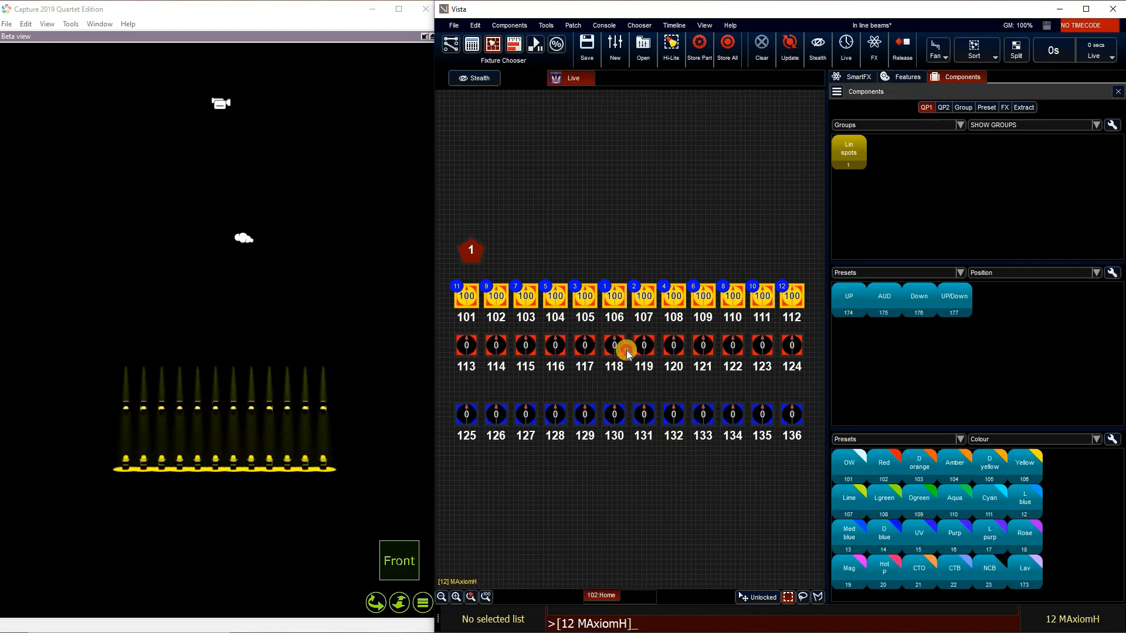
Step: Add the second rig row to the selection in alternating centre-out order, from 118 and 119 through to 113 and 124
left_click(604, 351)
left_click(645, 347)
left_click(587, 346)
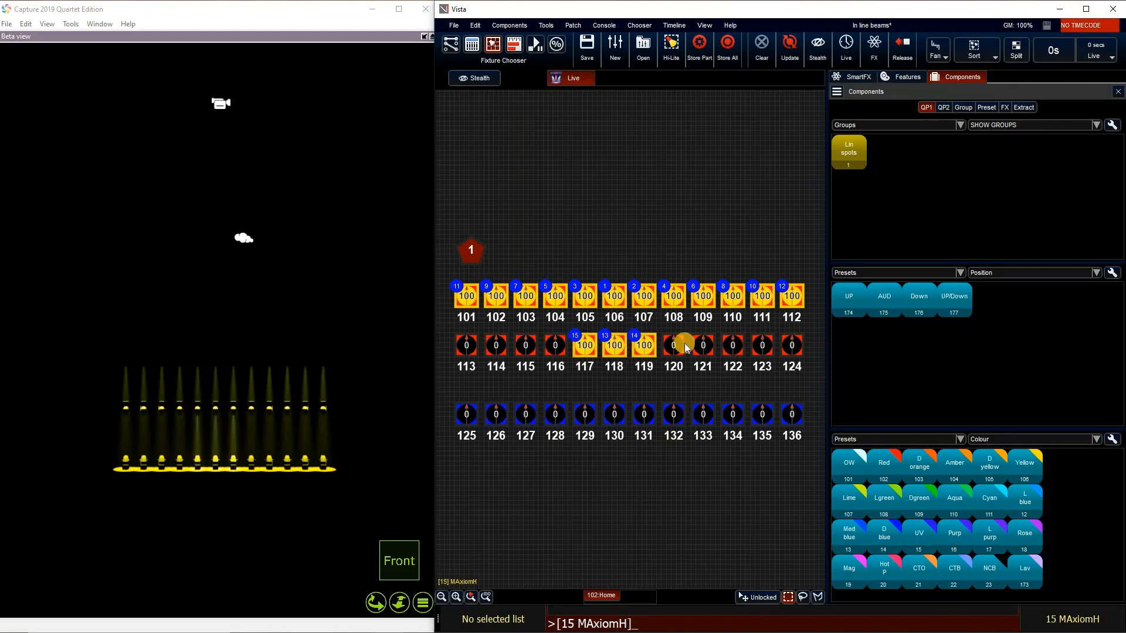
left_click(668, 349)
left_click(555, 347)
left_click(703, 348)
left_click(525, 347)
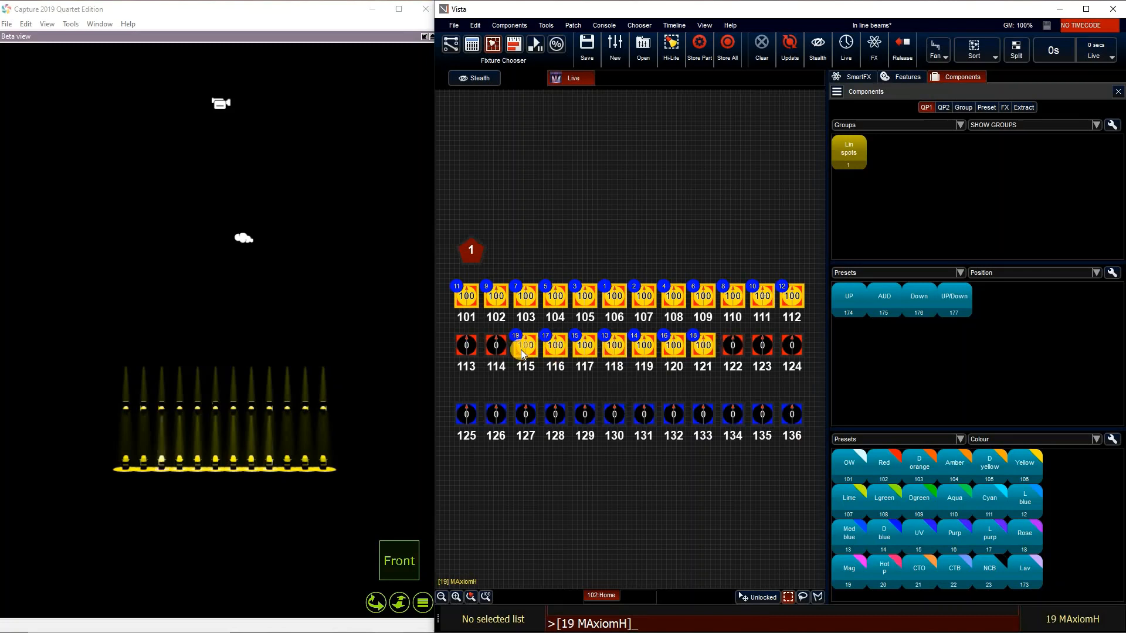
left_click(732, 348)
left_click(496, 346)
left_click(762, 346)
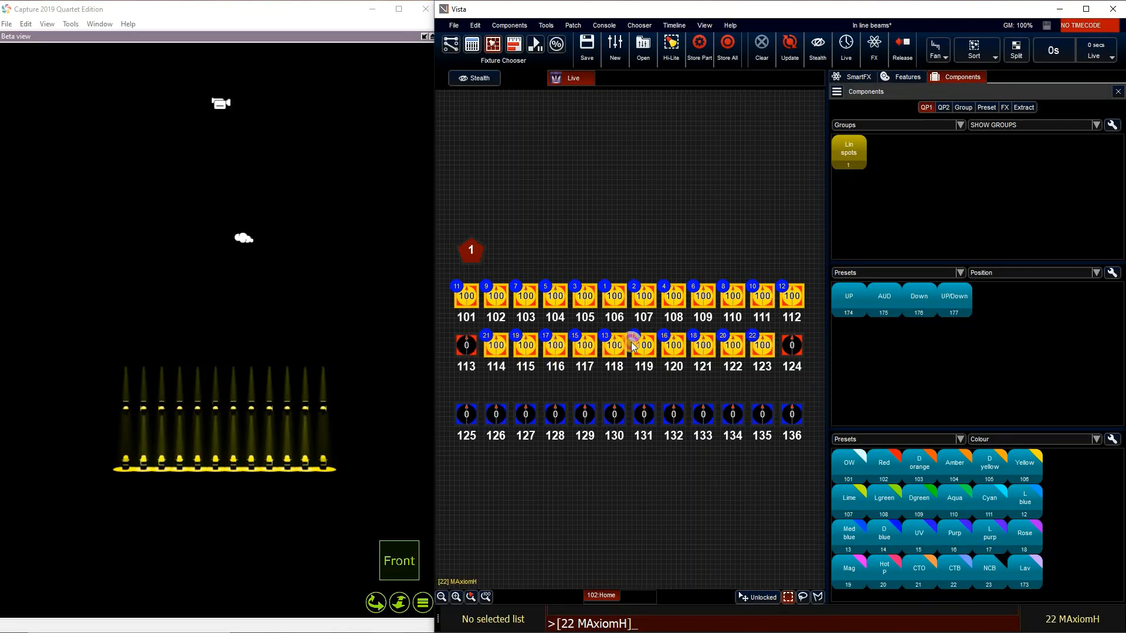
left_click(799, 348)
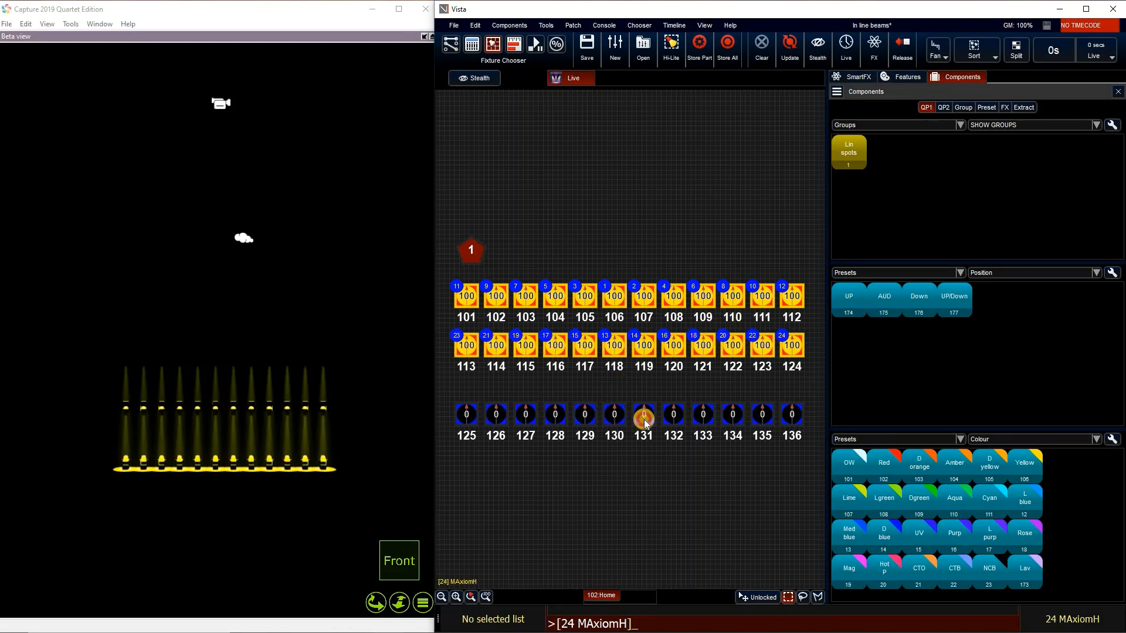
Step: Add the floor row to the selection in alternating centre-out order, from 130 and 131 through to 125 and 136
left_click(614, 417)
left_click(644, 418)
left_click(585, 417)
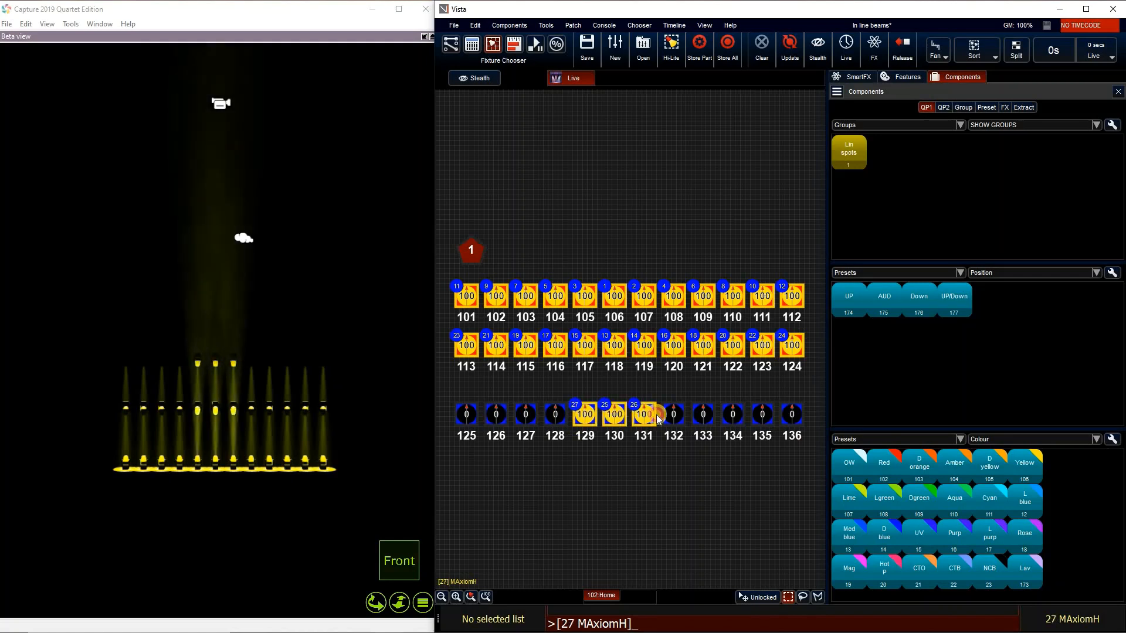
left_click(673, 417)
left_click(555, 417)
left_click(703, 418)
left_click(525, 417)
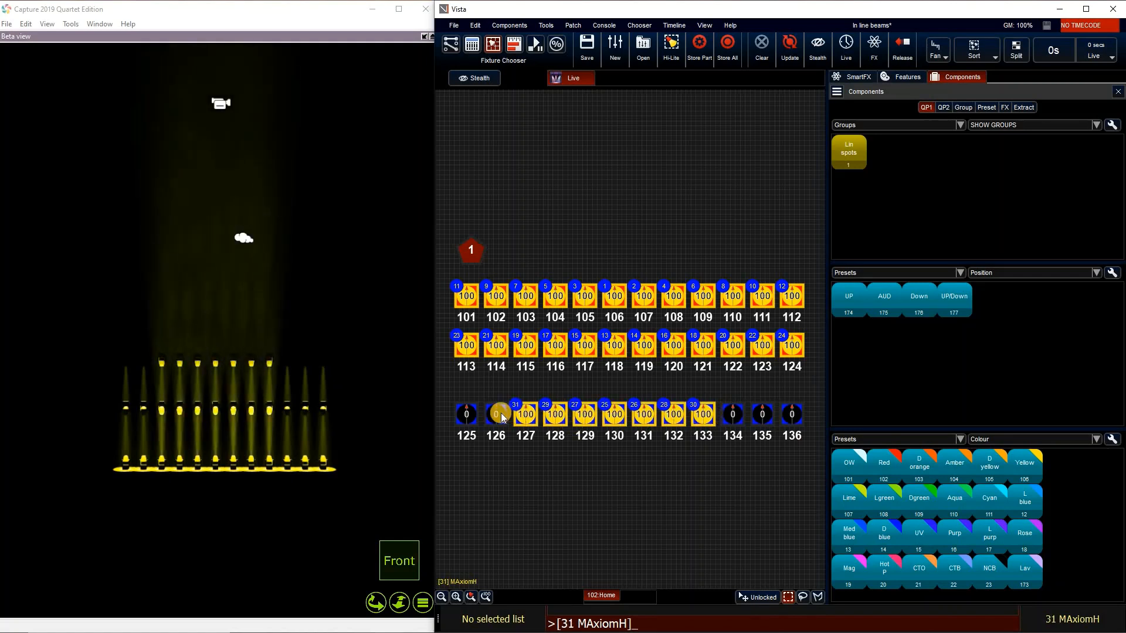
left_click(736, 416)
left_click(496, 418)
left_click(762, 417)
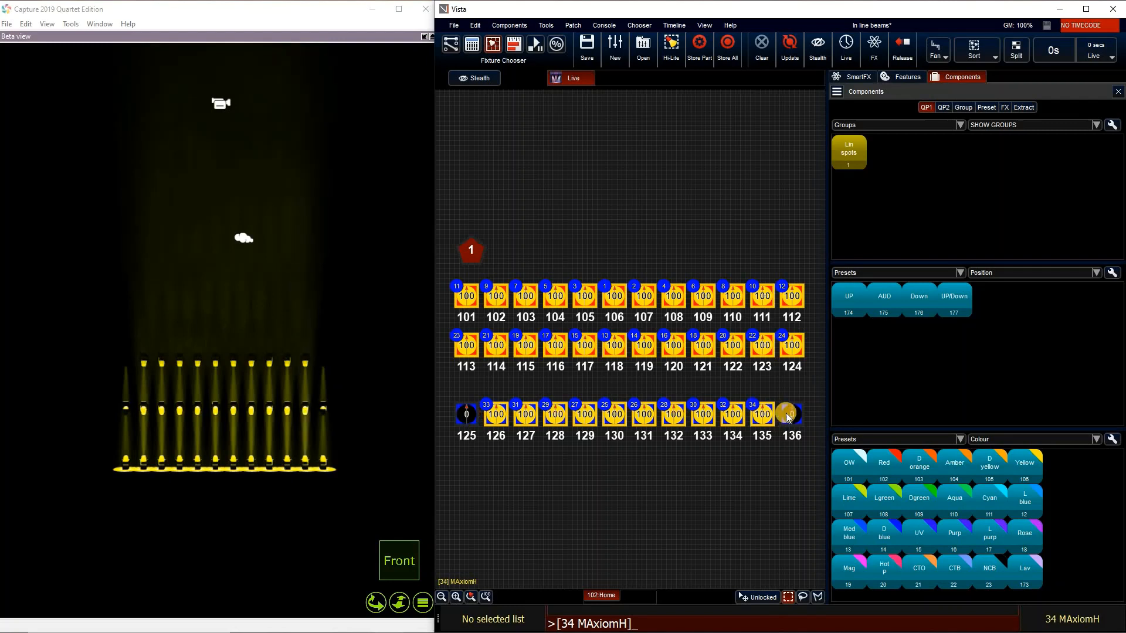
left_click(466, 418)
left_click(792, 416)
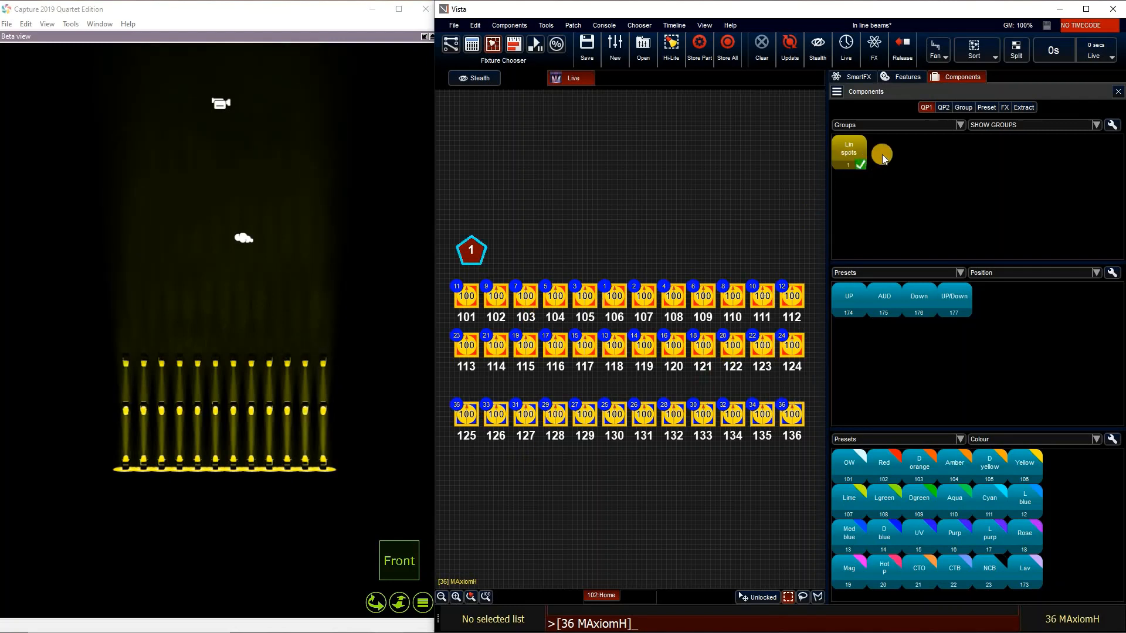
Step: Save the selected fixtures as a group named "Spots Mir H" and place its symbol beside group 1 in the layout
key("shift")
key("ctrl+g")
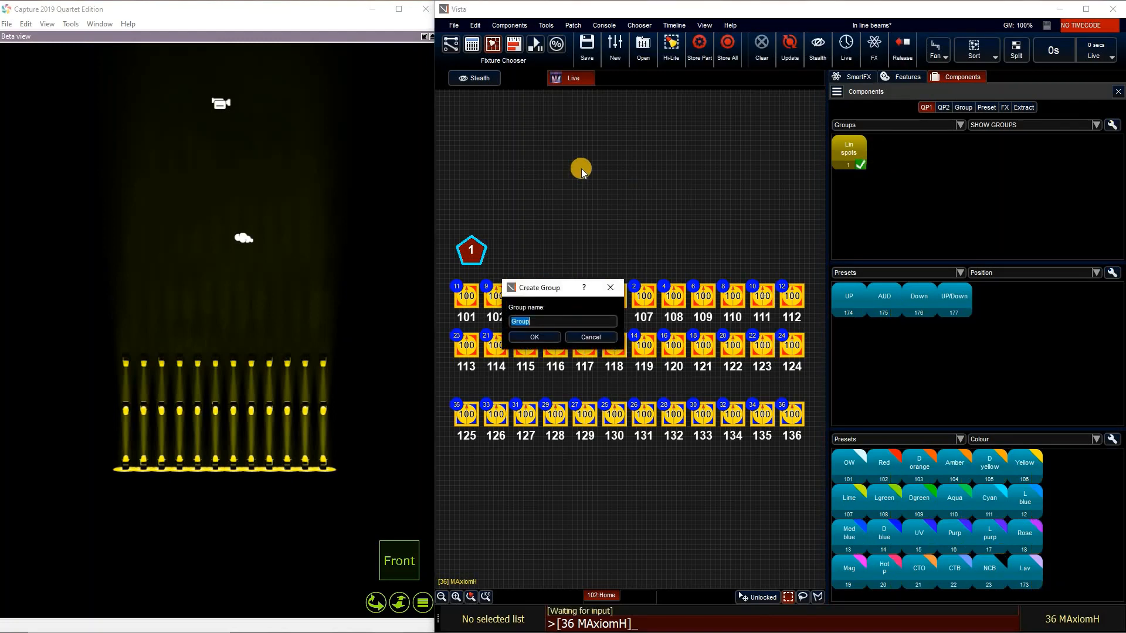
key("shift")
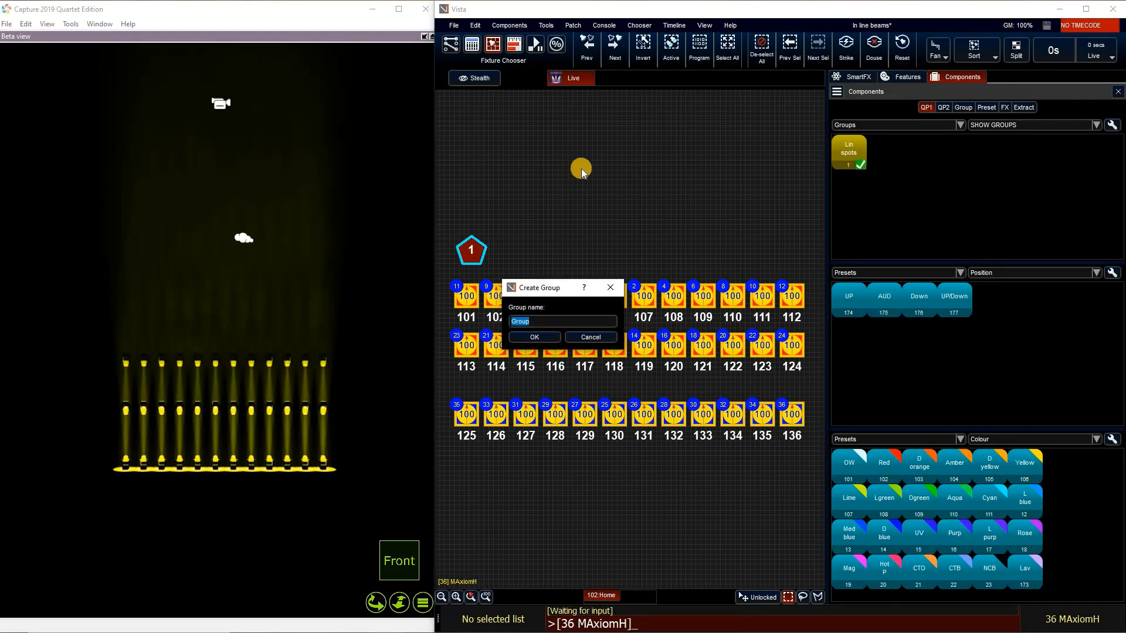
type("Spots M")
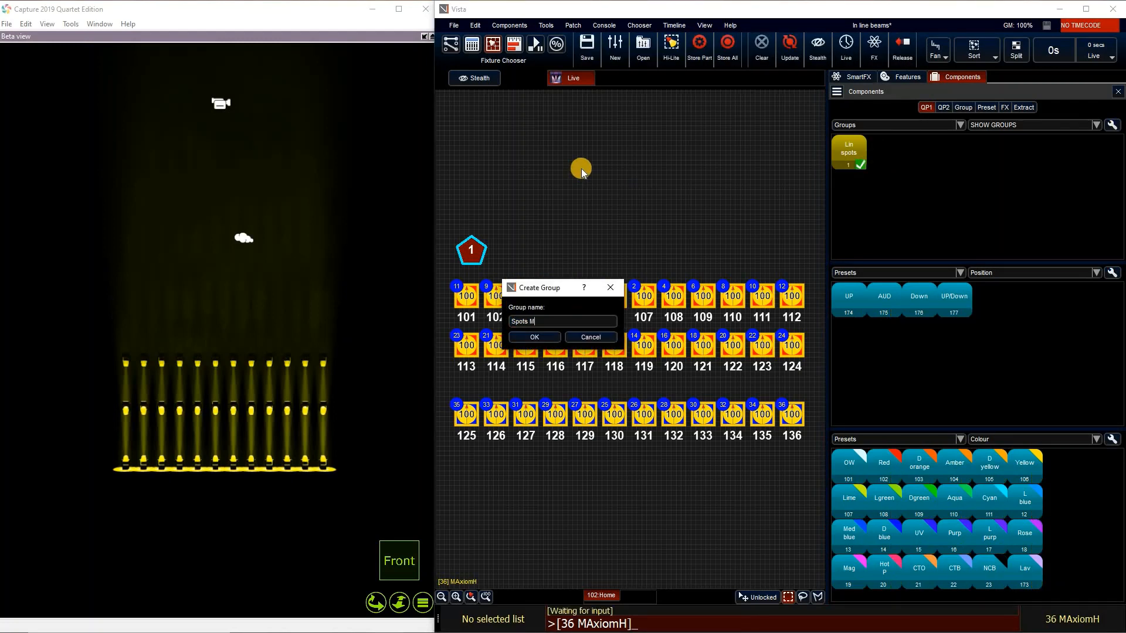
type("ir H")
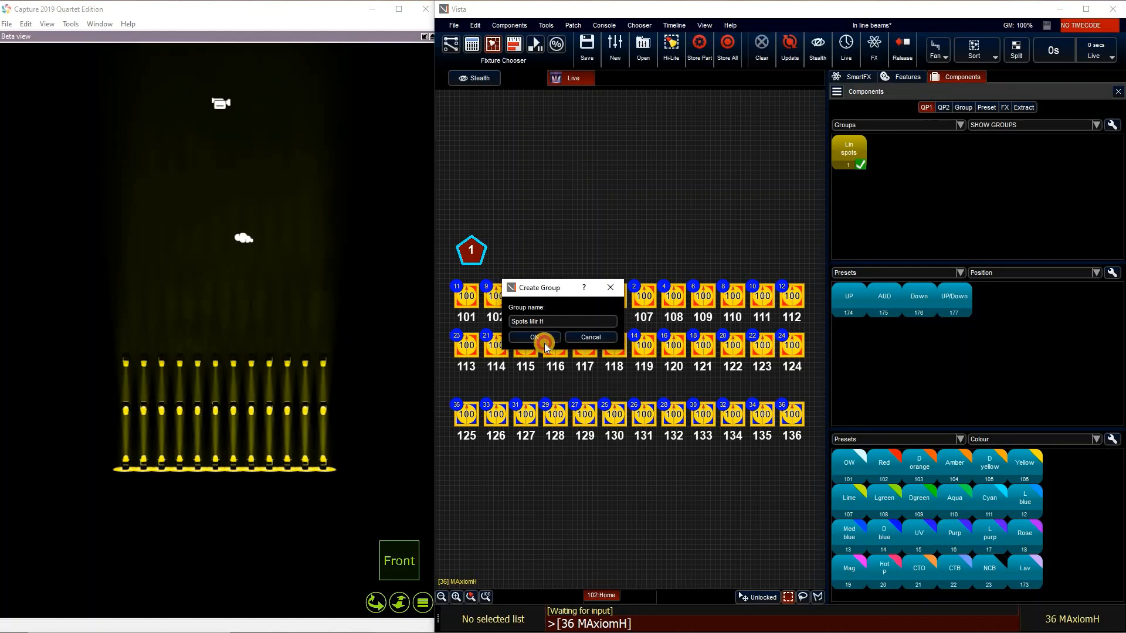
key("Return")
left_click(503, 249)
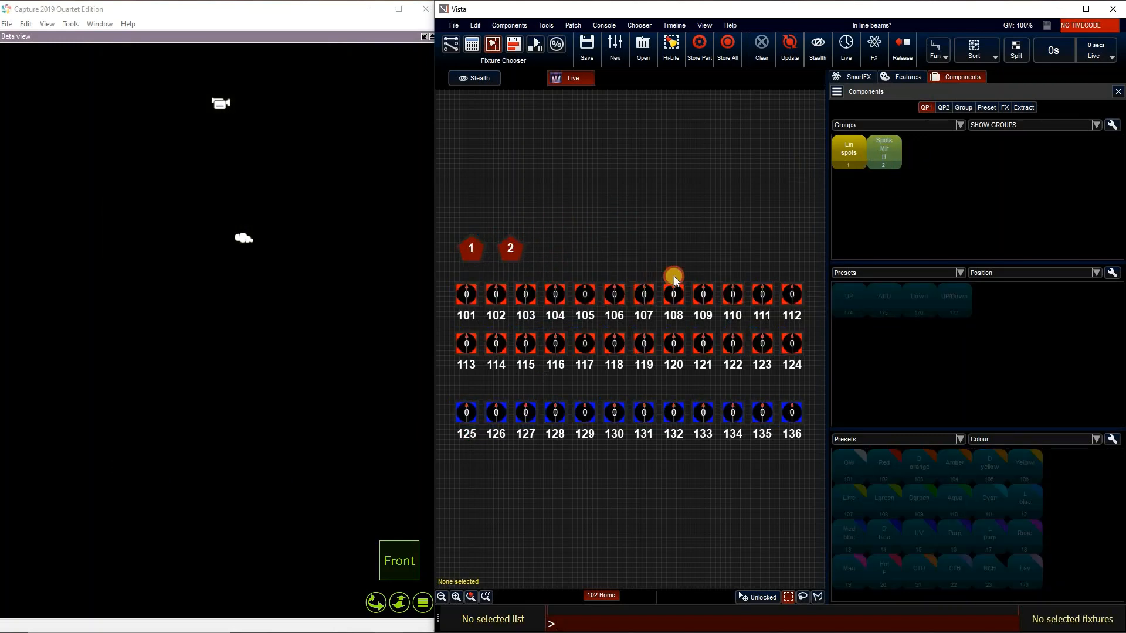
Step: Recall groups 2 and 1 alternately to compare their fixture selection orders, and clear the selection
key("ctrl+a")
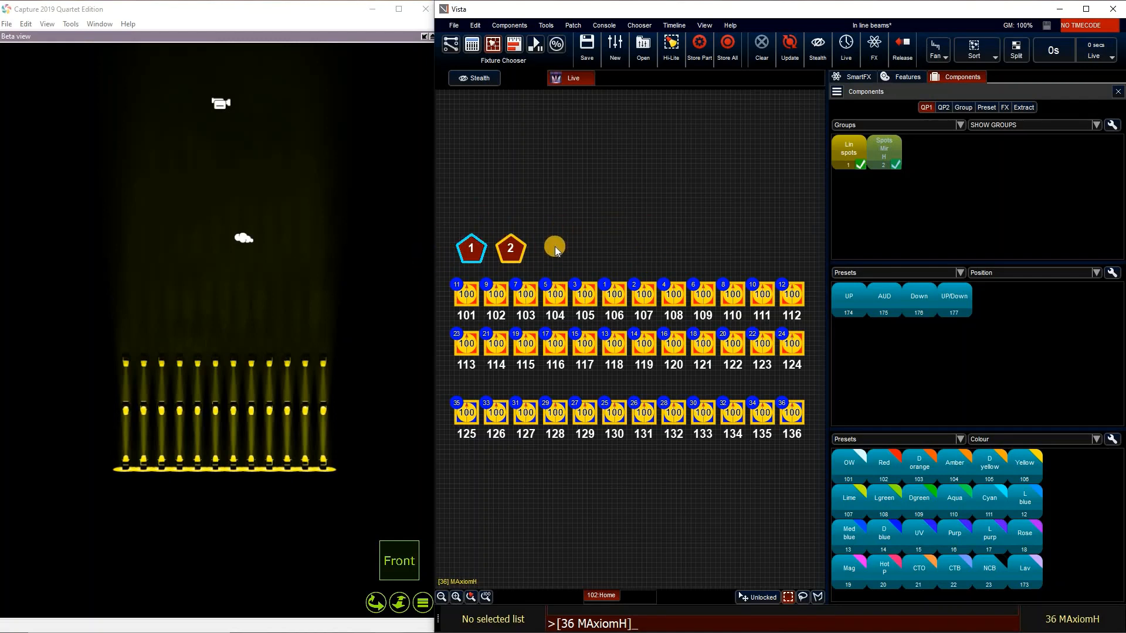
key("Escape")
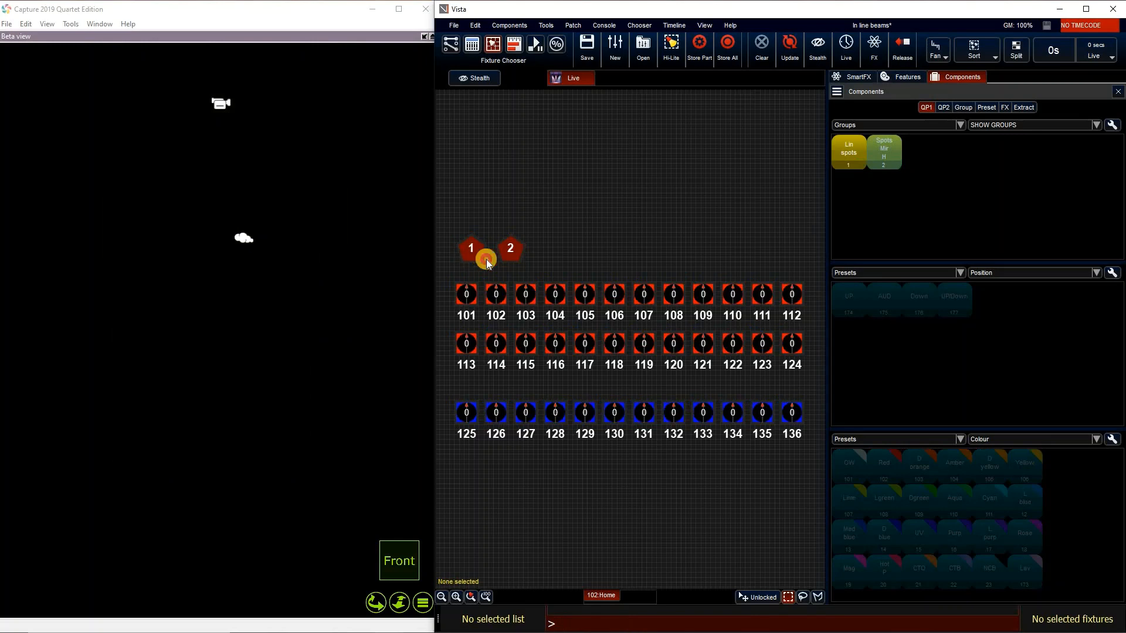
key("ctrl+z")
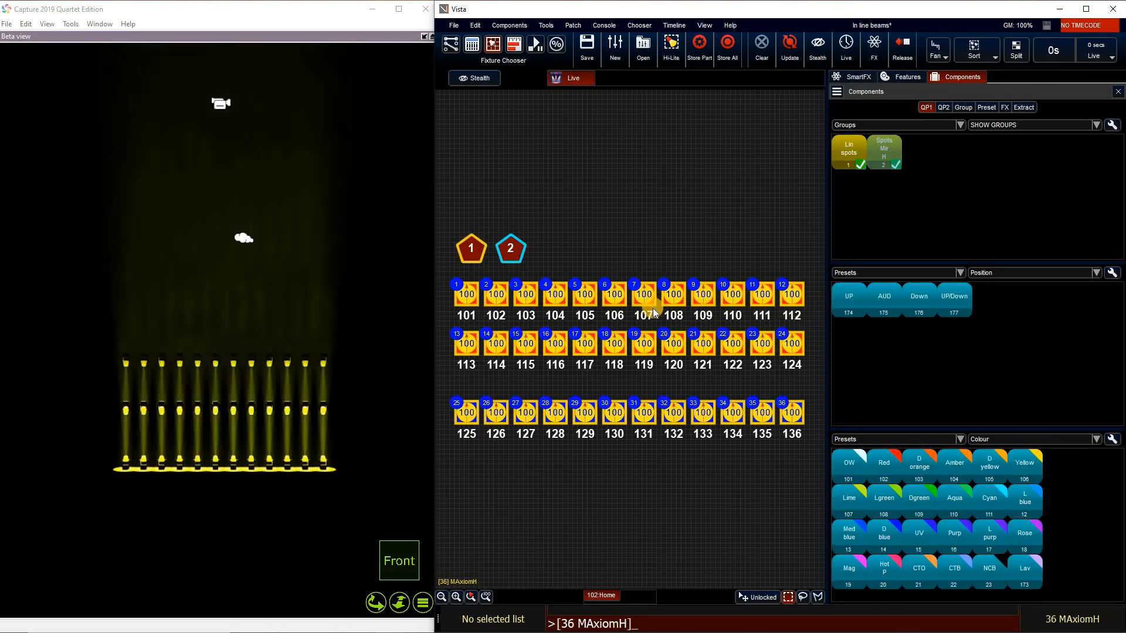
left_click(528, 251)
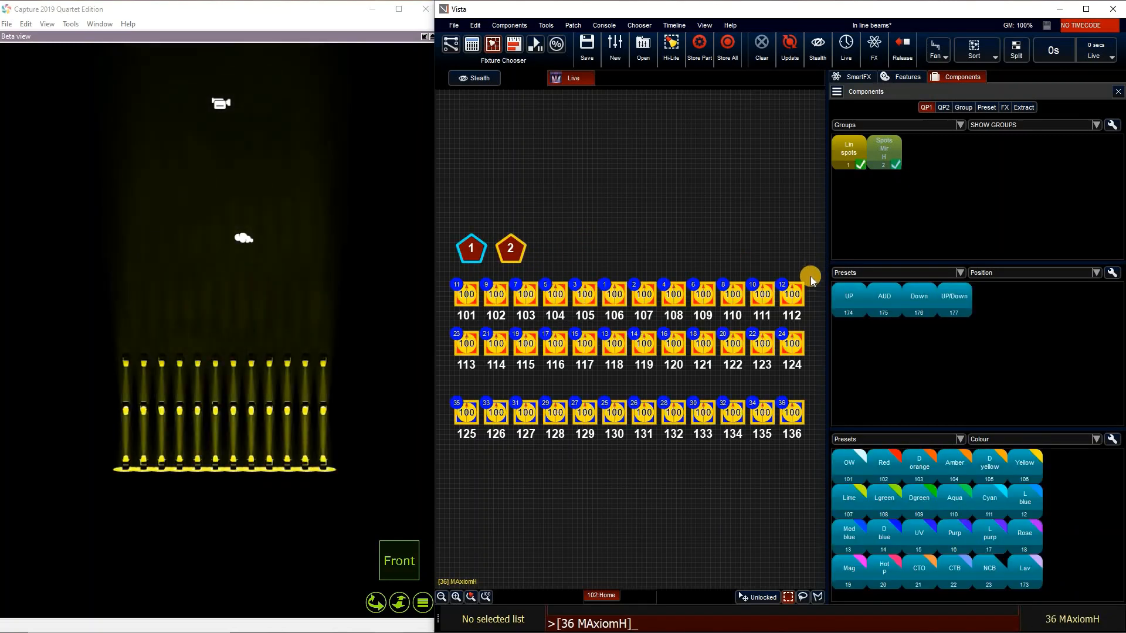
key("Escape")
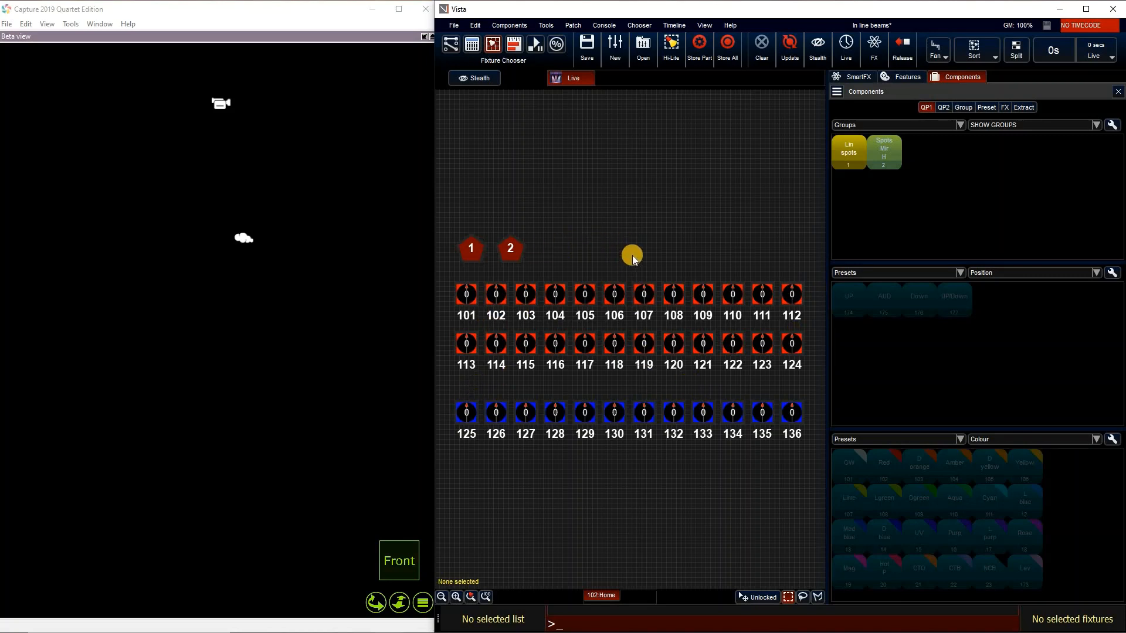
left_click(614, 295)
left_click(644, 294)
left_click(585, 295)
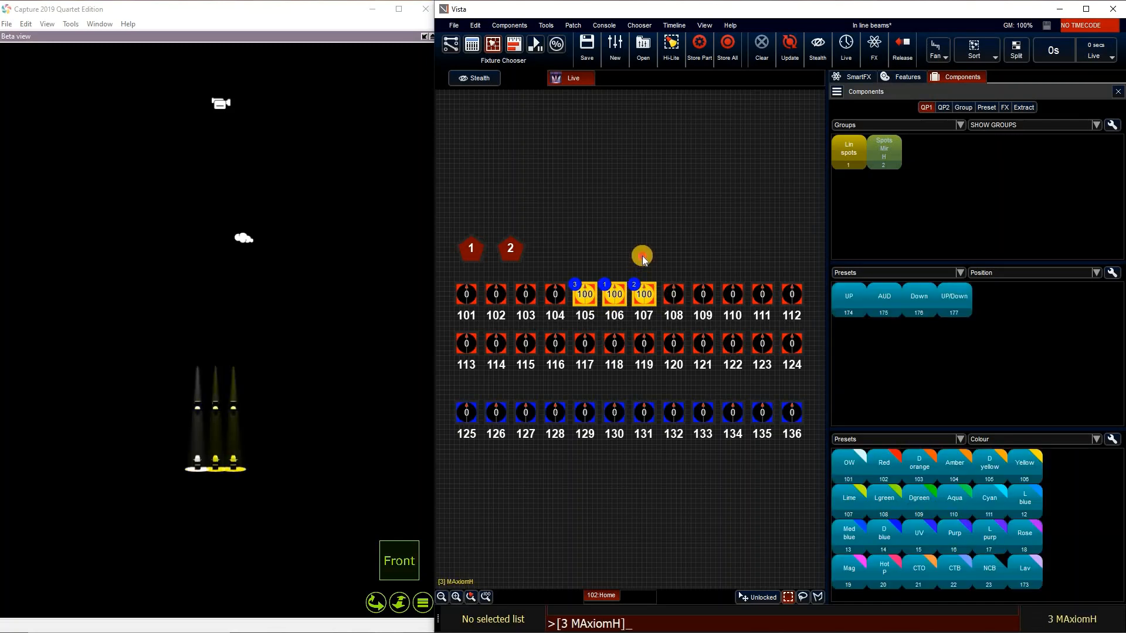
left_click(674, 295)
left_click(641, 254)
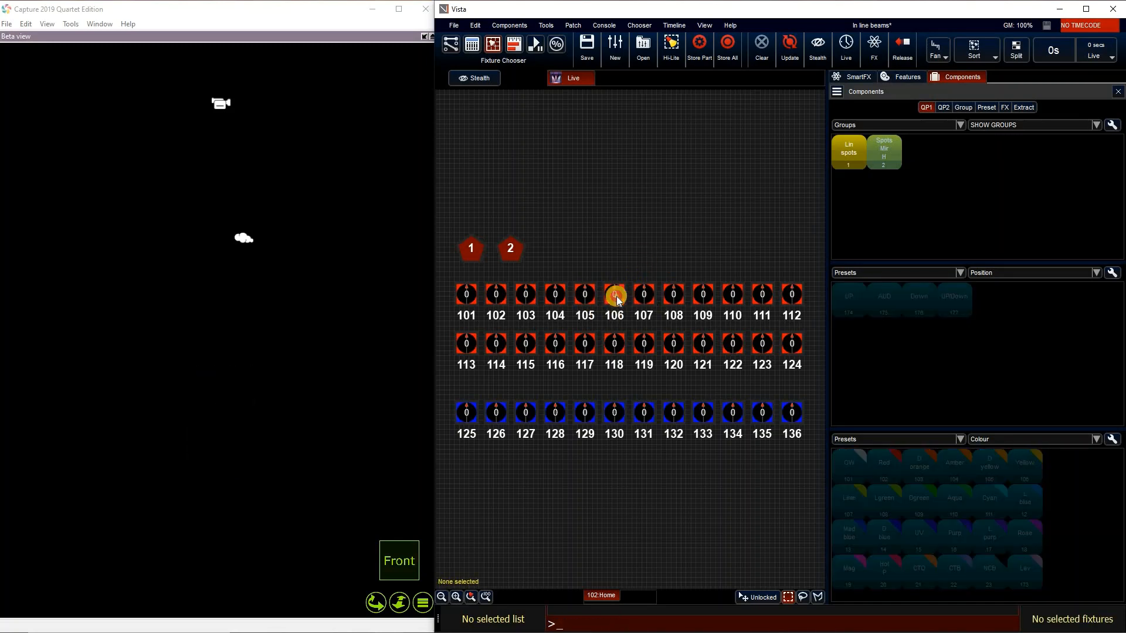
Step: Select the centre pair of each row from upper rig to floor: 106, 107, 118, 119, 130, 131
left_click(614, 294)
left_click(644, 295)
left_click(616, 342)
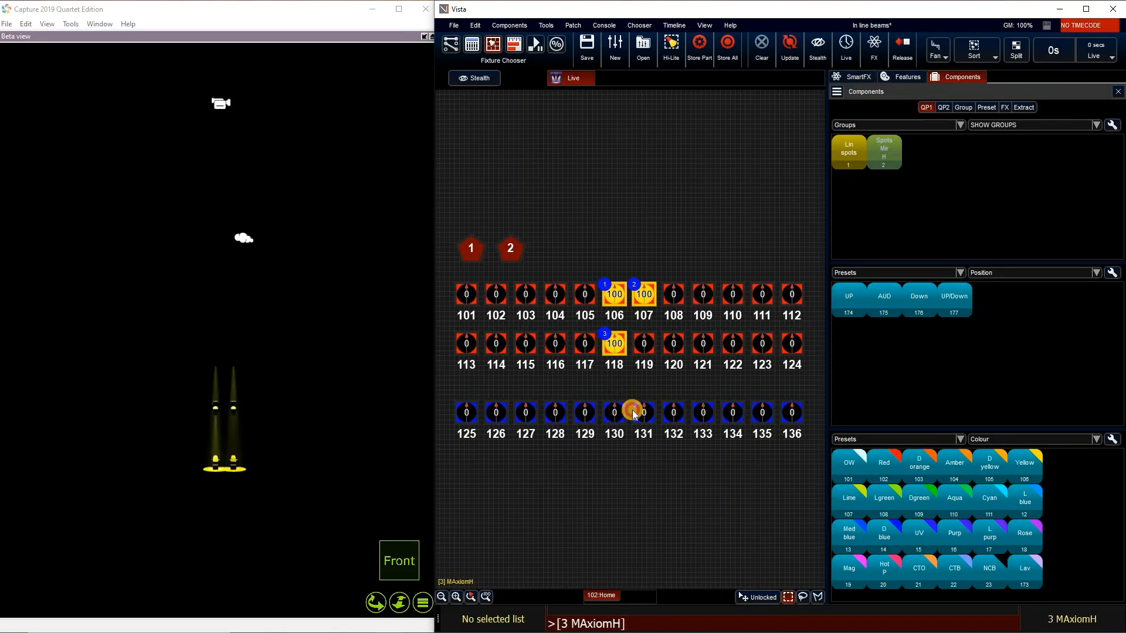
left_click(642, 344)
left_click(615, 413)
left_click(644, 412)
Step: Add the second pair out from the centre in each row, in the order 105, 108, 117, 120, 129, 132
left_click(584, 294)
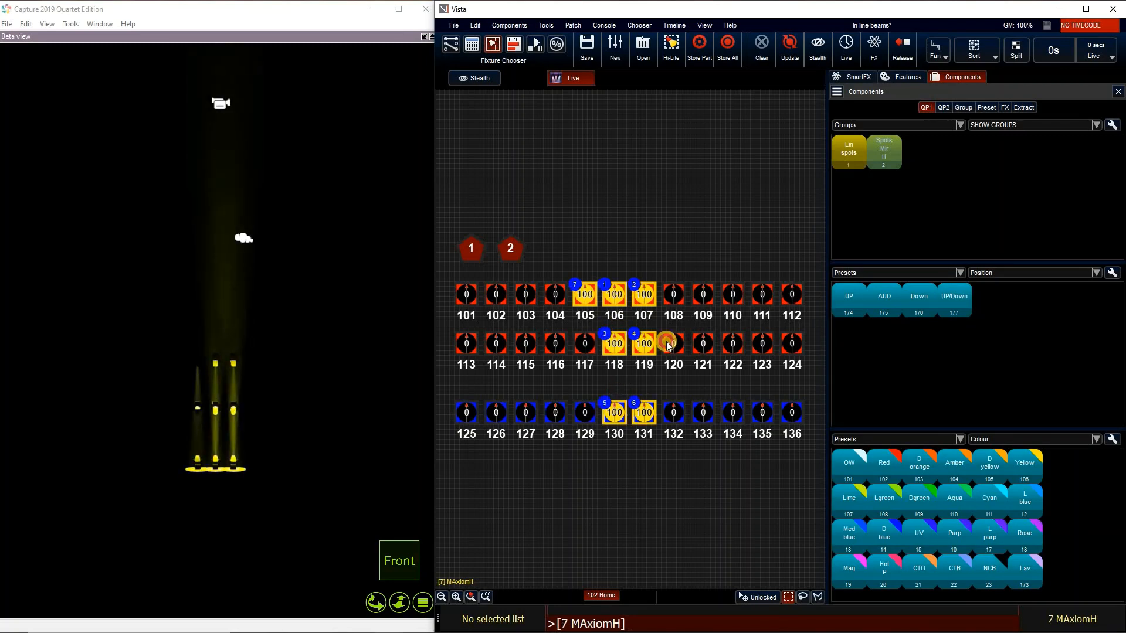
left_click(674, 294)
left_click(585, 343)
left_click(674, 343)
left_click(585, 413)
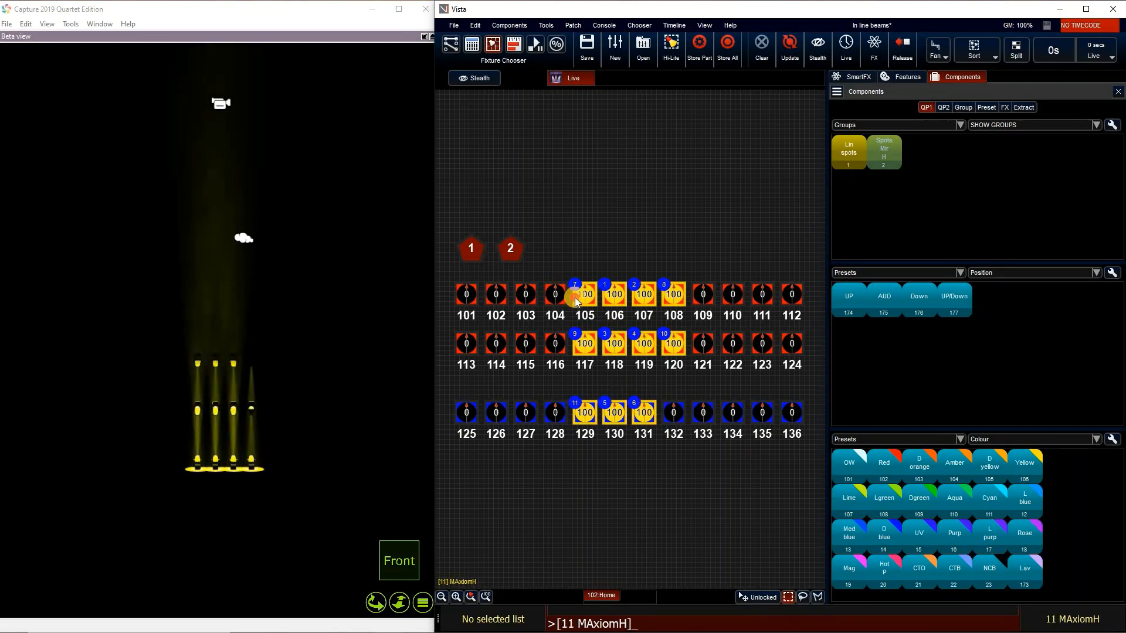
left_click(674, 413)
Step: Add the third pair out from the centre in each row, in the order 104, 109, 116, 121, 128, 133
left_click(704, 296)
left_click(555, 344)
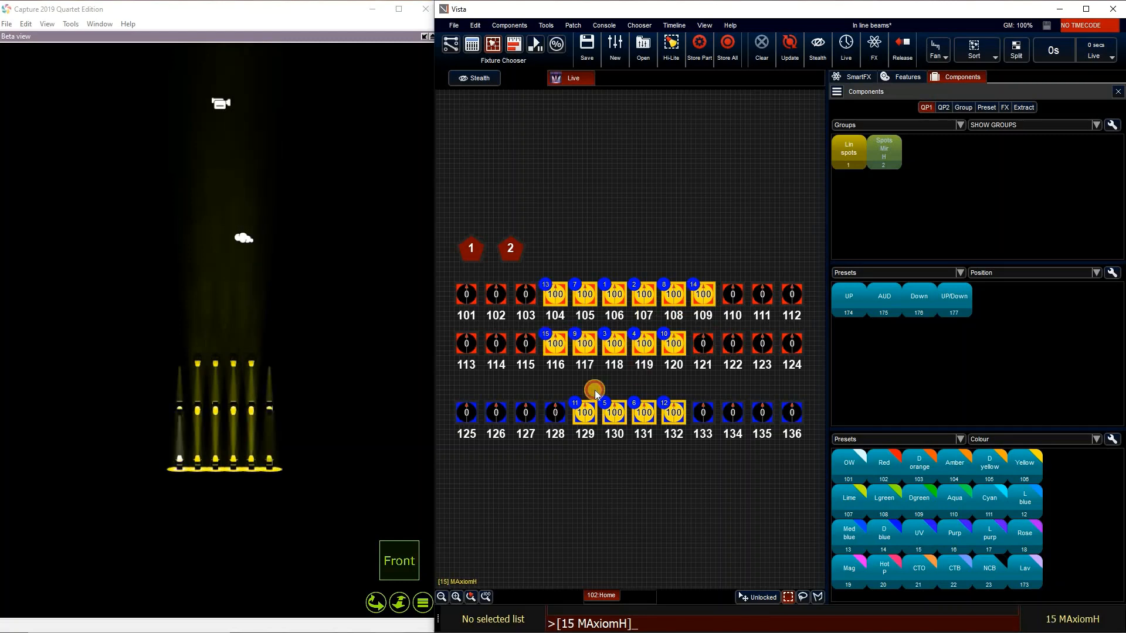
left_click(703, 344)
left_click(556, 412)
left_click(703, 413)
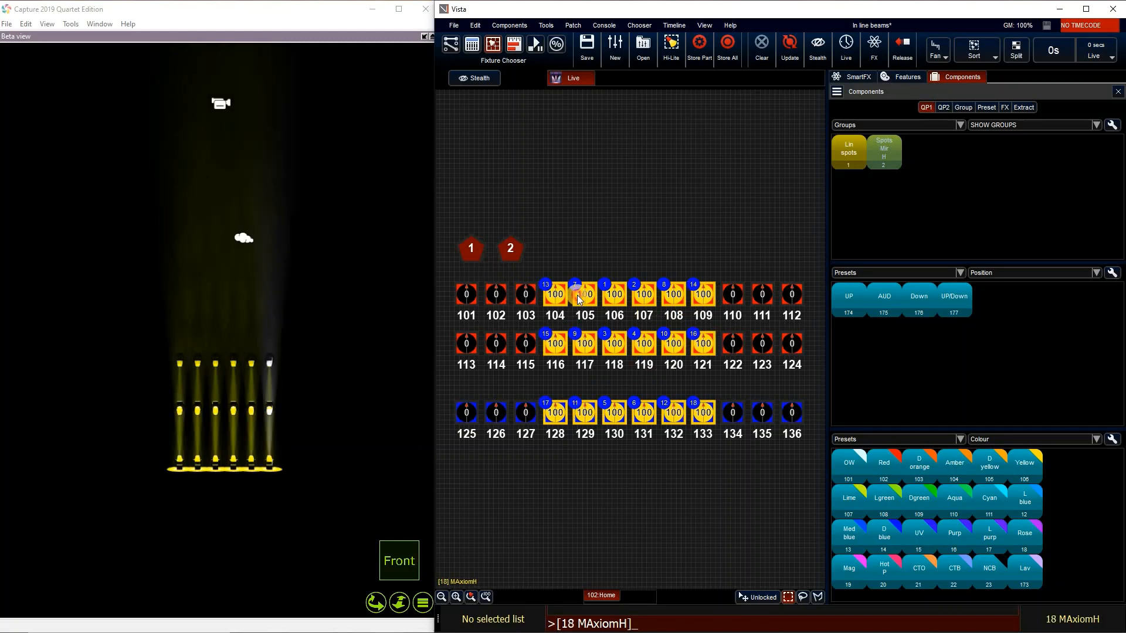
Step: Add the fourth pair out from the centre in each row, in the order 103, 110, 115, 122, 127, 134
left_click(526, 294)
left_click(733, 294)
left_click(526, 343)
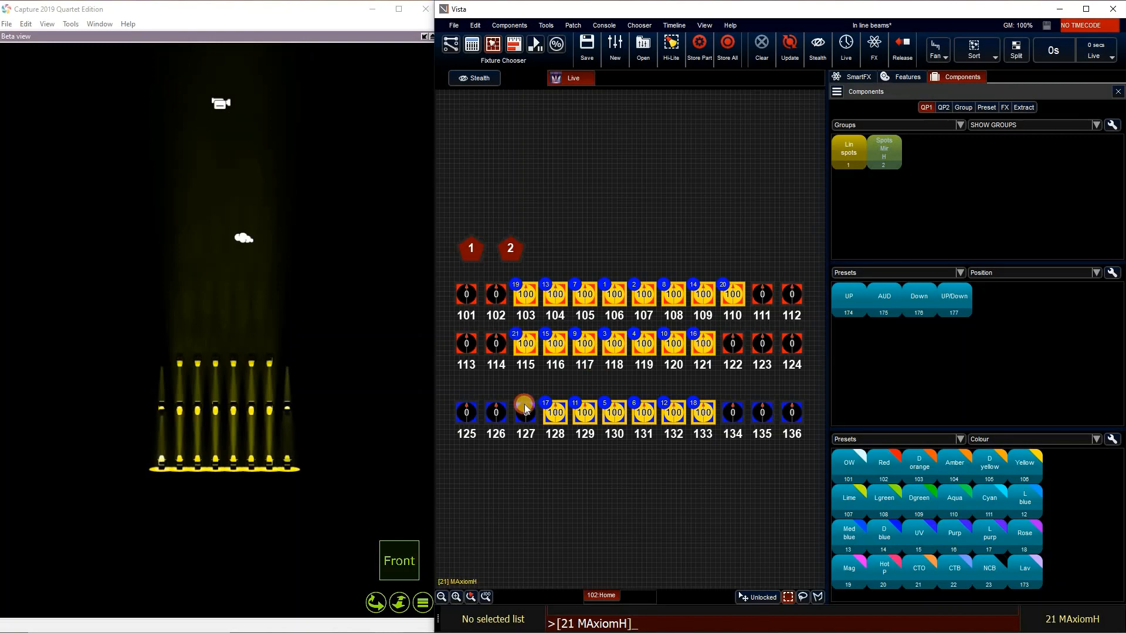
left_click(733, 344)
left_click(526, 412)
left_click(733, 412)
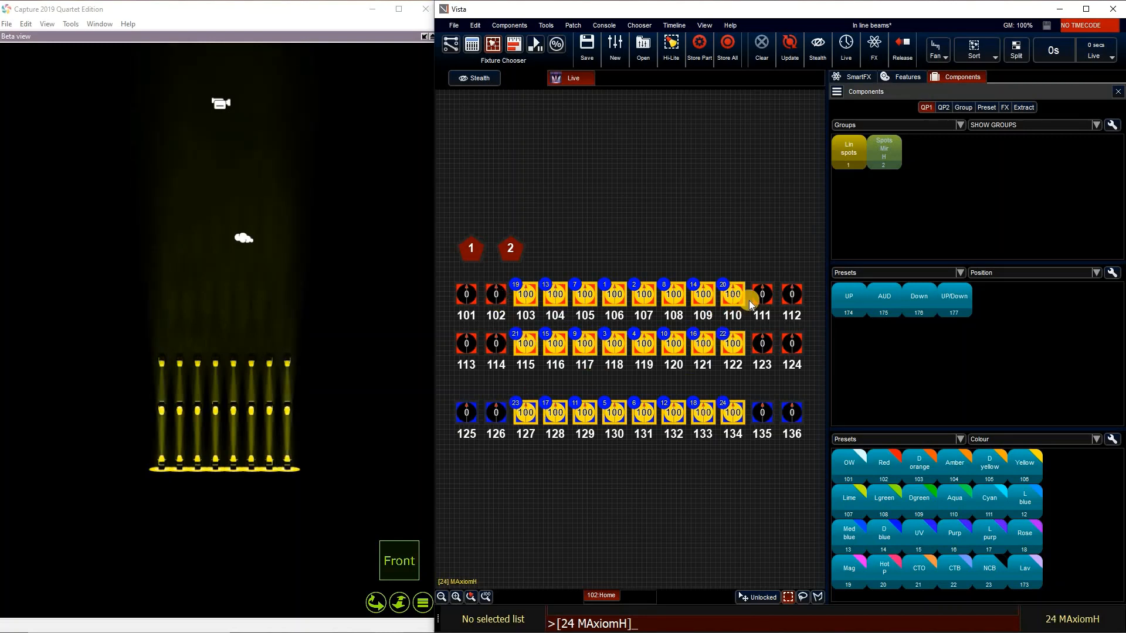
Step: Add the fifth pair out from the centre in each row, in the order 102, 111, 114, 123, 126, 135
left_click(496, 295)
left_click(762, 294)
left_click(496, 343)
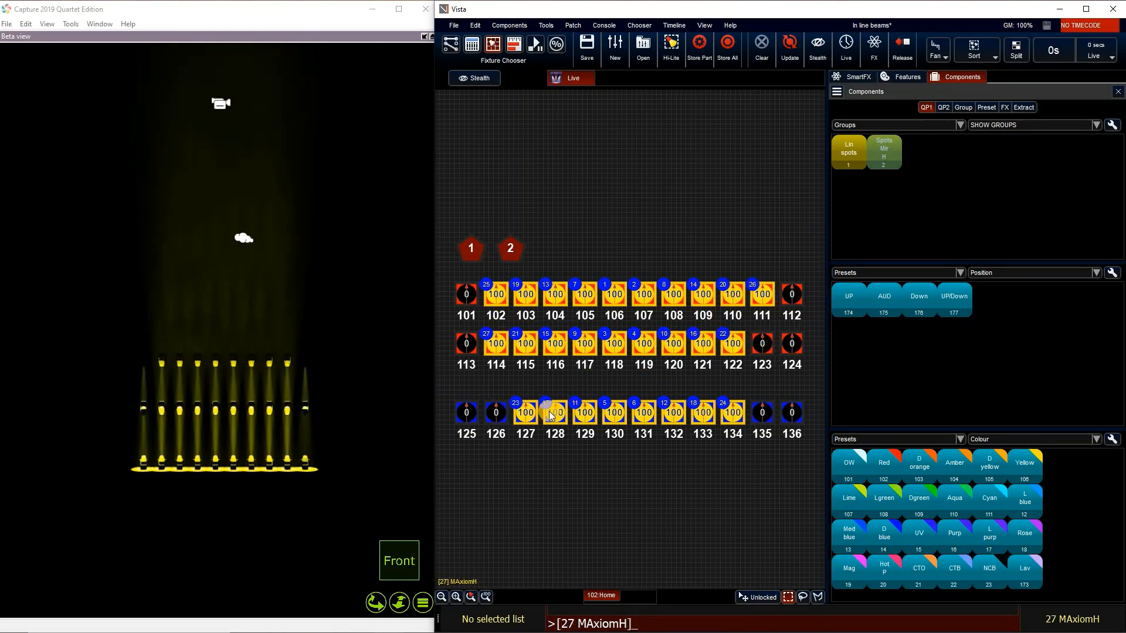
left_click(762, 343)
left_click(501, 418)
left_click(762, 412)
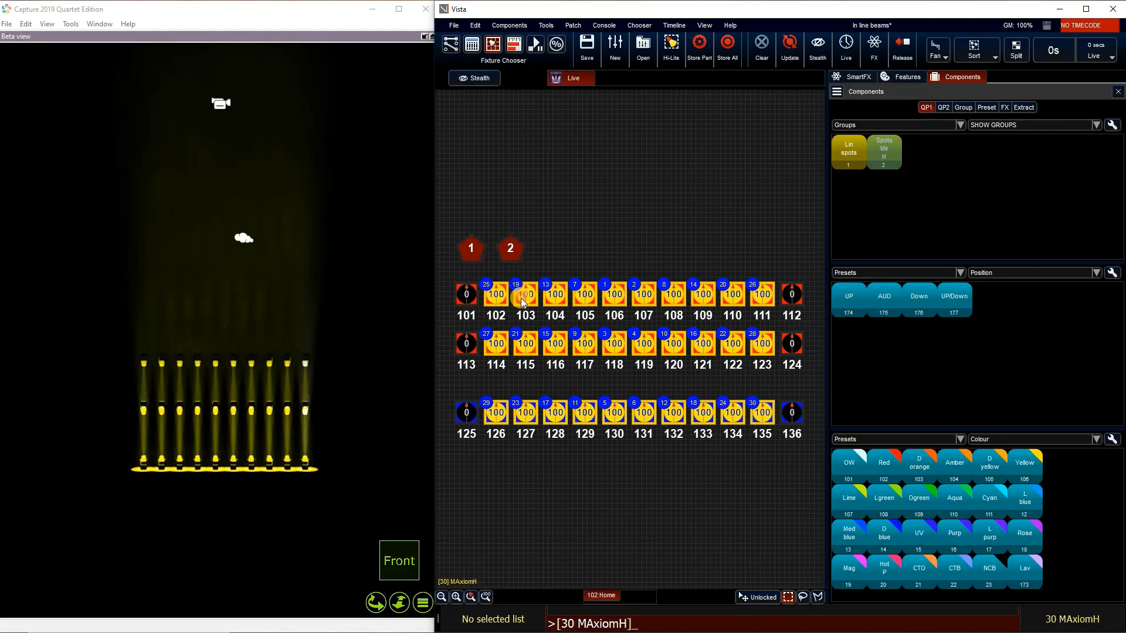
Step: Add the outermost pair of each row, in the order 101, 112, 113, 124, 125, 136
left_click(466, 294)
left_click(791, 294)
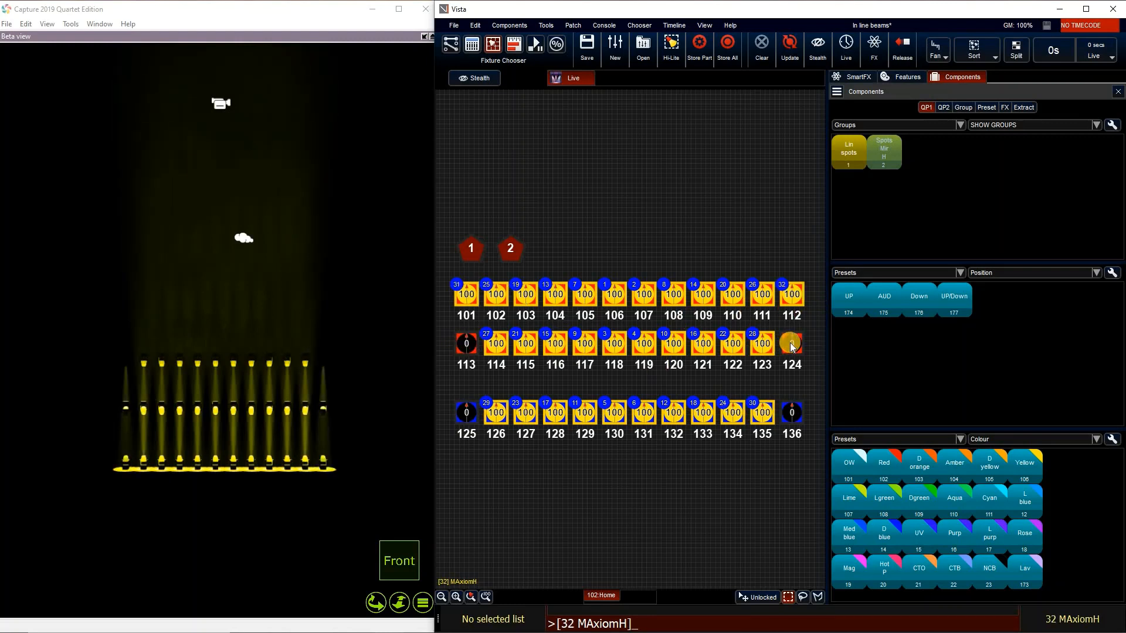
left_click(466, 344)
left_click(792, 343)
left_click(790, 414)
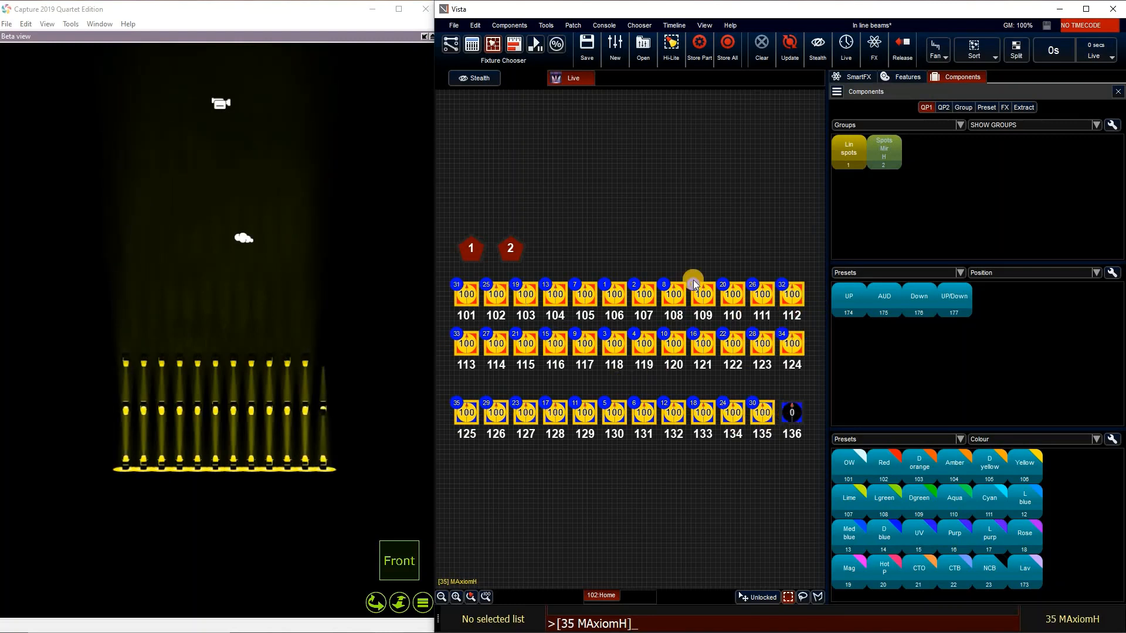
Step: Create a group named Spot Mir V from the current fixture selection
key("shift")
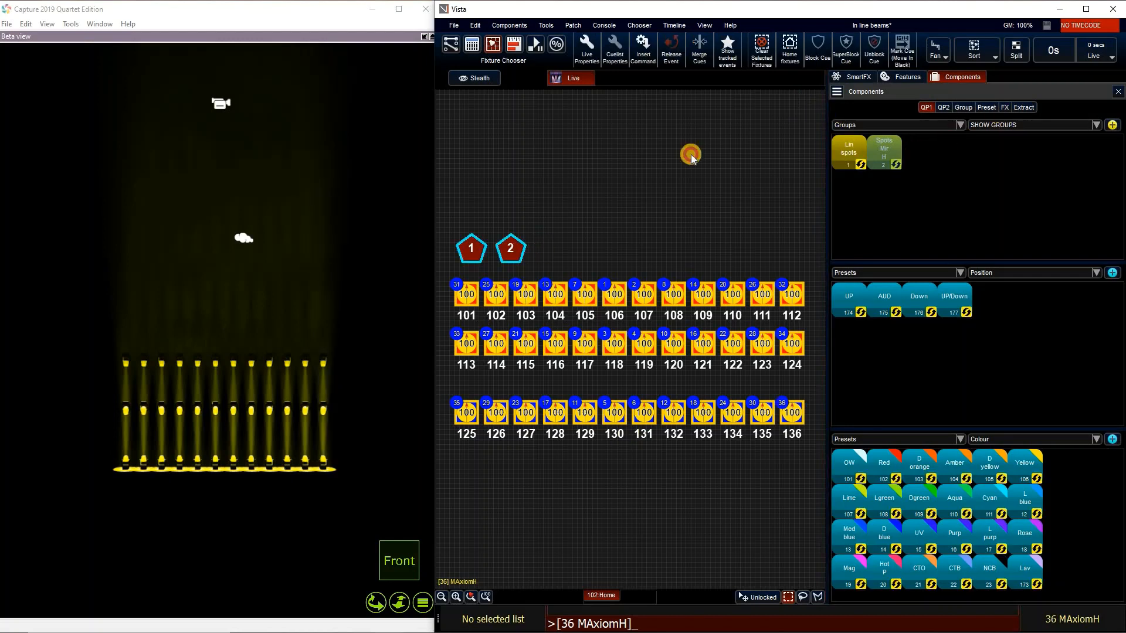
key("ctrl+g")
type("Spo")
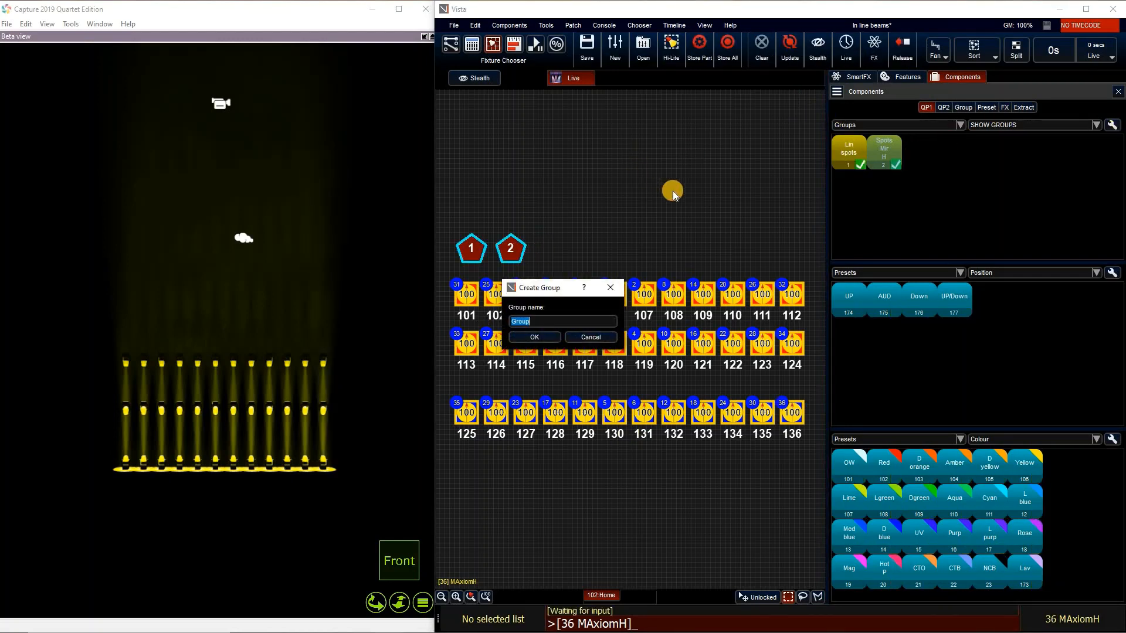
type("t Mir V")
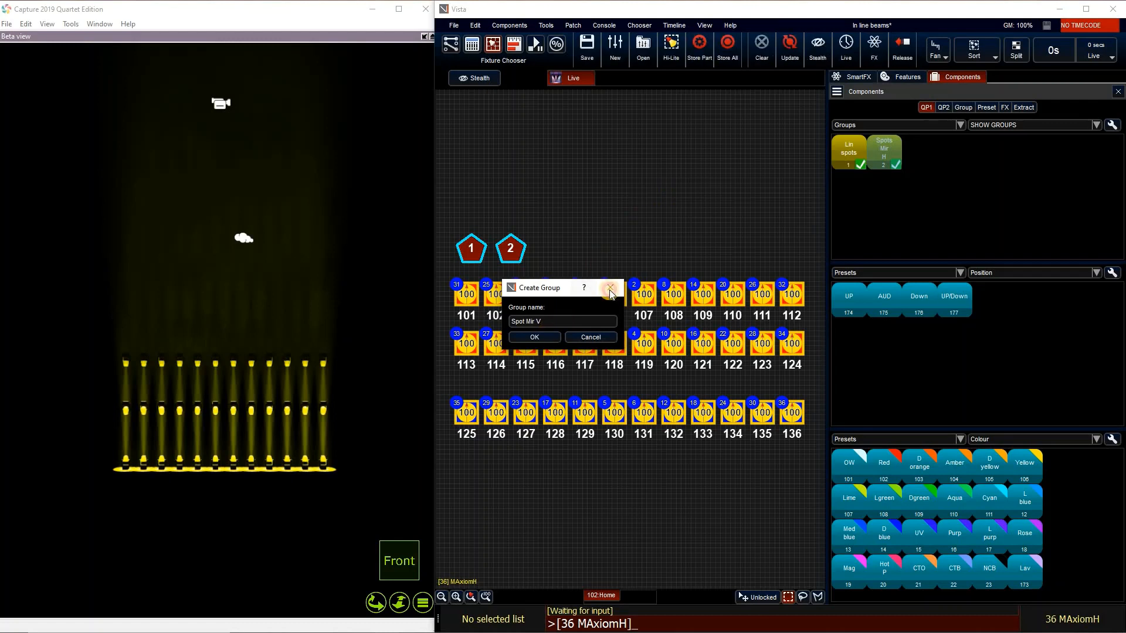
key("Return")
Step: Move the group 3 icon above the fixtures, beside group 2, and align it with the other group icons
left_click(479, 434)
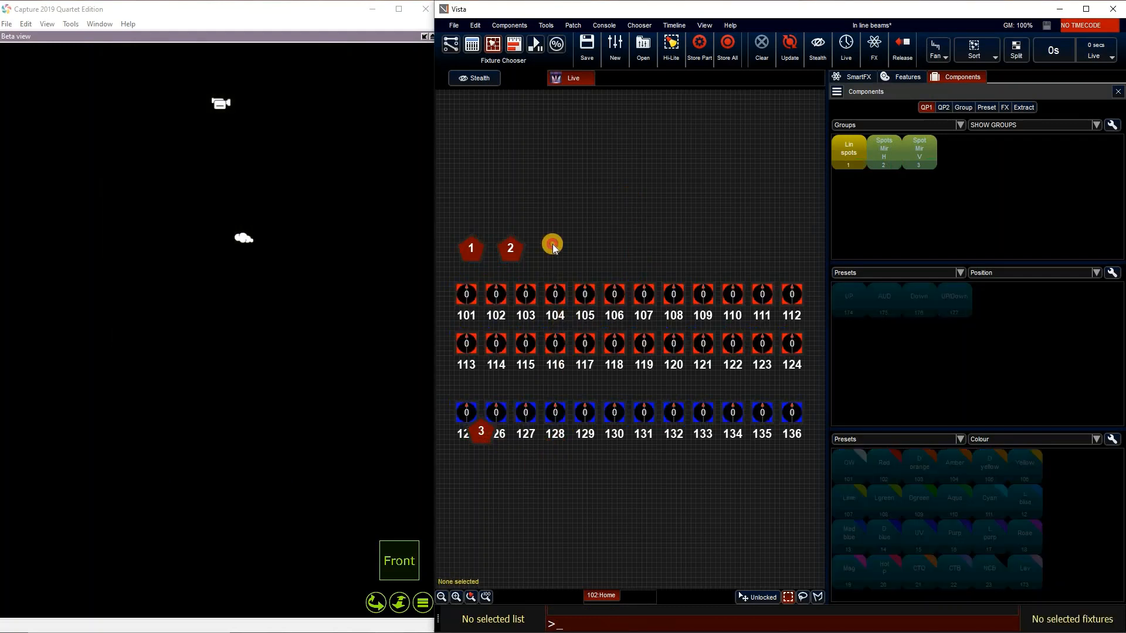
left_click_drag(553, 246, 551, 252)
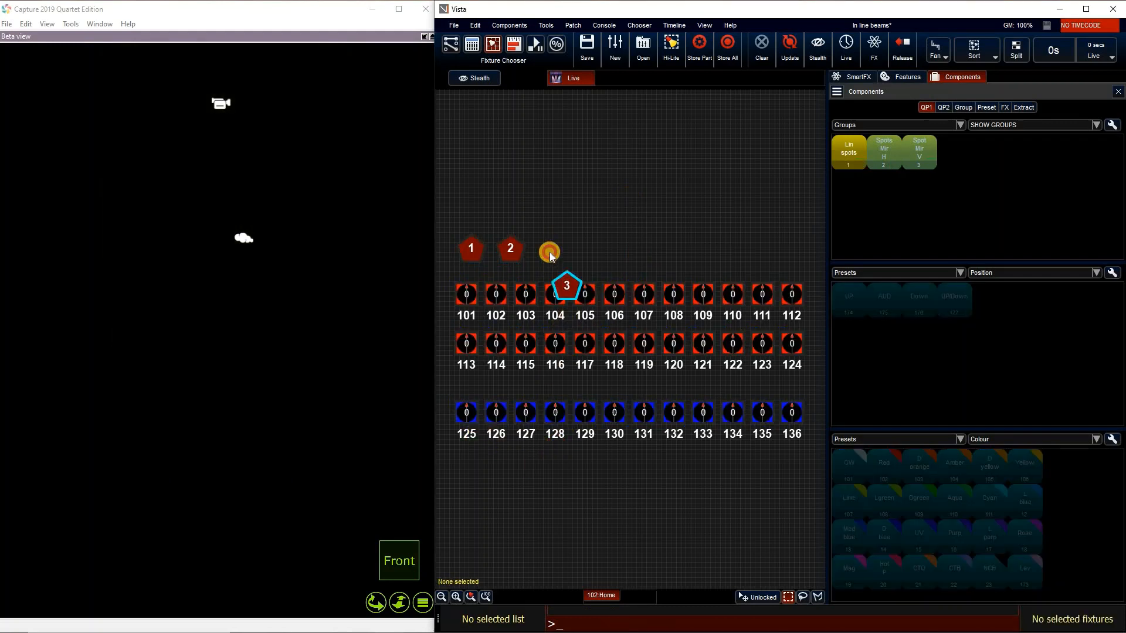
left_click(661, 257)
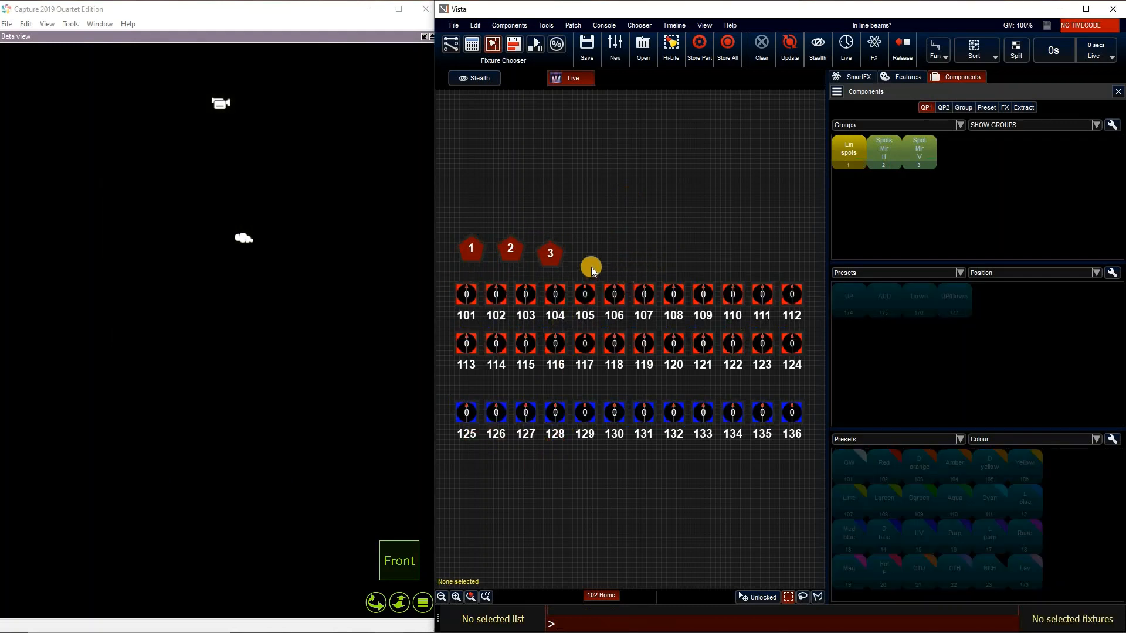
left_click_drag(553, 254, 558, 249)
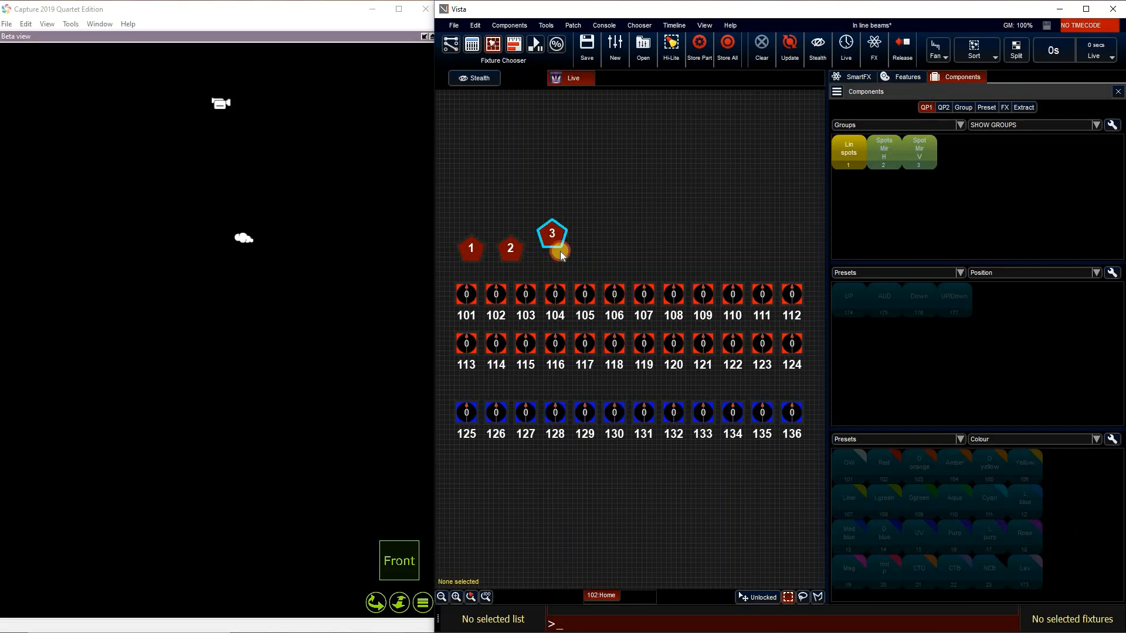
left_click(613, 270)
Step: Select all fixtures in a looping order: 106–101, 113–118, 130–125, 136–131, 119–124, and 112–107
left_click_drag(625, 271, 610, 382)
left_click_drag(467, 418, 464, 418)
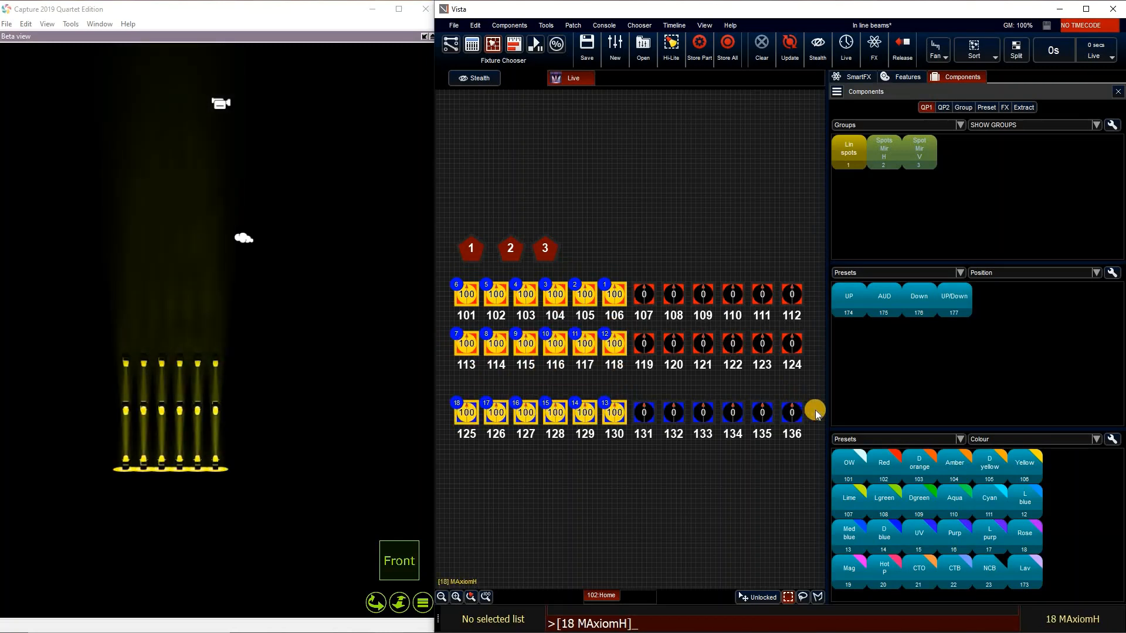
left_click_drag(656, 405, 806, 338)
left_click_drag(813, 300, 638, 298)
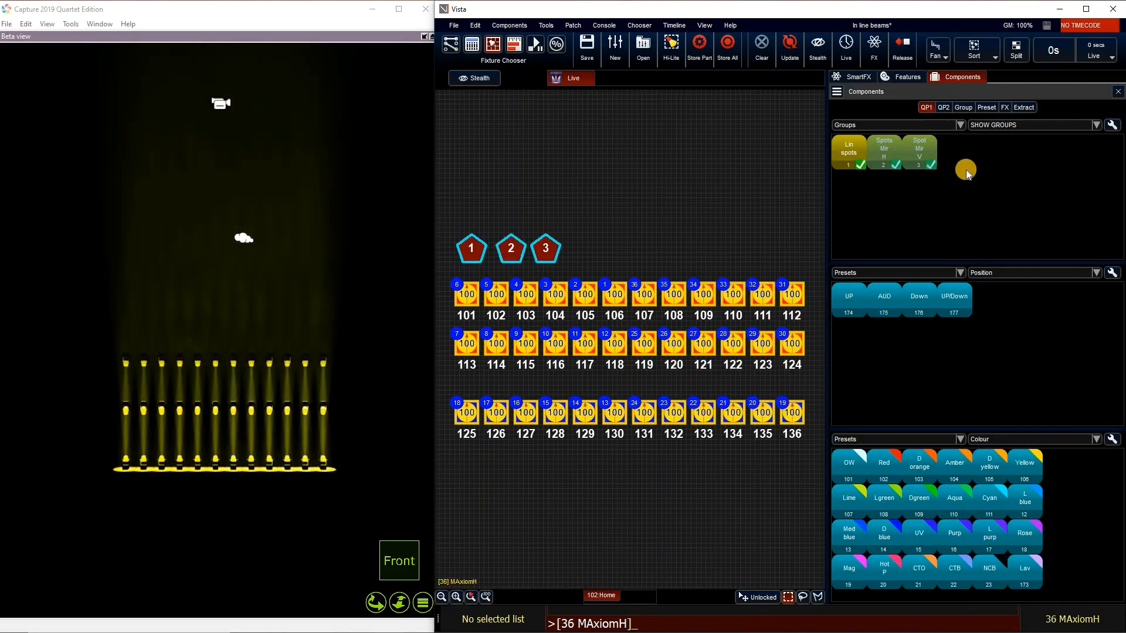
Step: Create a group named SYM Spots from the selection and place its icon beside group 3 in the layout
left_click(986, 234)
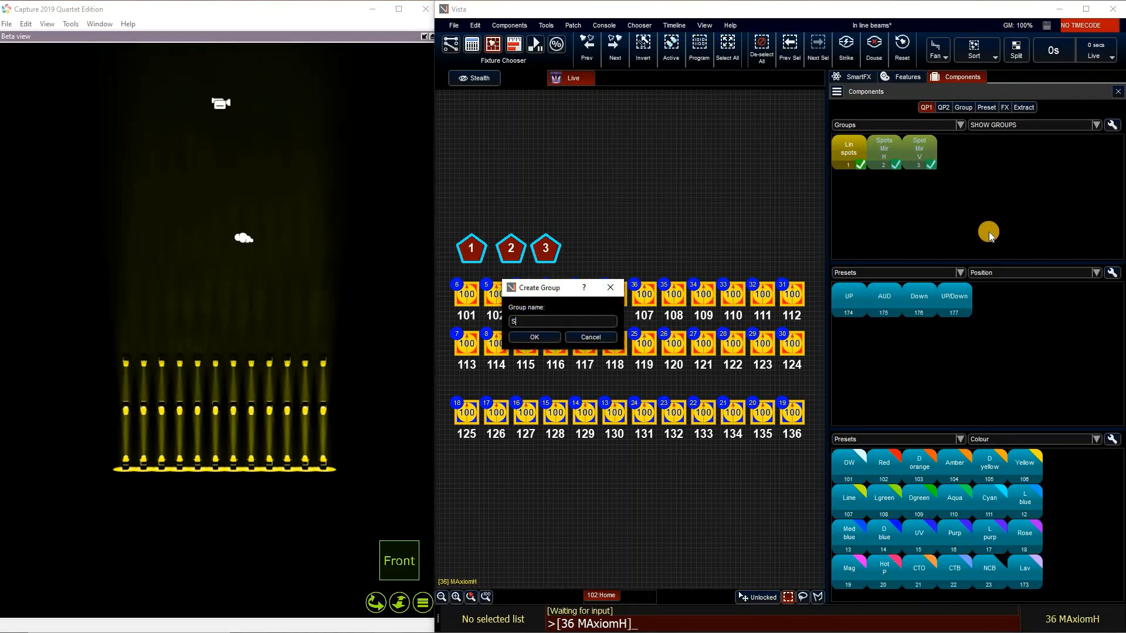
type("SYM Spots")
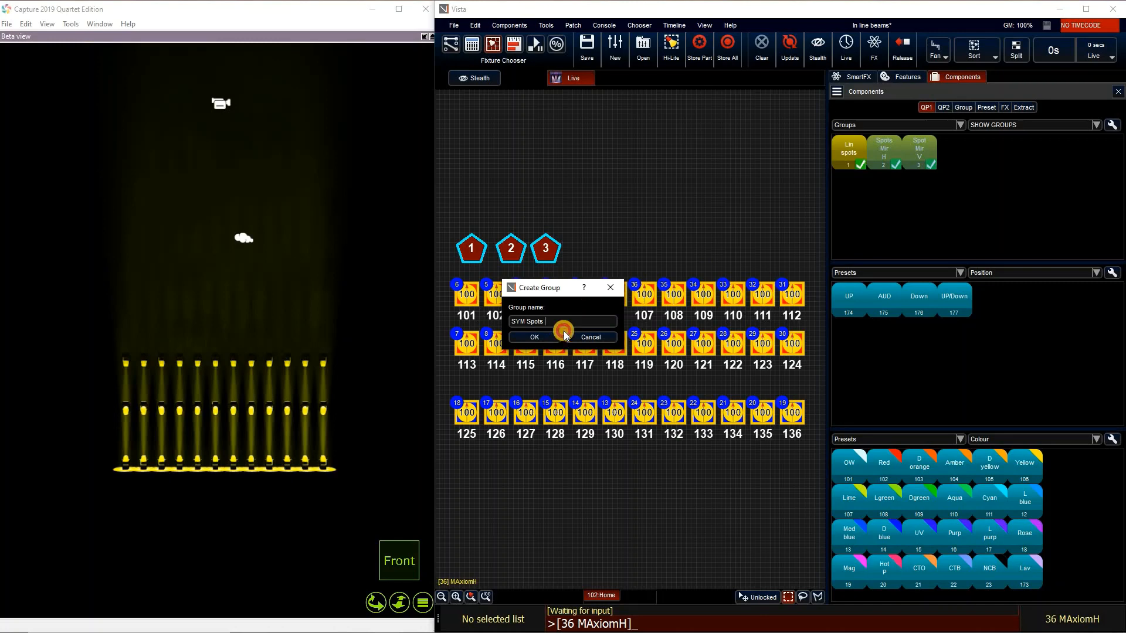
key("Return")
left_click_drag(485, 431, 581, 253)
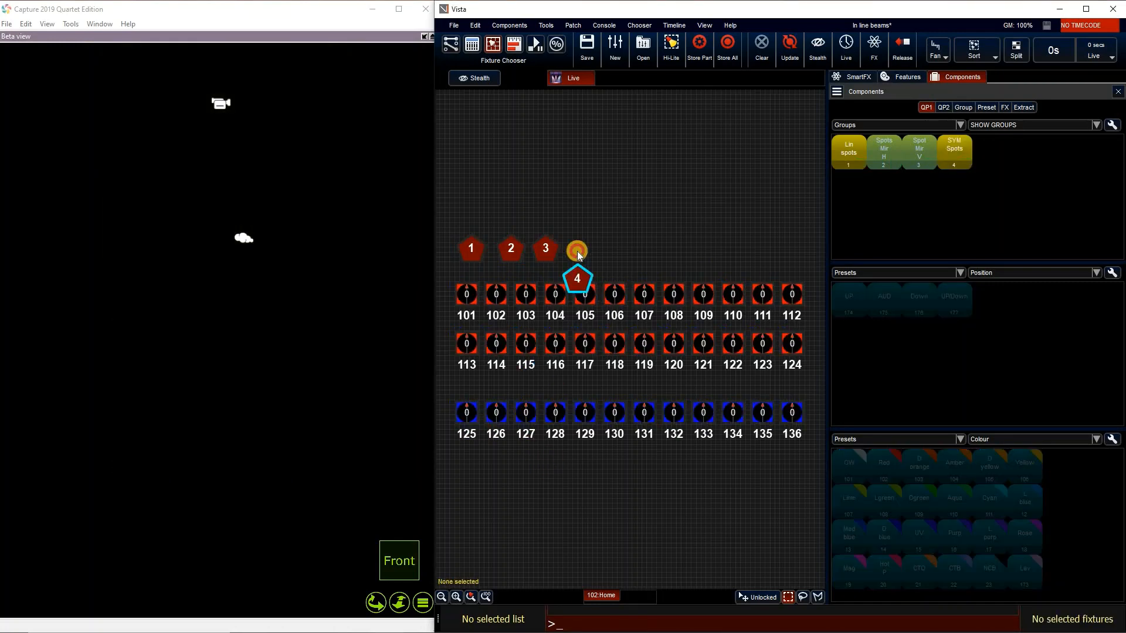
Step: Select the mirrored groups 2 and 3 in turn to compare their fixture selection orders
left_click(558, 243)
left_click(513, 239)
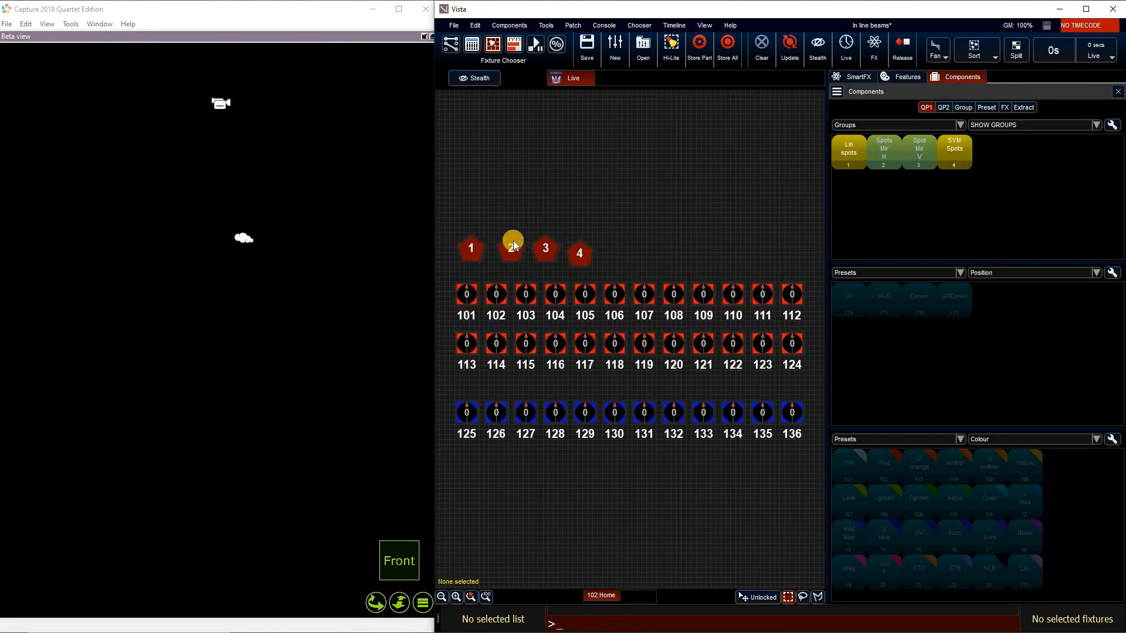
left_click(543, 232)
left_click(543, 225)
left_click(512, 244)
left_click(587, 231)
left_click(544, 241)
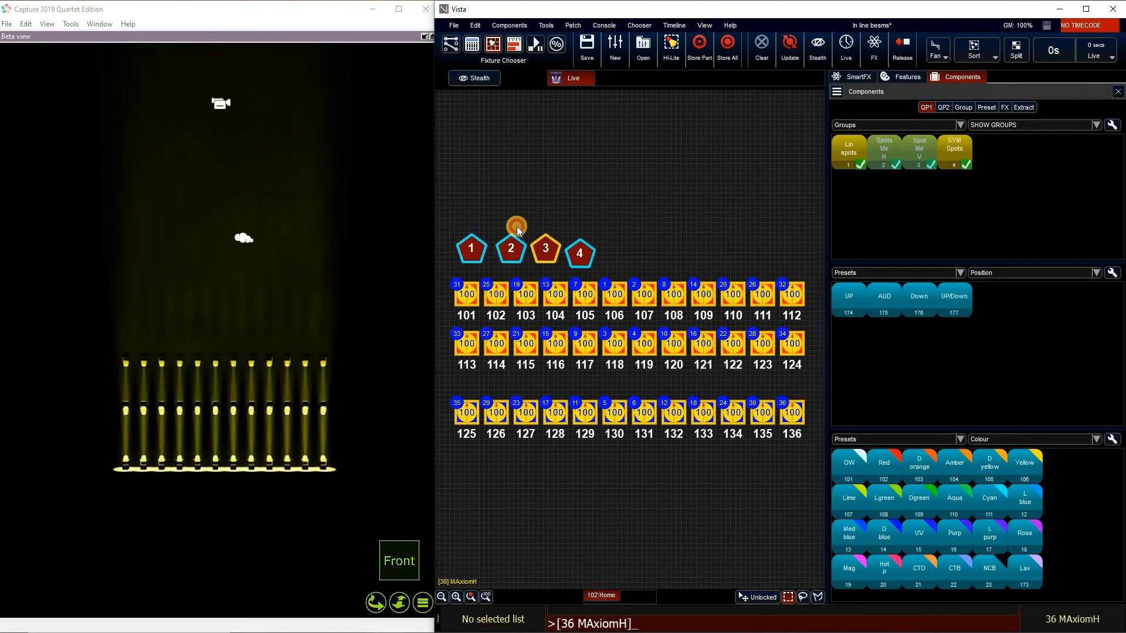
left_click(517, 221)
left_click(546, 244)
left_click(573, 219)
Step: Align the group 4 icon with the row of group icons above the fixtures
left_click(580, 253)
left_click(580, 254)
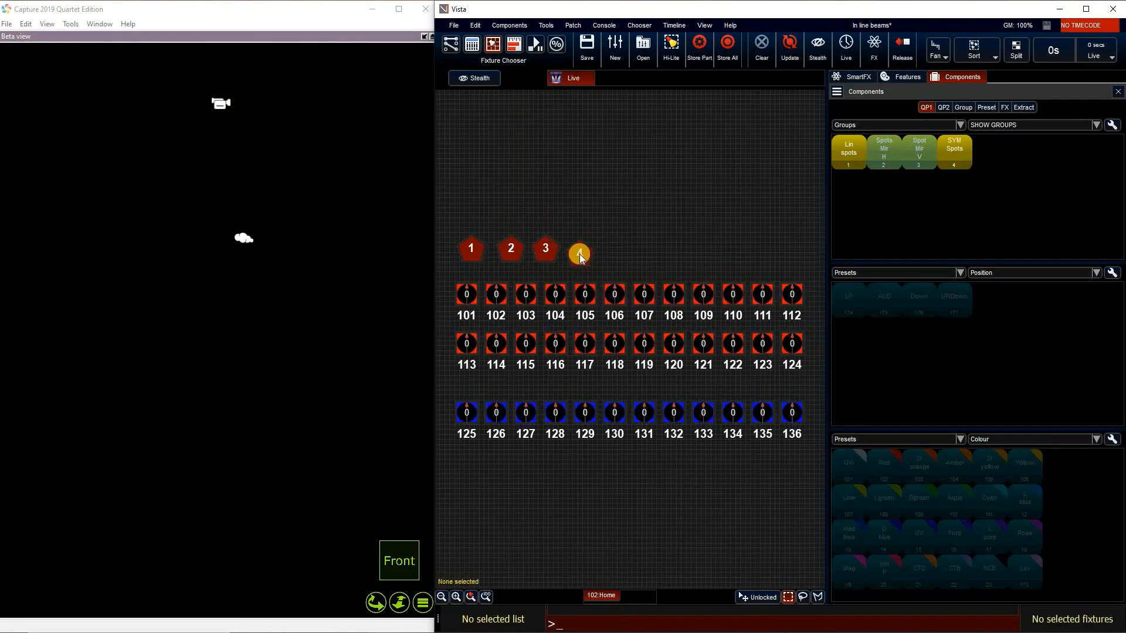
mouse_move(579, 248)
left_mouse_down()
mouse_move(586, 241)
mouse_move(579, 251)
left_mouse_up()
Step: Select the Spots Mir H group and apply the AUD position preset to it
left_click(552, 253)
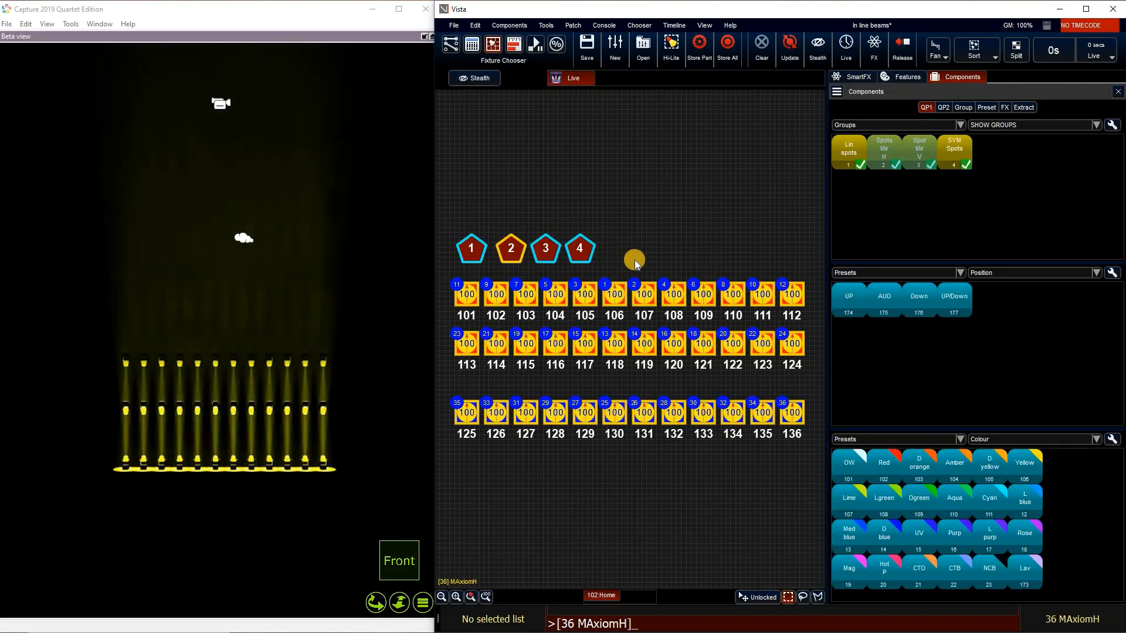
left_click(595, 266)
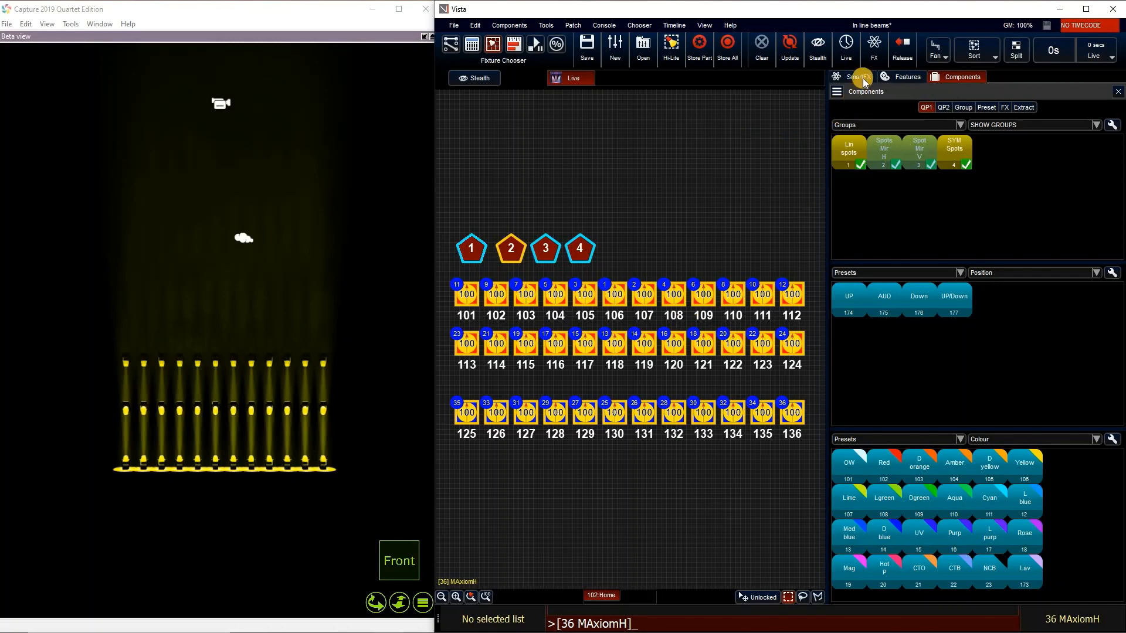
left_click(879, 296)
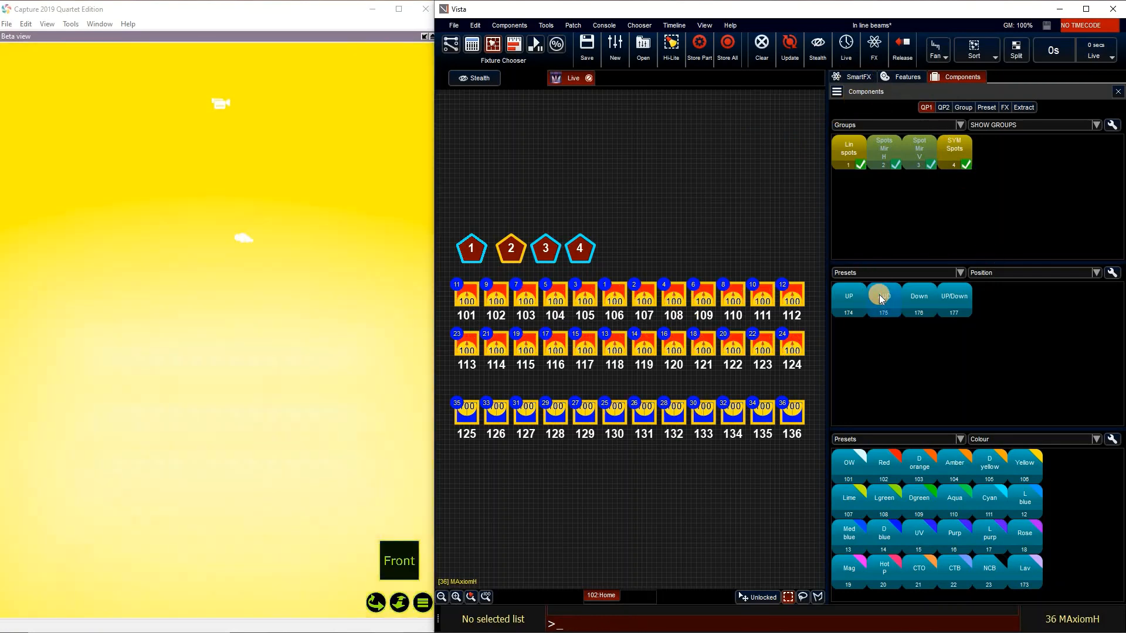
left_click(819, 62)
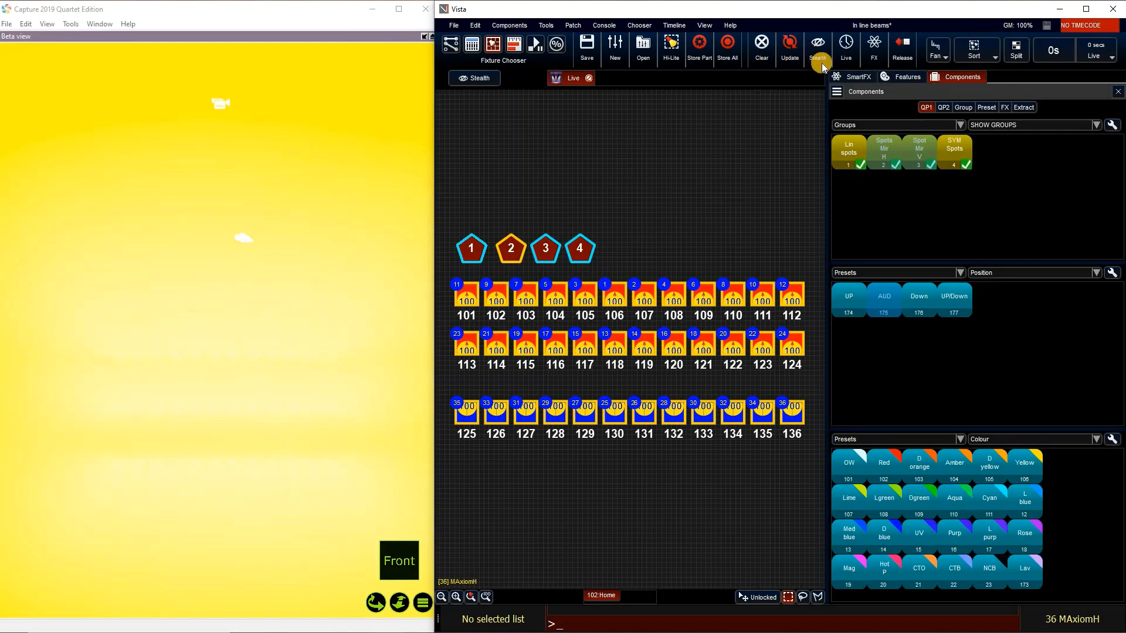
Step: Create a Wave Effect with the Position feature type on the selected fixtures
left_click(859, 77)
left_click(885, 229)
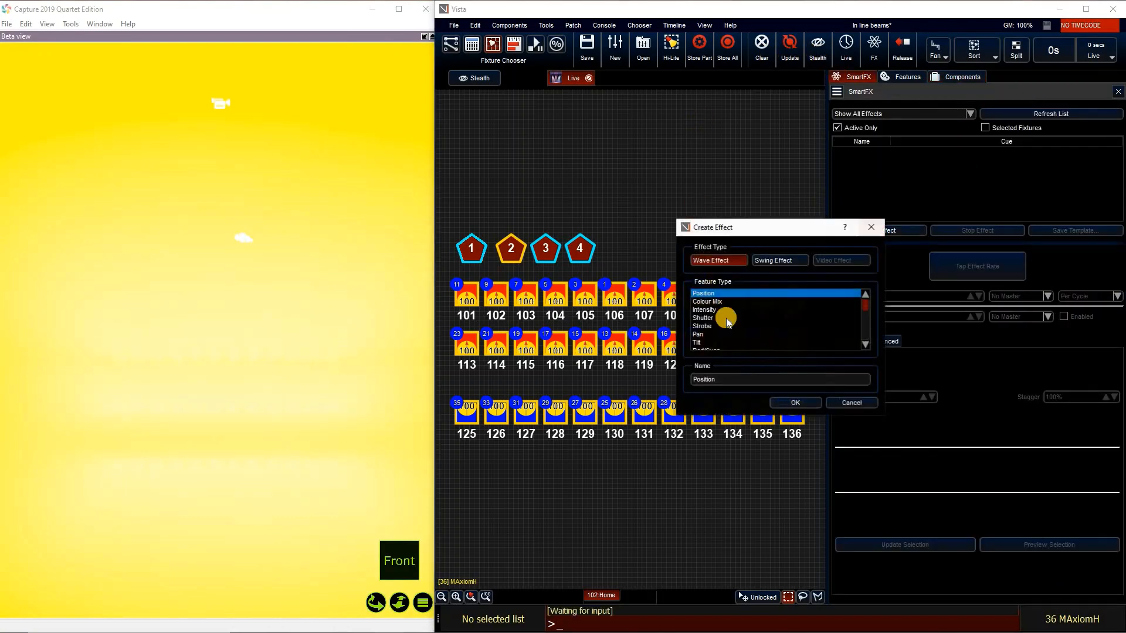
left_click(797, 402)
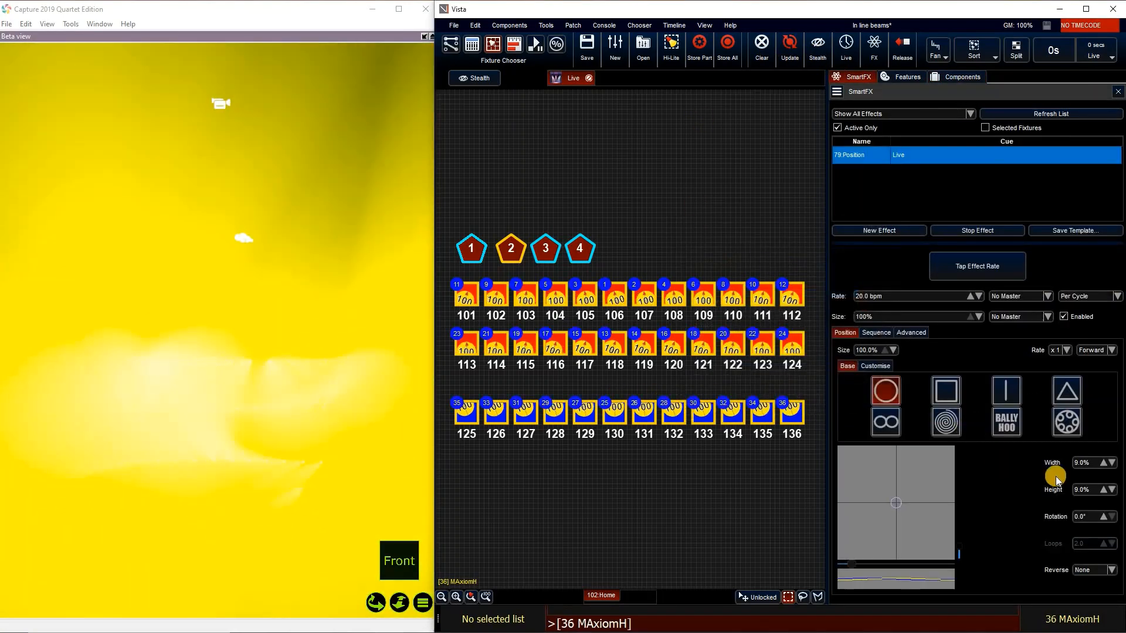
Step: Set the circular position effect's width and height to 25%
left_click(1087, 464)
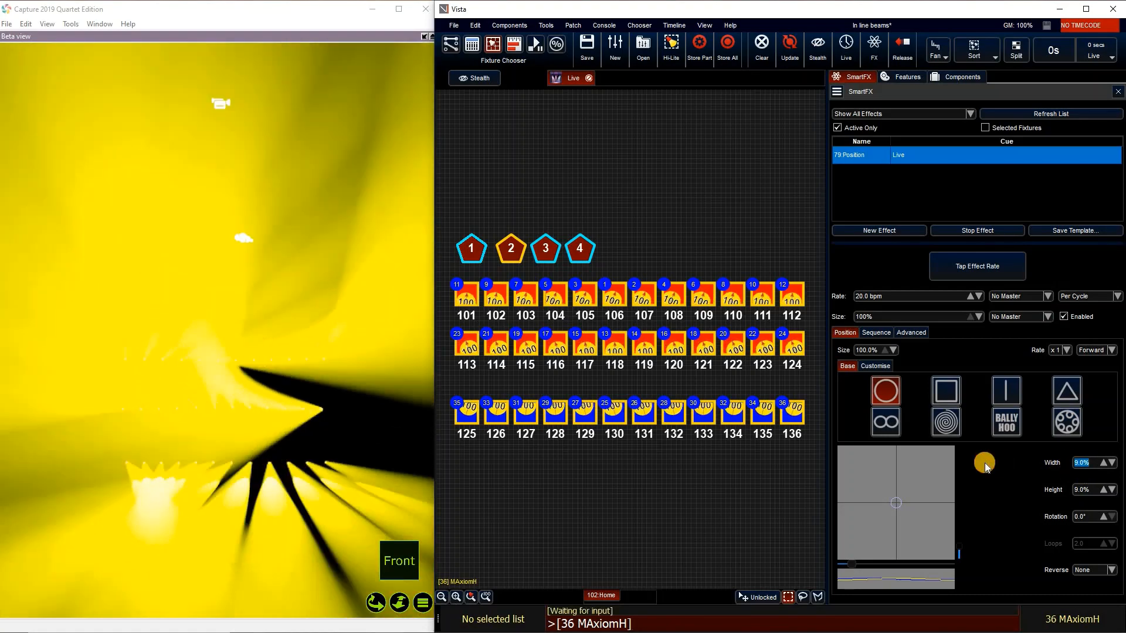
type("25")
key("Return")
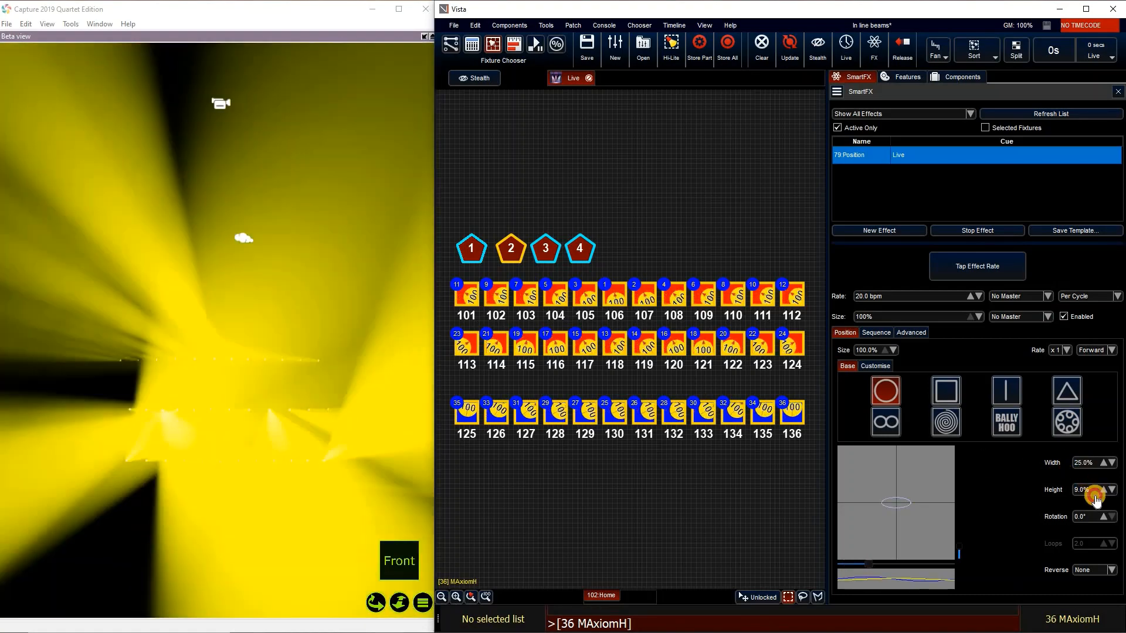
left_click(1092, 492)
type("25")
key("Return")
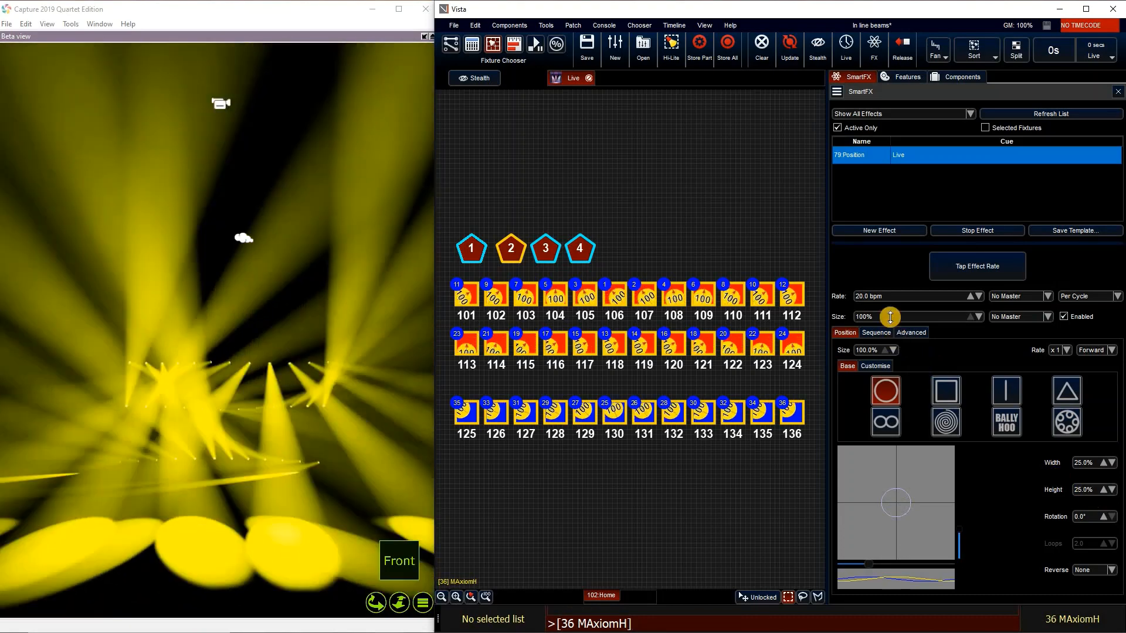
Step: Set the position effect's rate to 12 bpm
left_click(892, 298)
type("12")
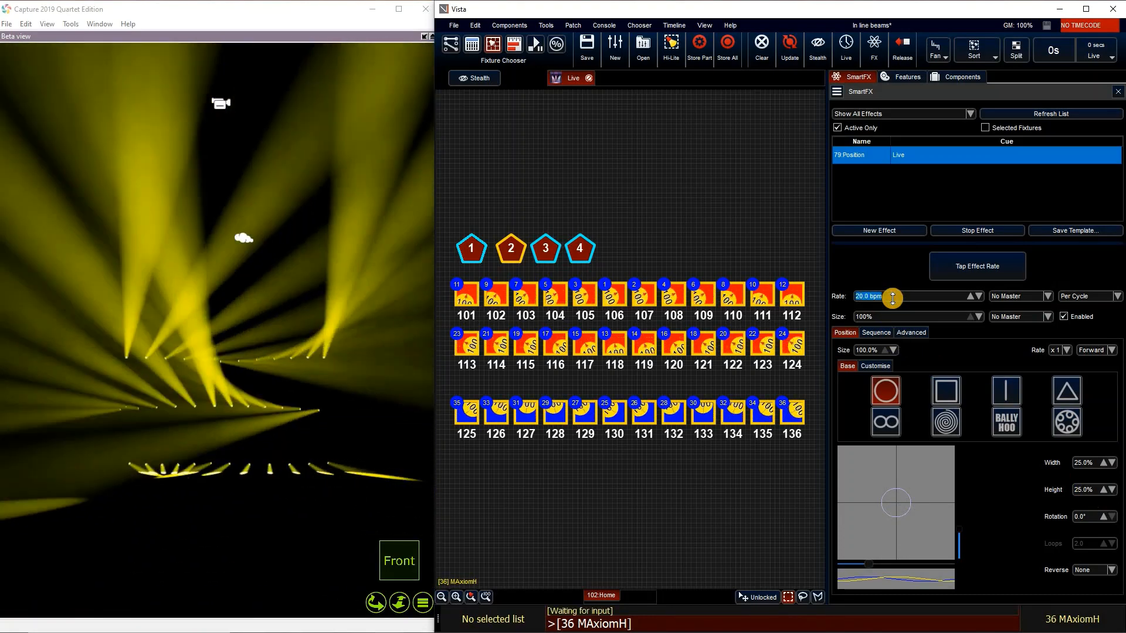
key("Return")
Step: Set the position effect's width and height to 30% and its Reverse option to Odds
left_click(1093, 463)
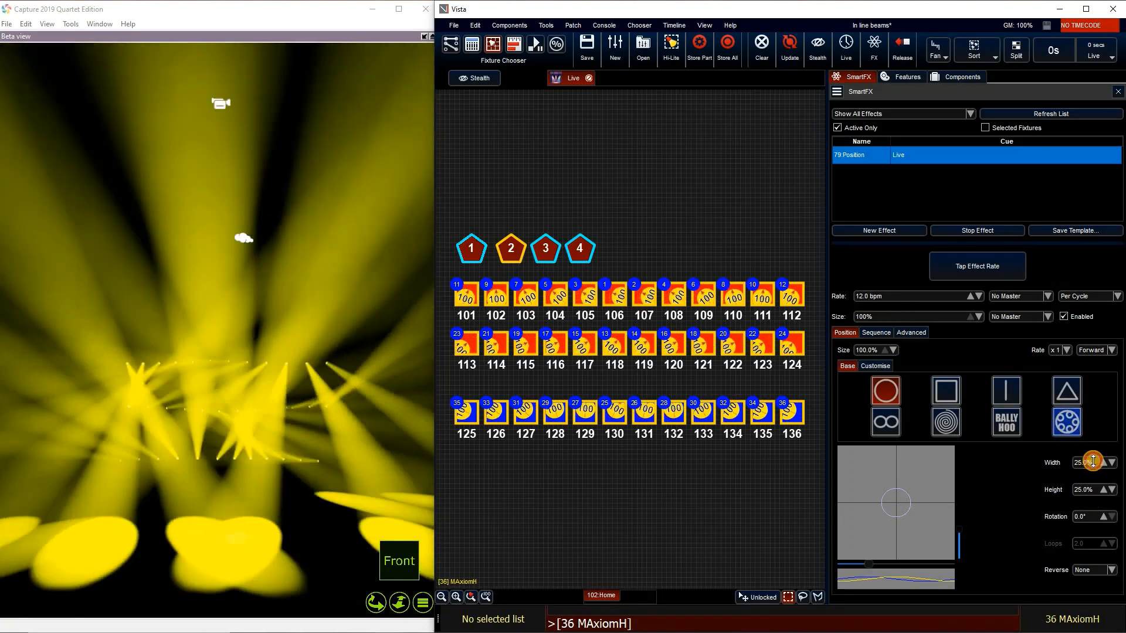
type("30")
key("Return")
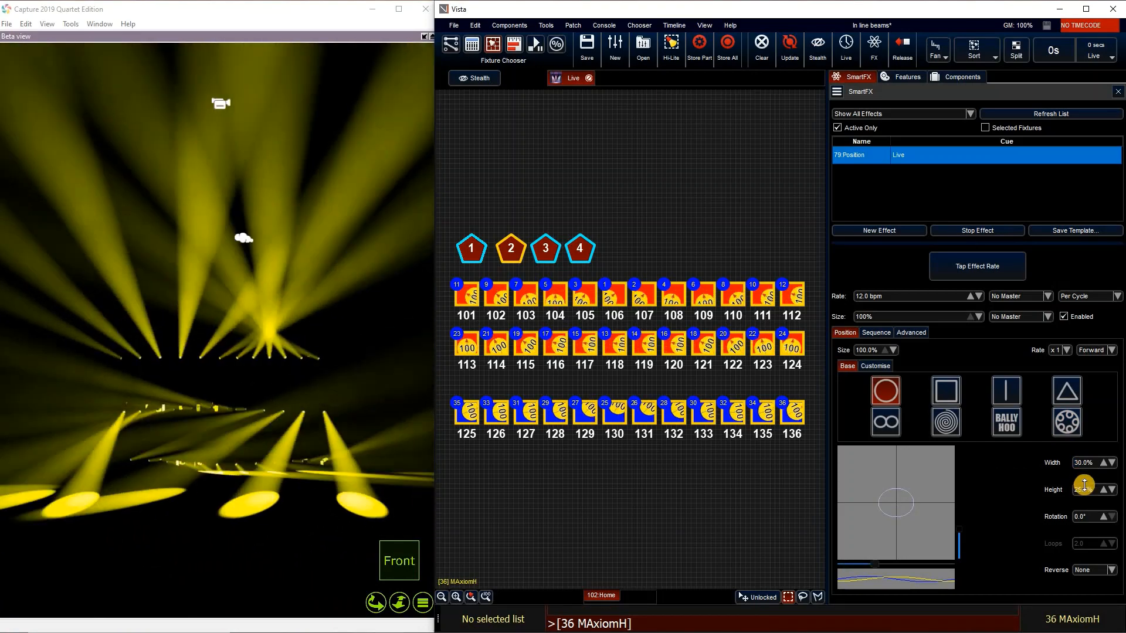
left_click(1086, 490)
type("30")
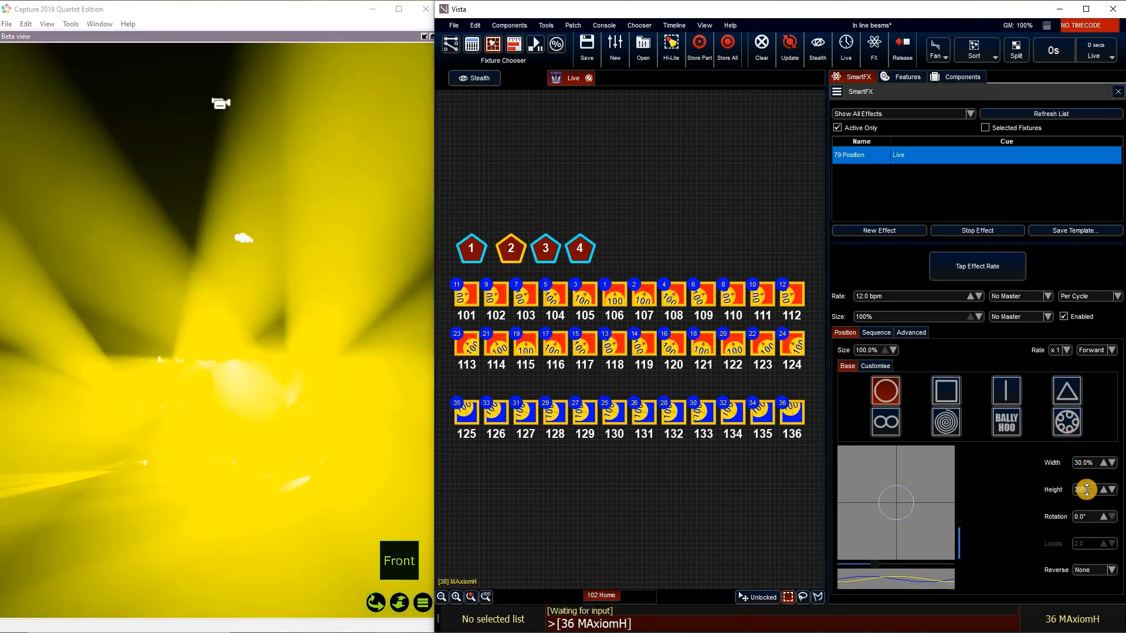
key("Return")
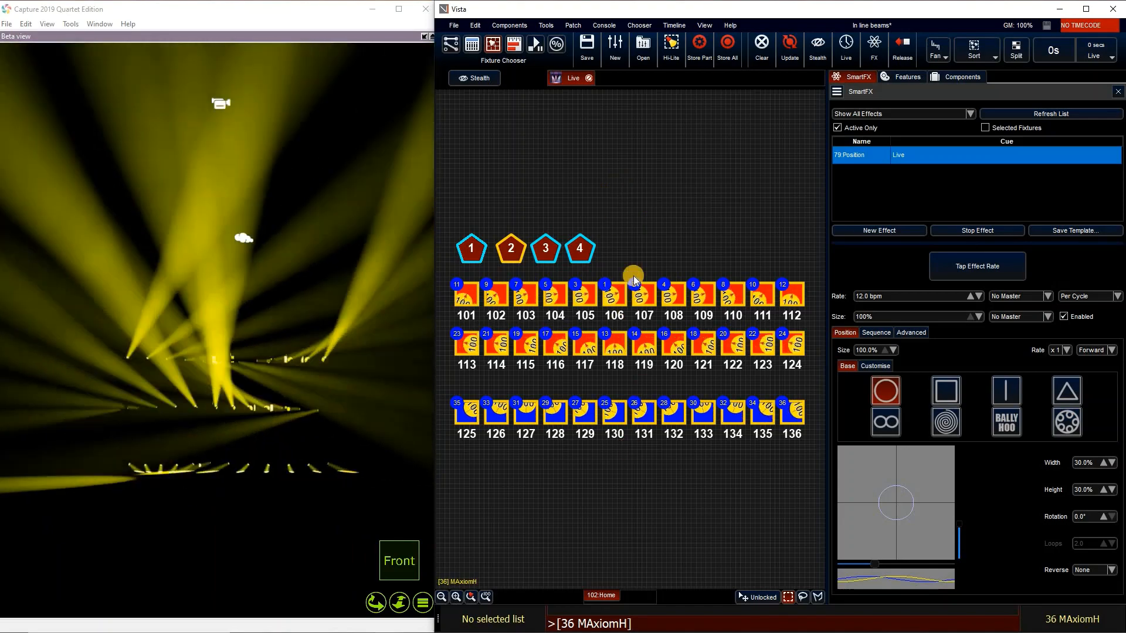
left_click(1093, 573)
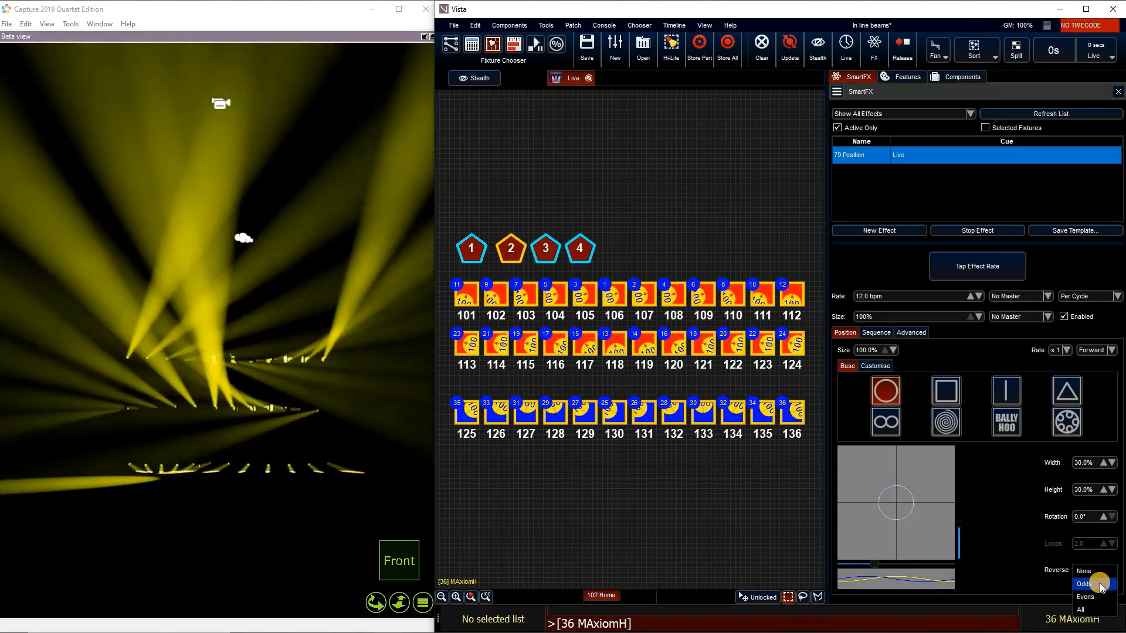
left_click(1085, 585)
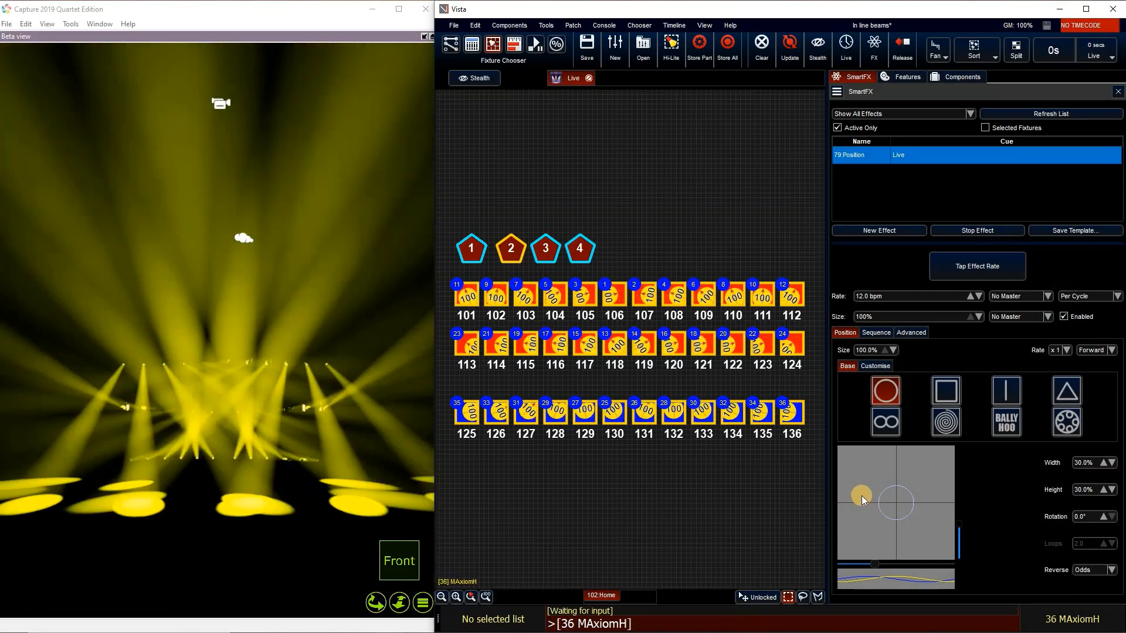
Step: Set the position effect's sequence Blocking to 2 and Repeat to 2
left_click_drag(250, 439, 216, 375)
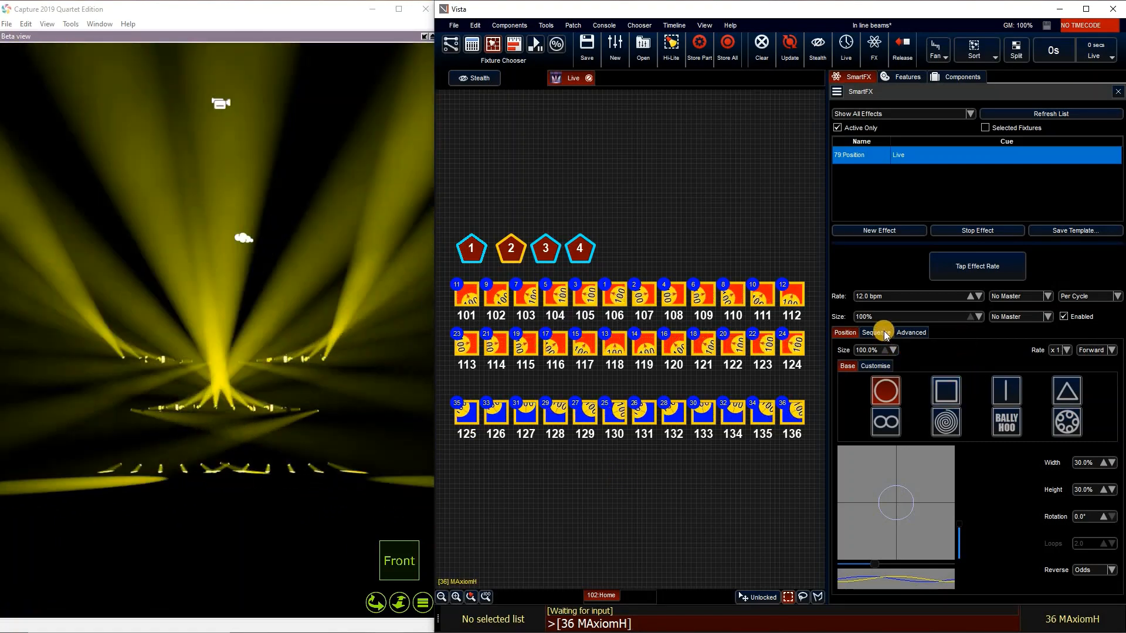
left_click(884, 331)
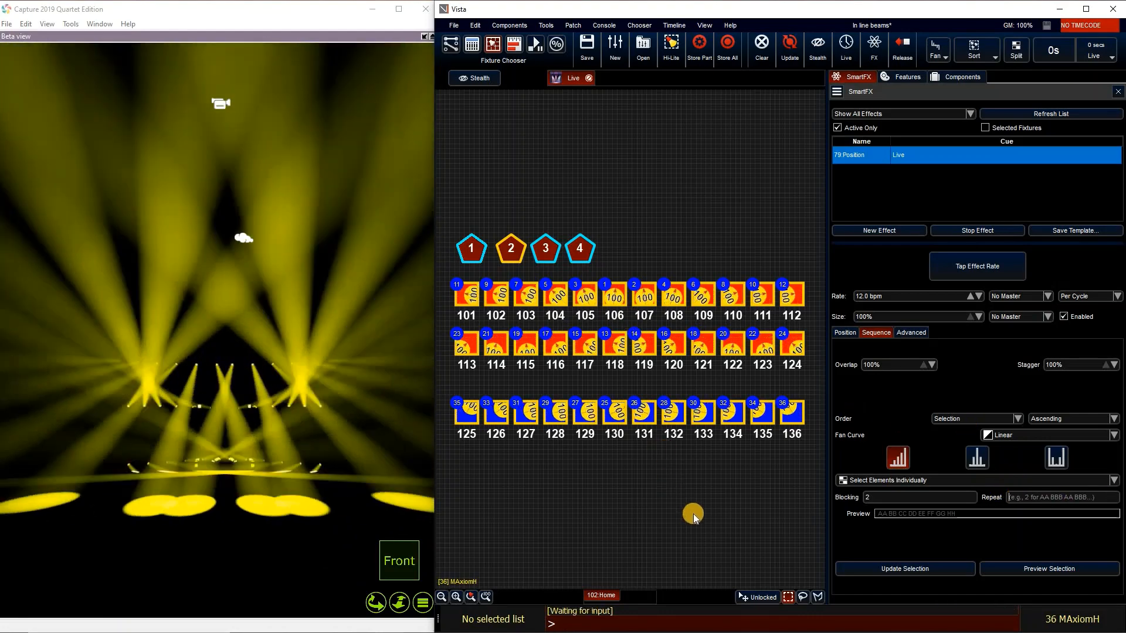
type("2")
key("Return")
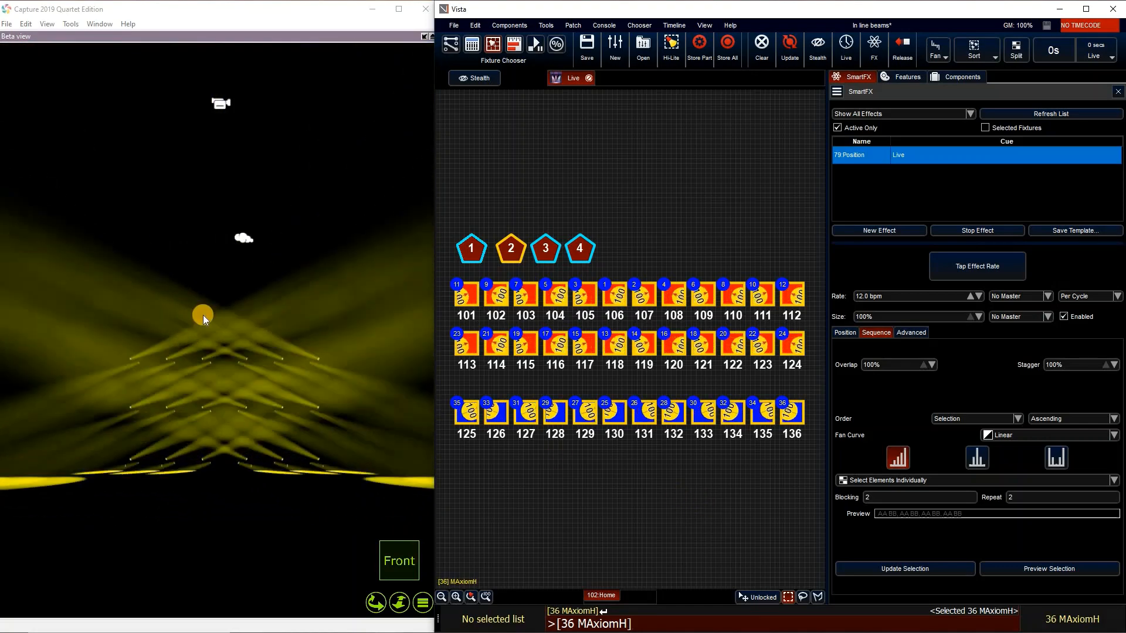
Step: Try sequence Repeat values 3, 4, 5, 6, 7 and 8 on group 2's order, and clear the Repeat value
left_click(1037, 493)
type("3")
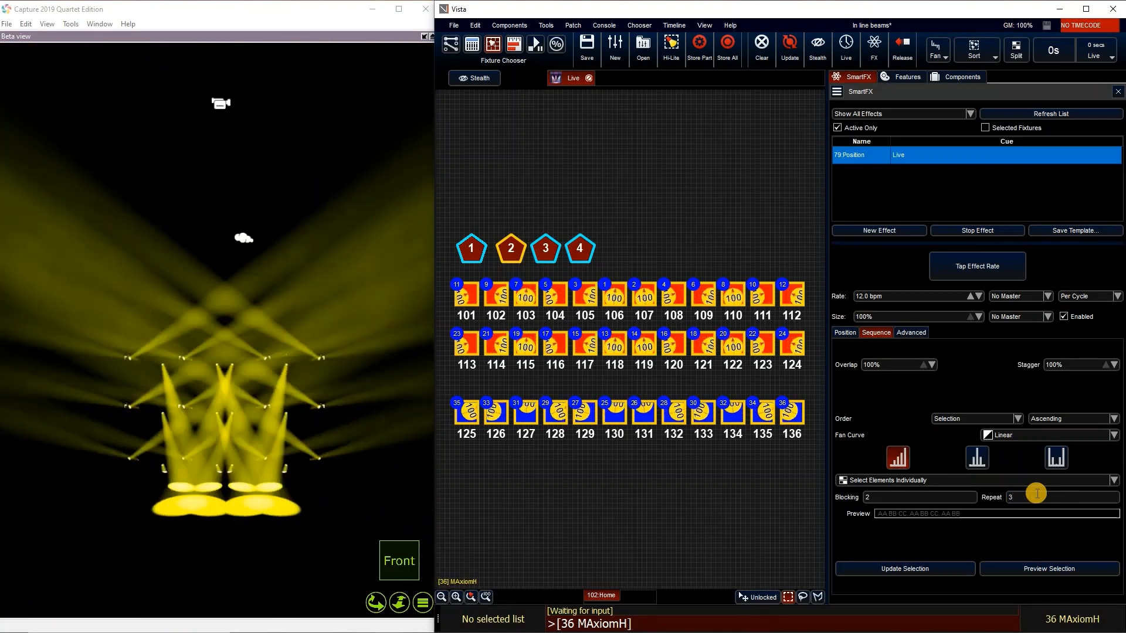
key("BackSpace")
type("4")
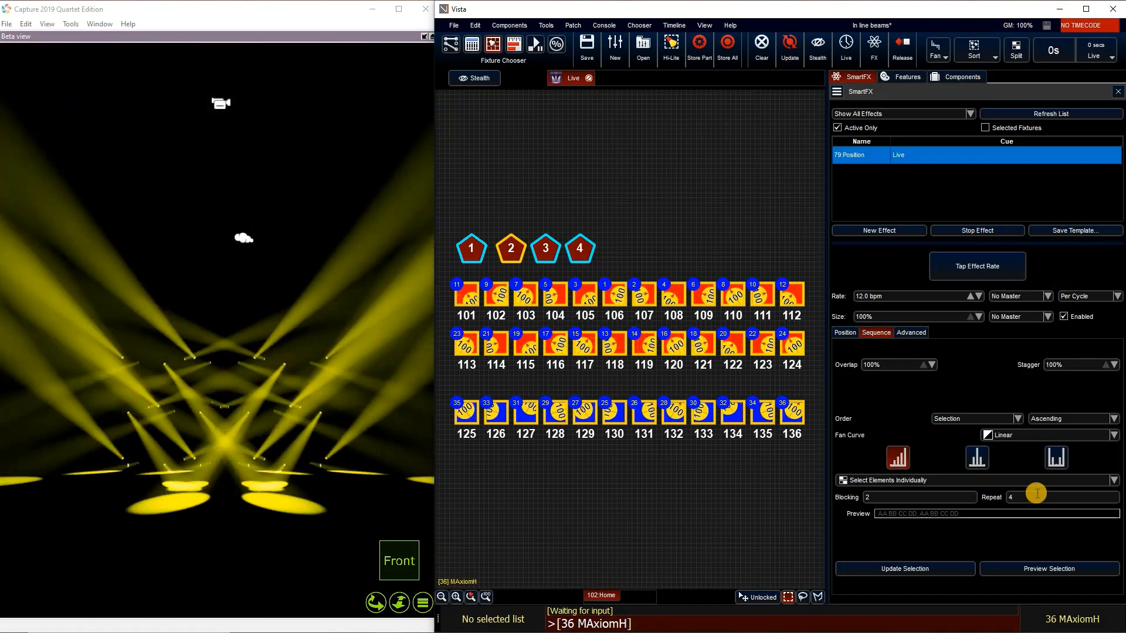
key("BackSpace")
type("5")
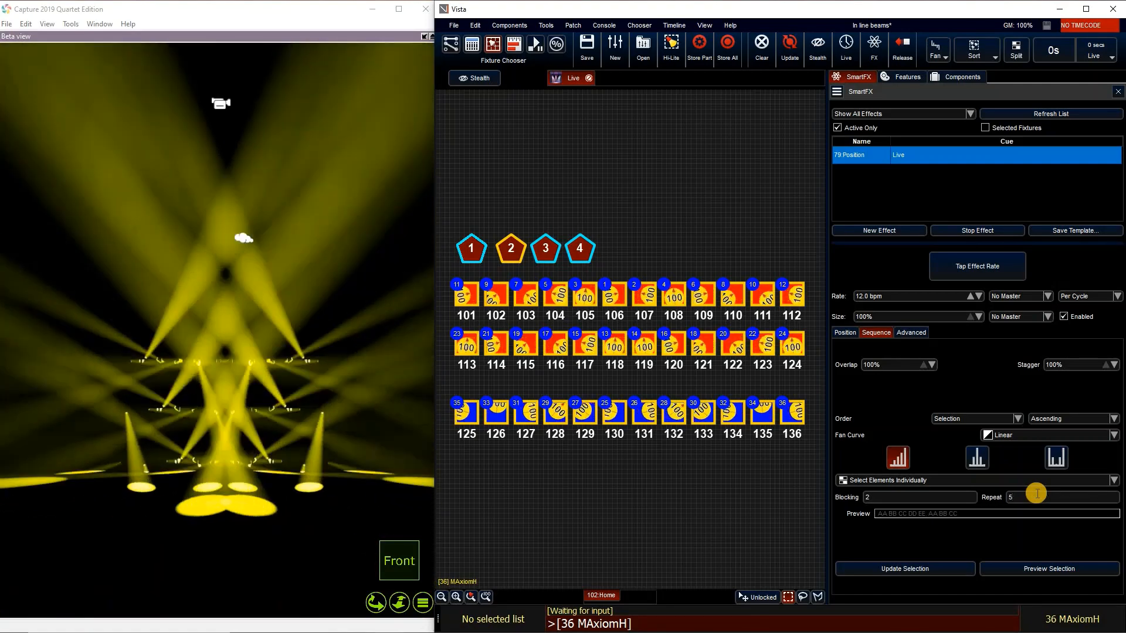
key("BackSpace")
type("6")
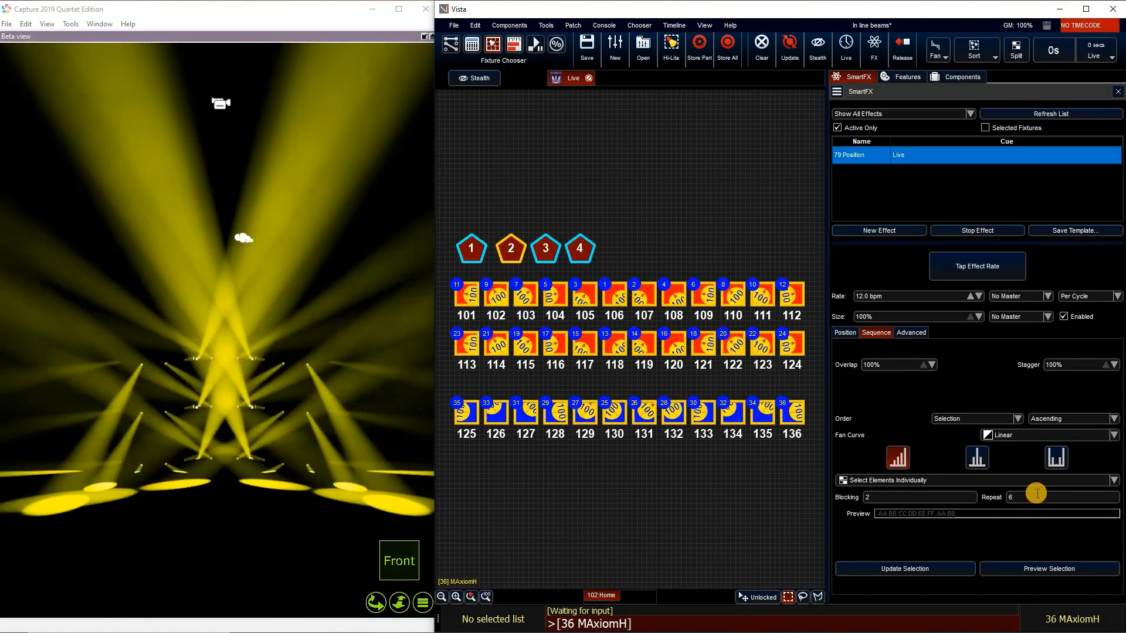
key("BackSpace")
type("7")
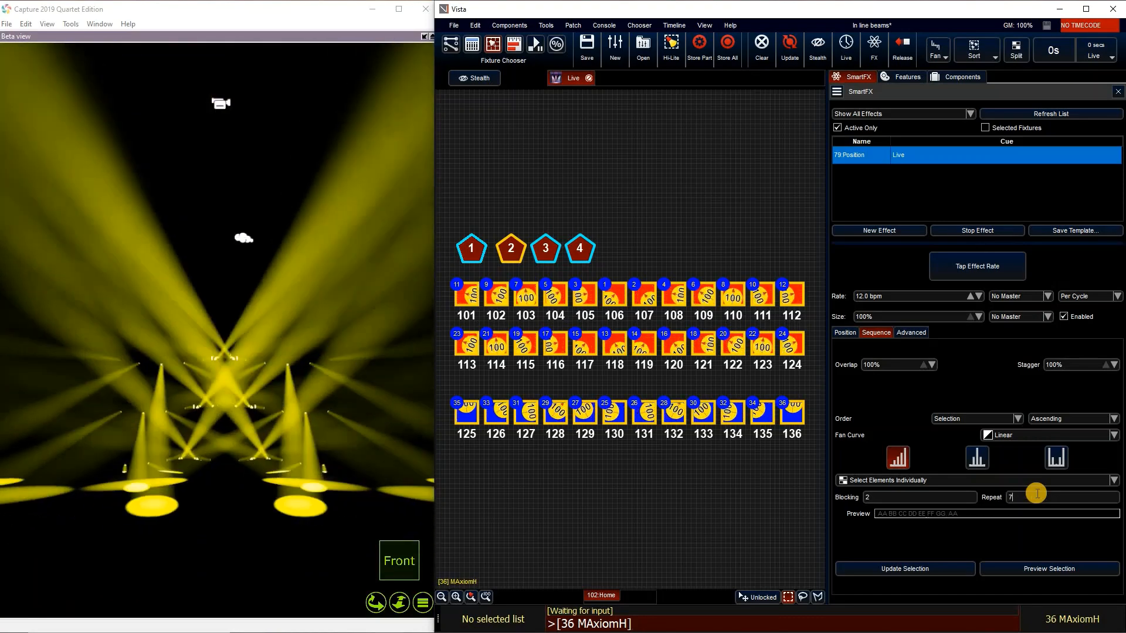
type("8")
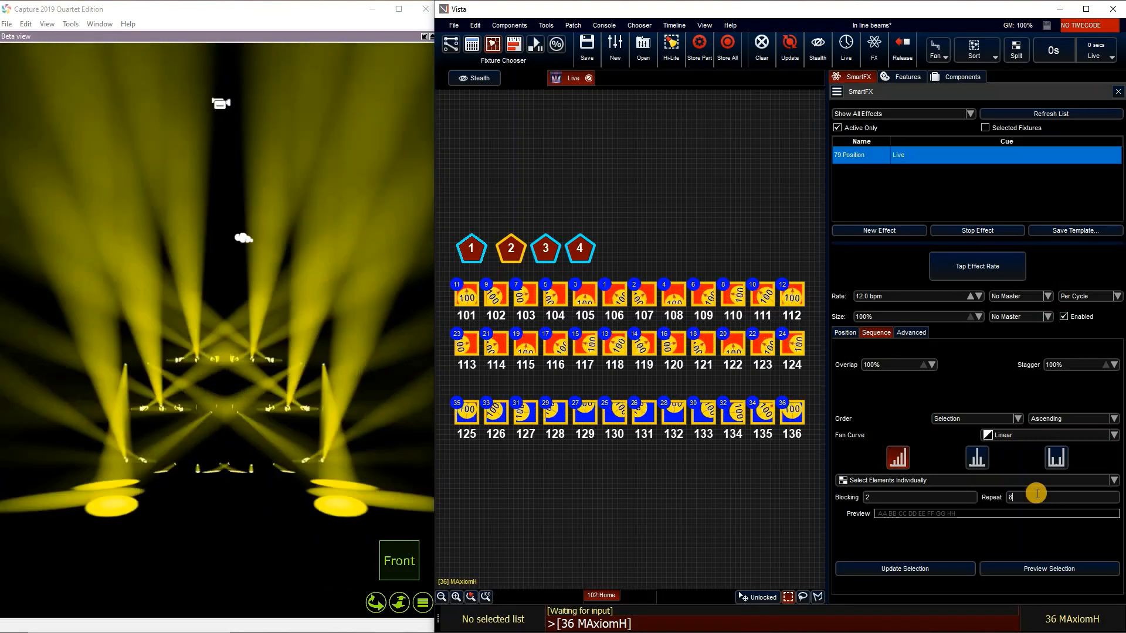
key("BackSpace")
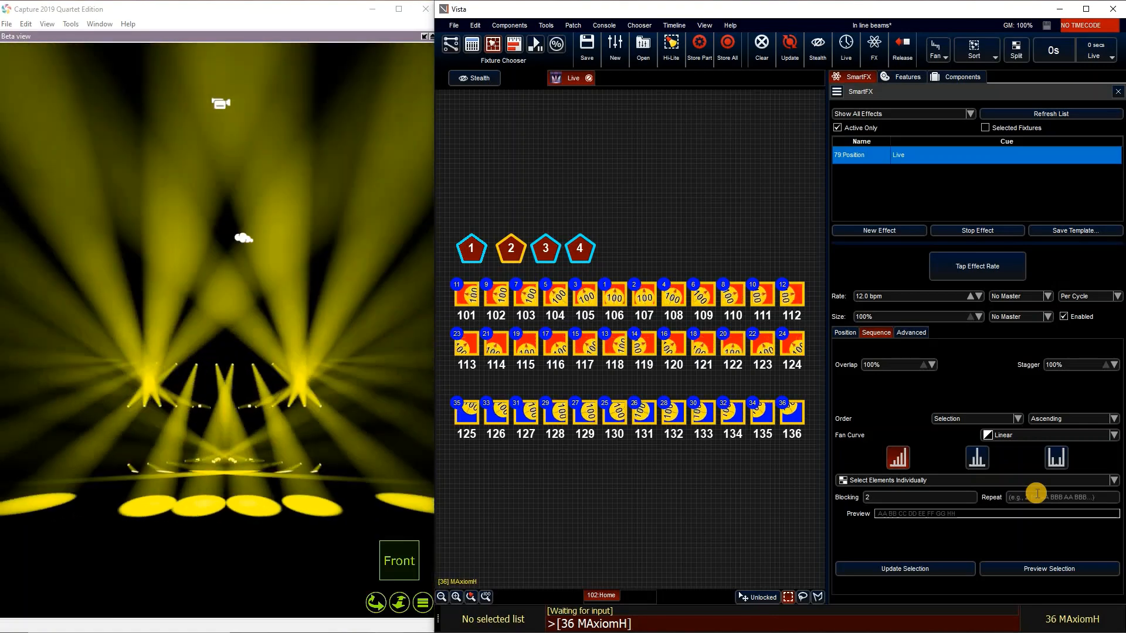
Step: Select group 3 in place of group 2 and update the position effect with its selection order
key("Escape")
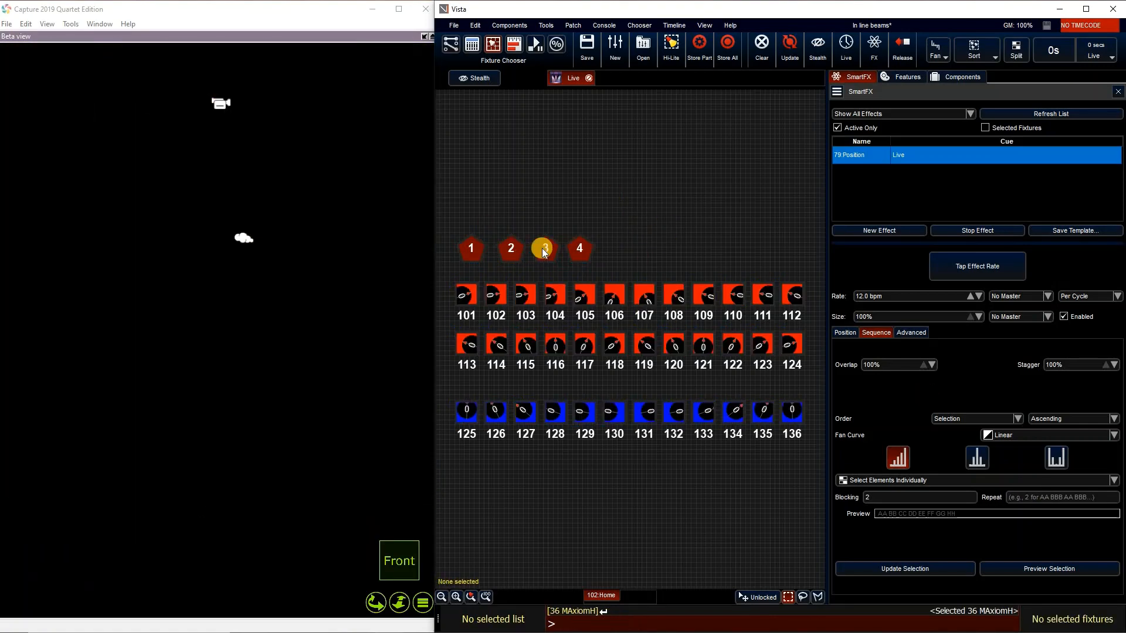
left_click(526, 255)
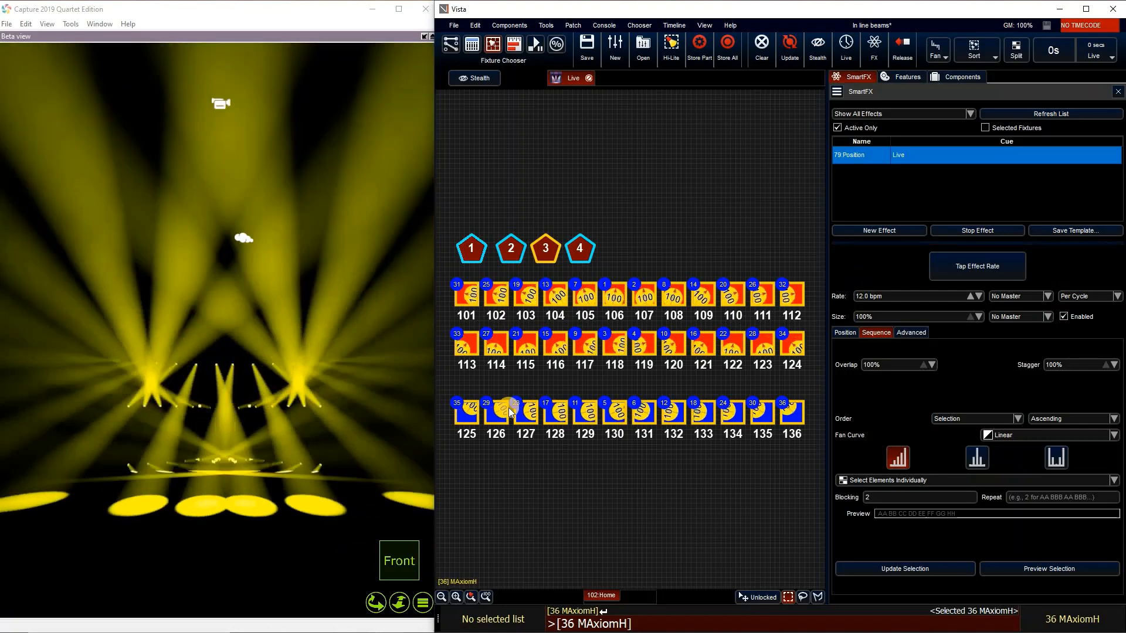
left_click(895, 571)
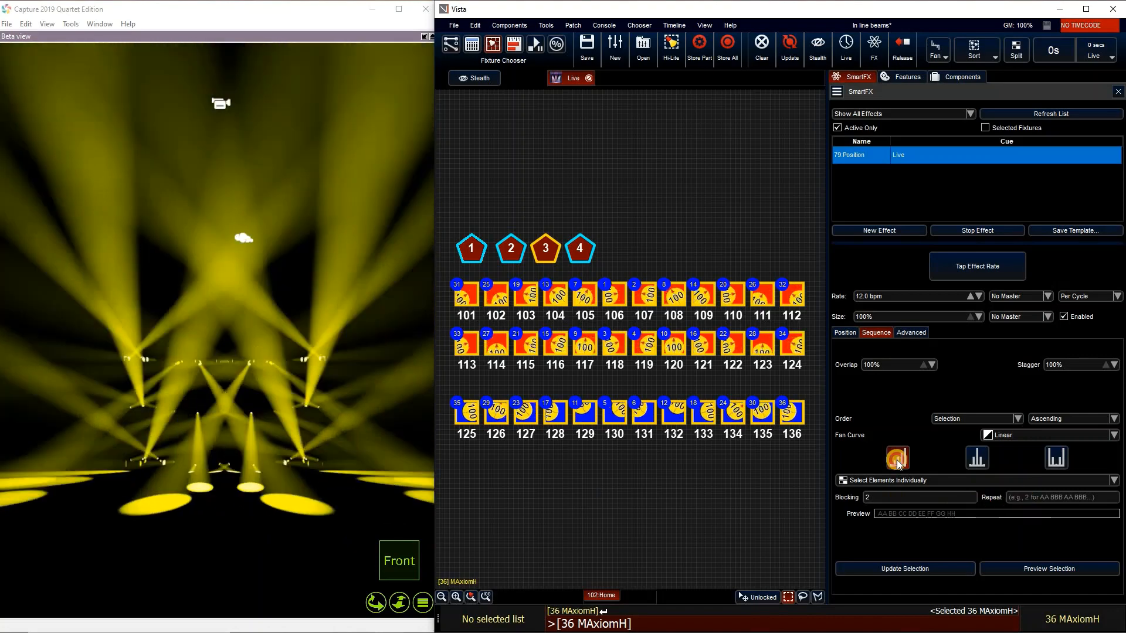
Step: Try sequence Repeat values 2, 3, 4, 5, 6 and 7 on group 3's order, and clear the Repeat value
type("2")
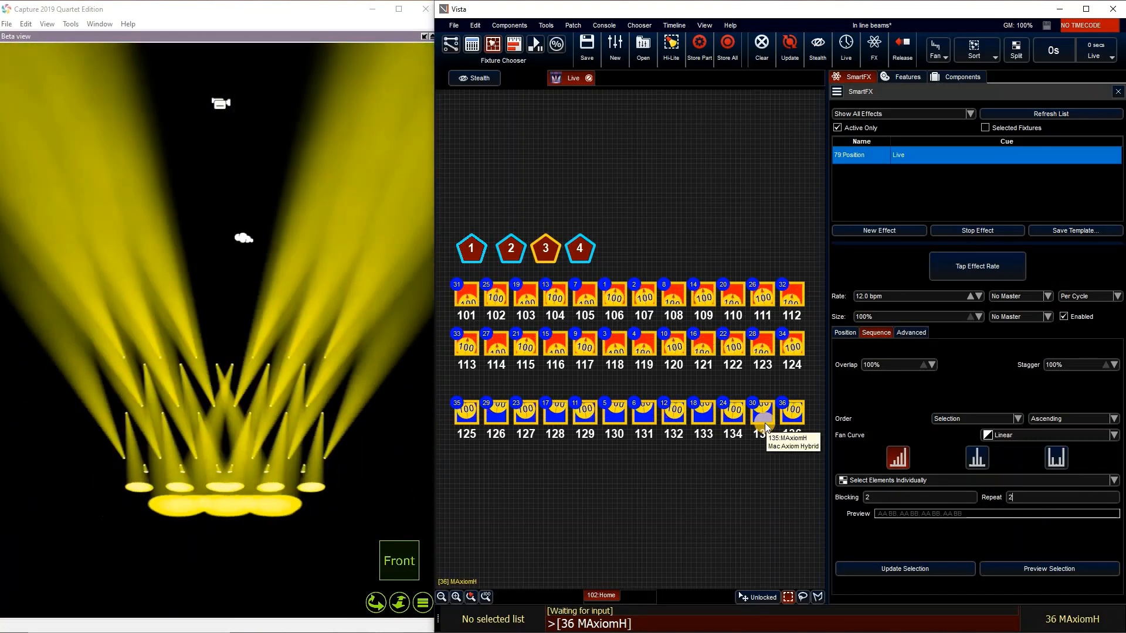
key("BackSpace")
type("3")
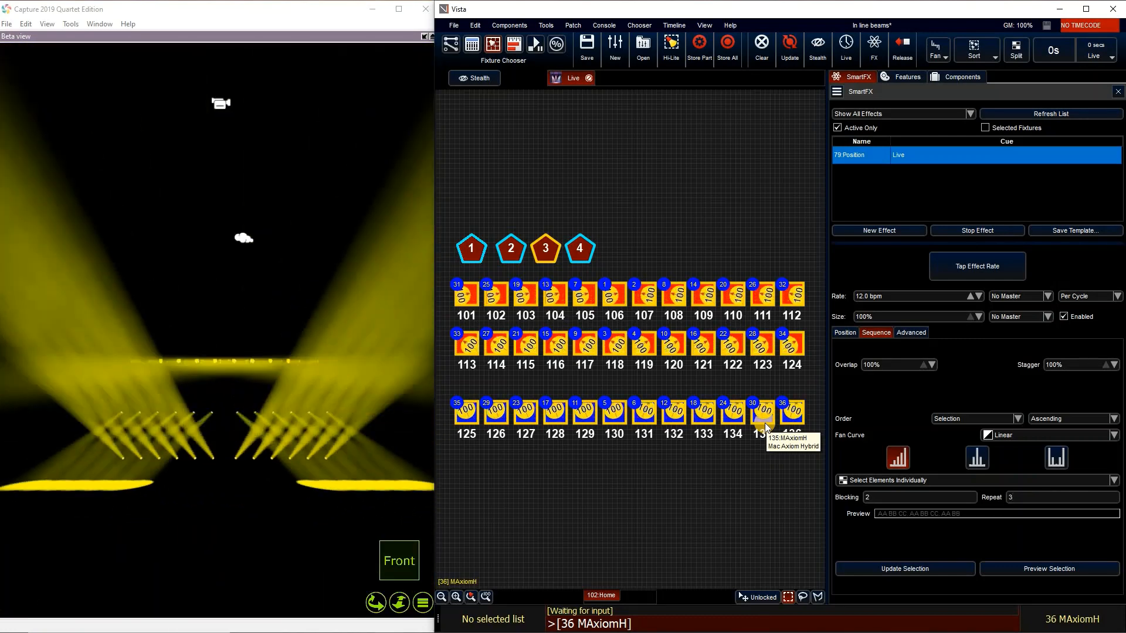
key("BackSpace")
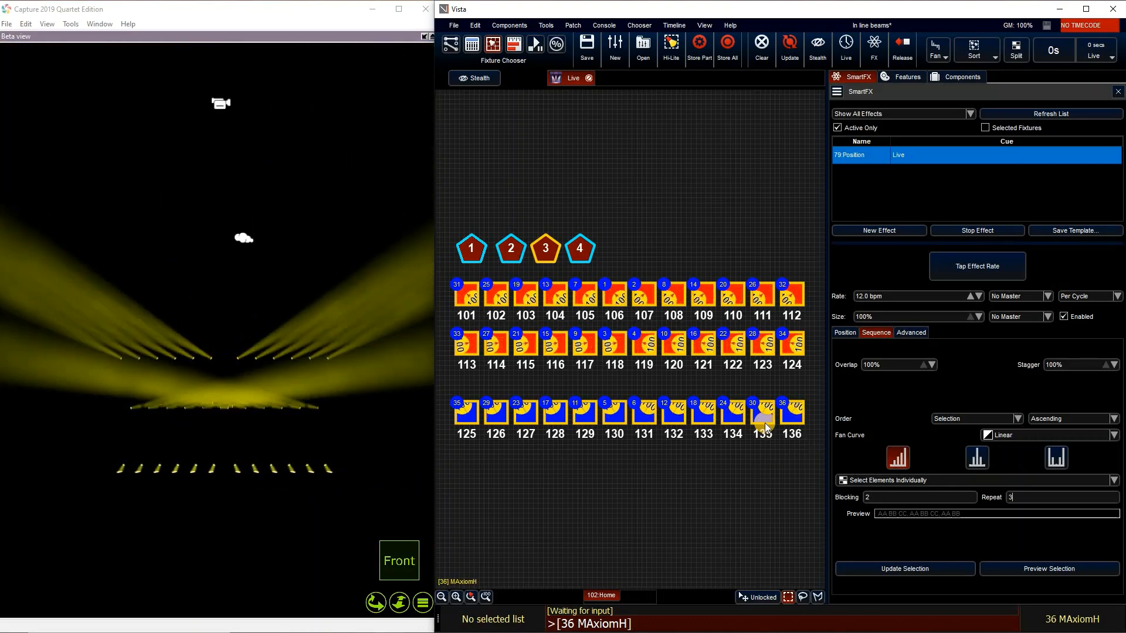
type("4")
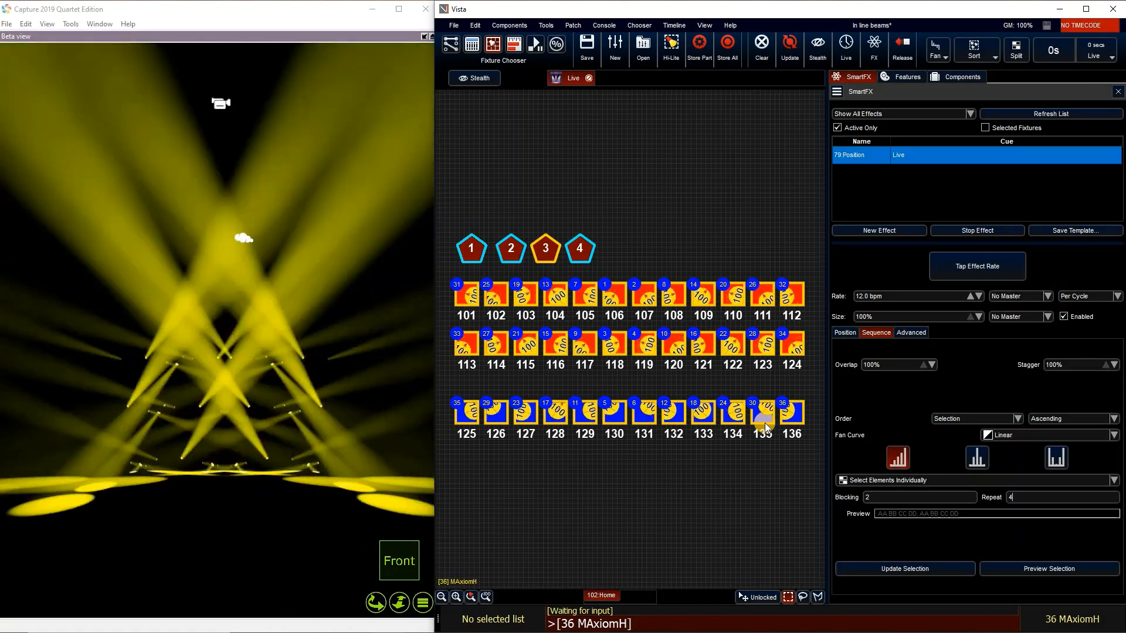
key("BackSpace")
type("5")
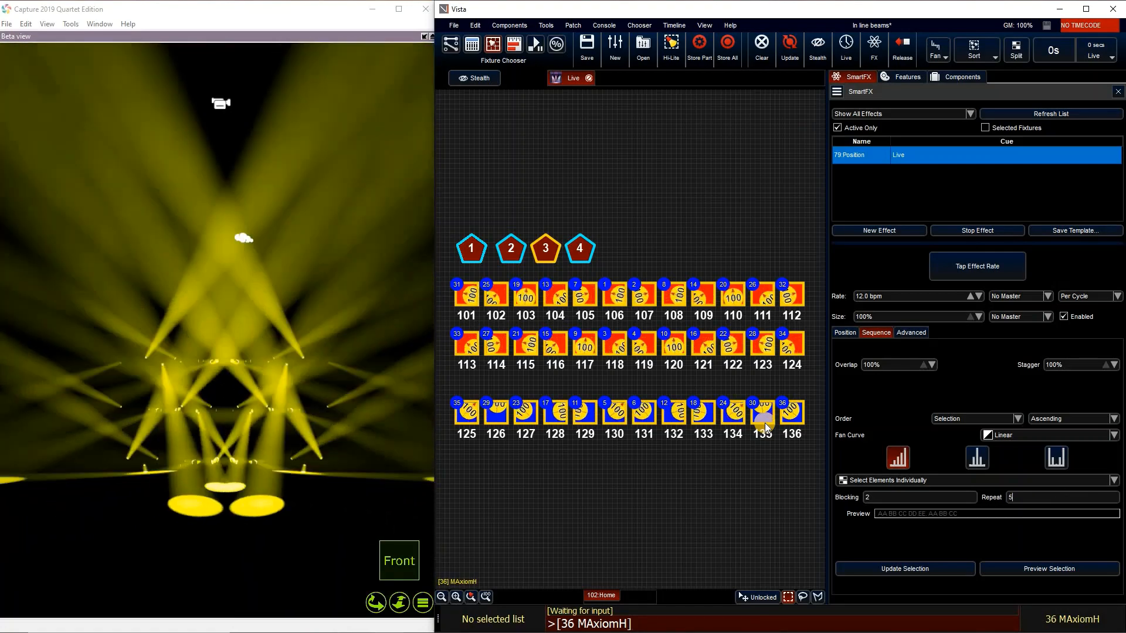
key("BackSpace")
type("6")
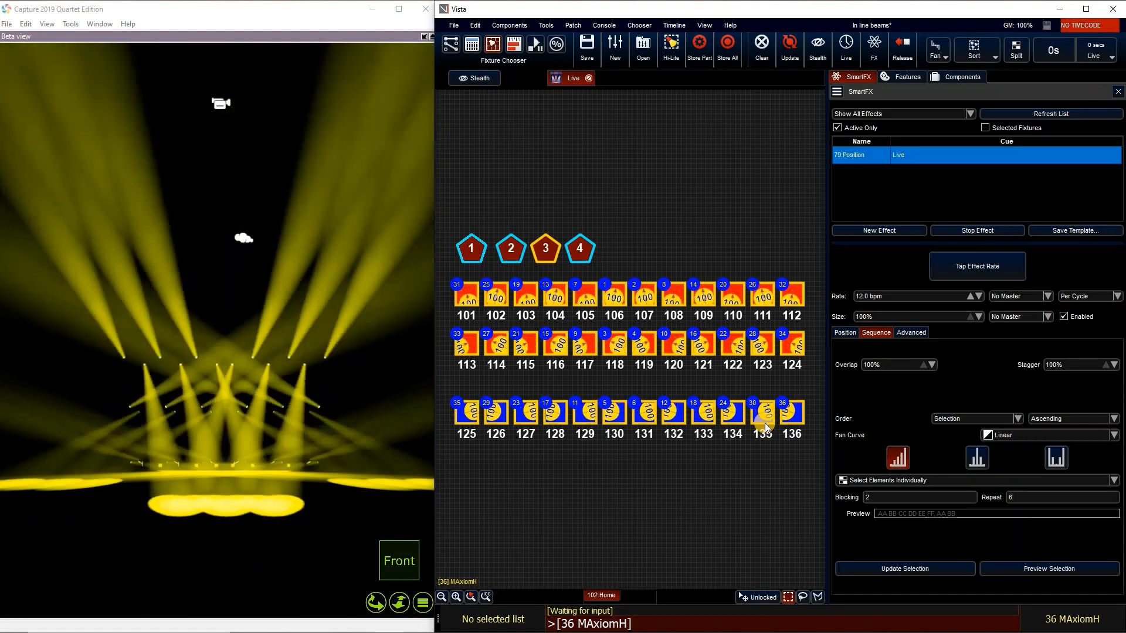
type("7")
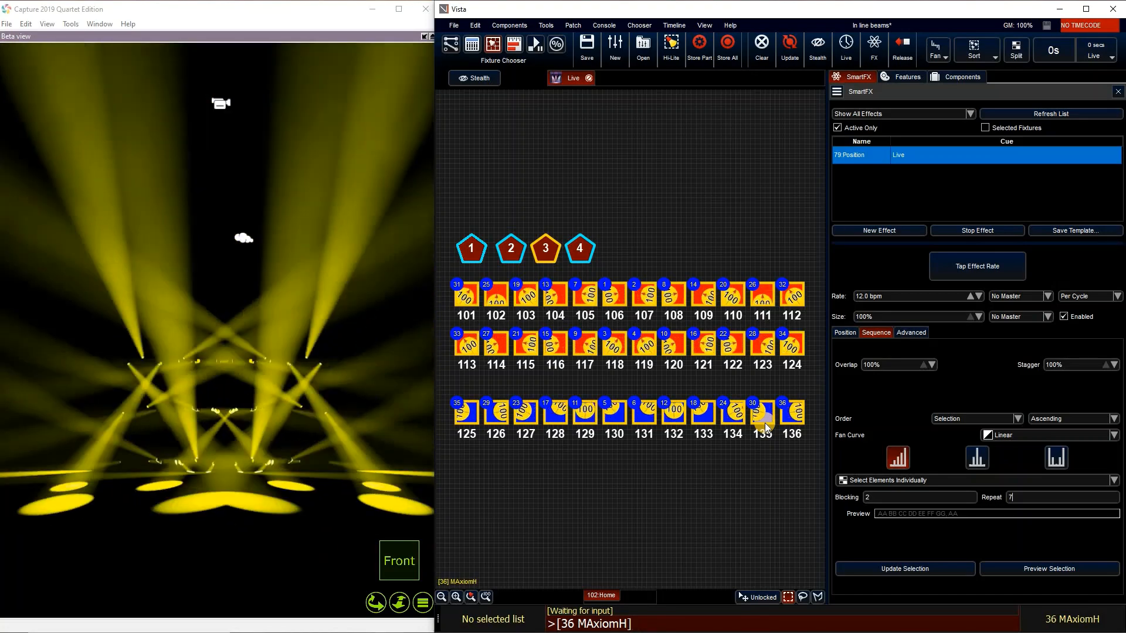
key("BackSpace")
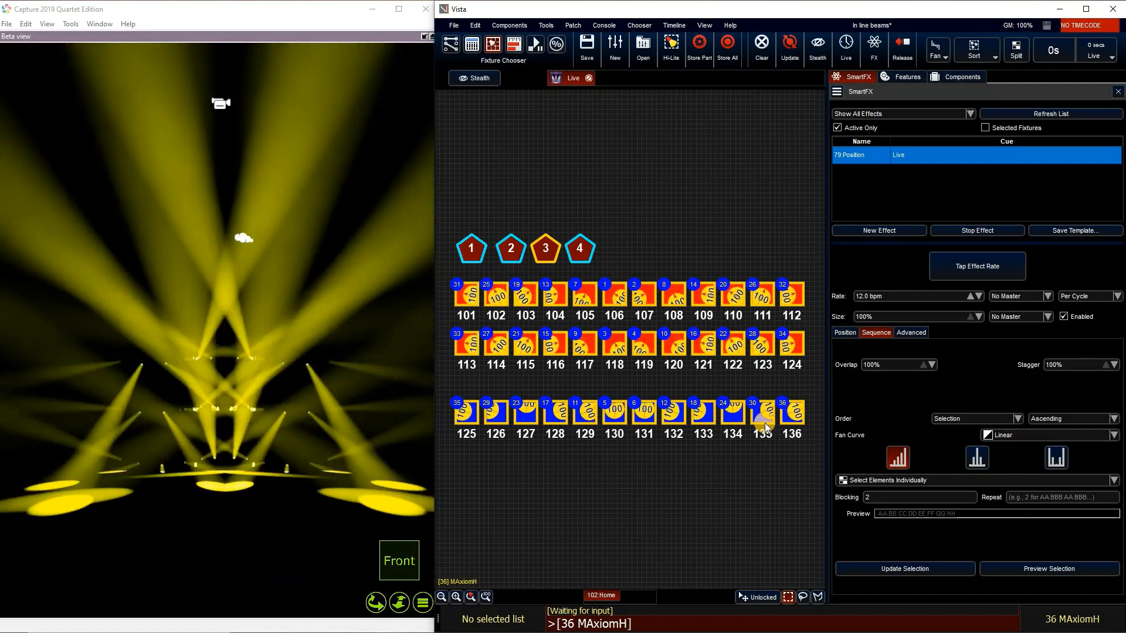
Step: Apply group 2's selection order to the position effect again and set its Overlap to 86% and Stagger to 48%
left_click(510, 249)
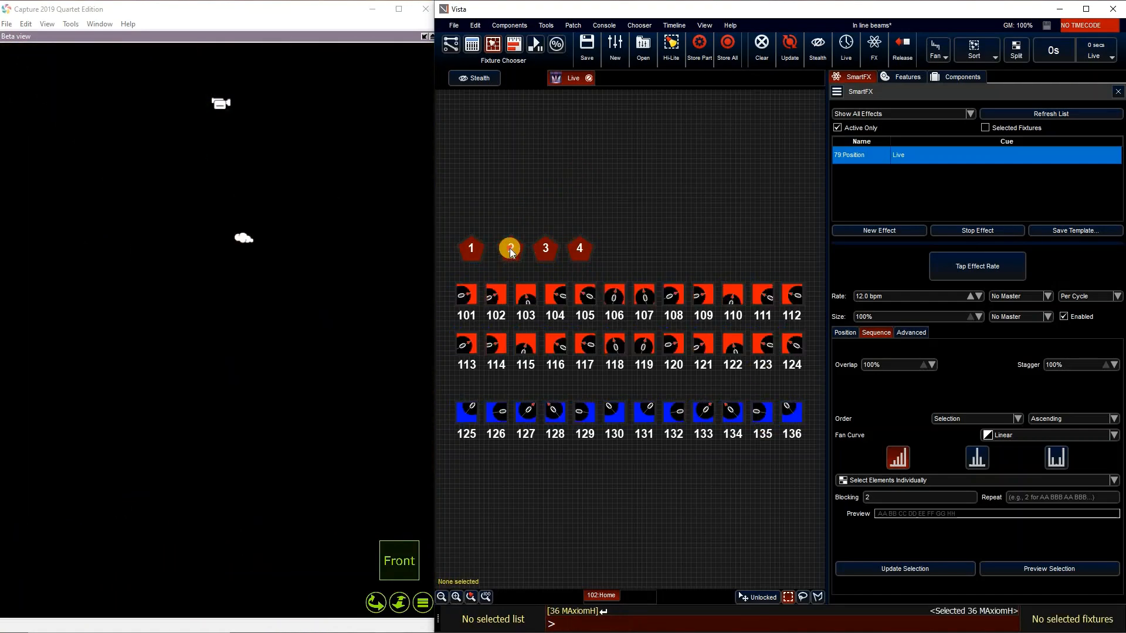
left_click(494, 252)
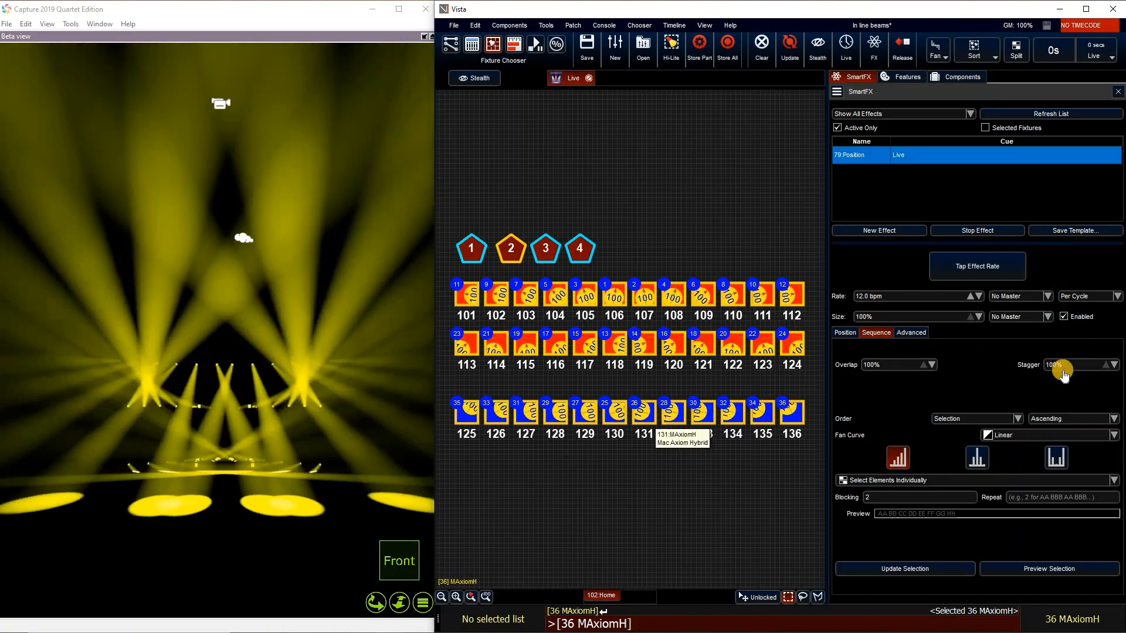
mouse_move(1063, 372)
left_mouse_down()
mouse_move(1076, 359)
mouse_move(1078, 380)
left_mouse_up()
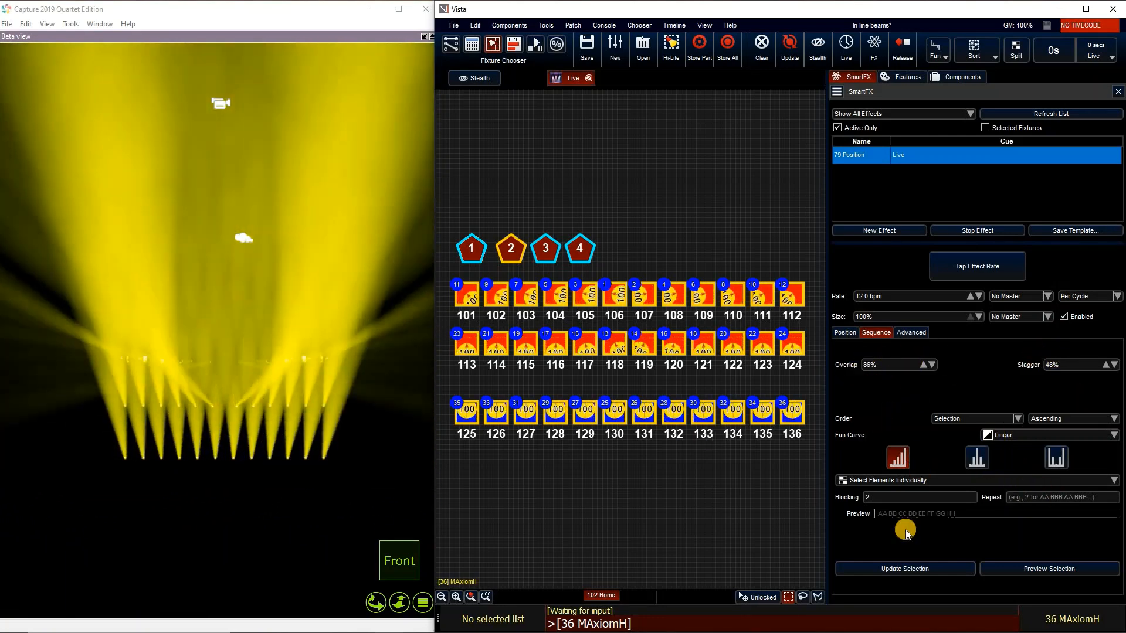
Step: Try a sequence Repeat value of 2 with the reduced Overlap and Stagger, and clear the Repeat value
type("2")
key("Return")
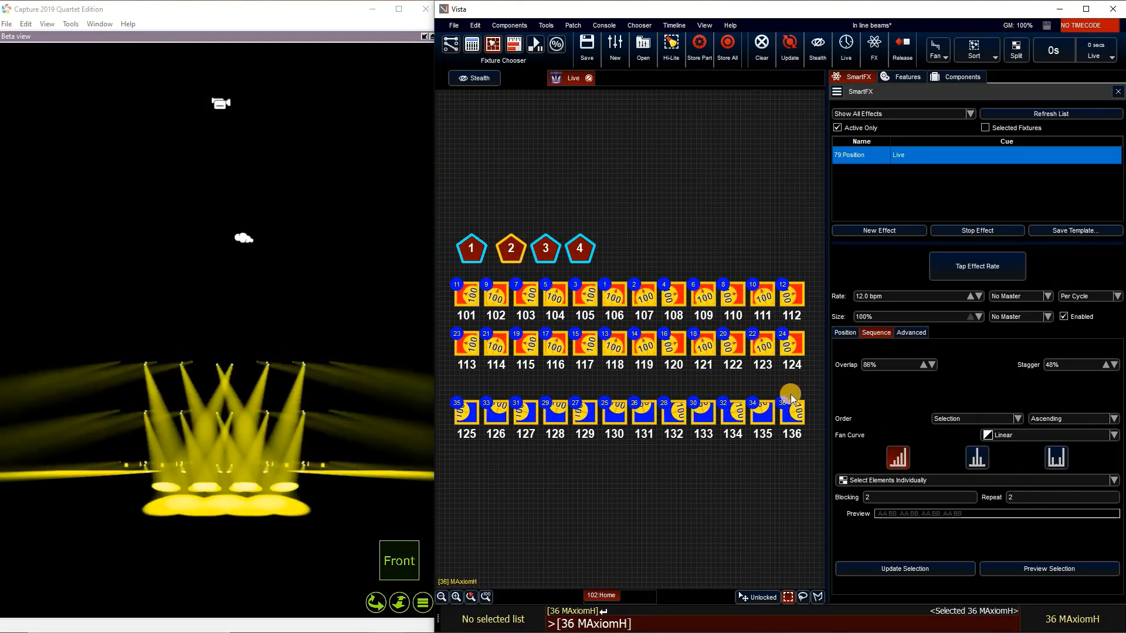
left_click(1017, 498)
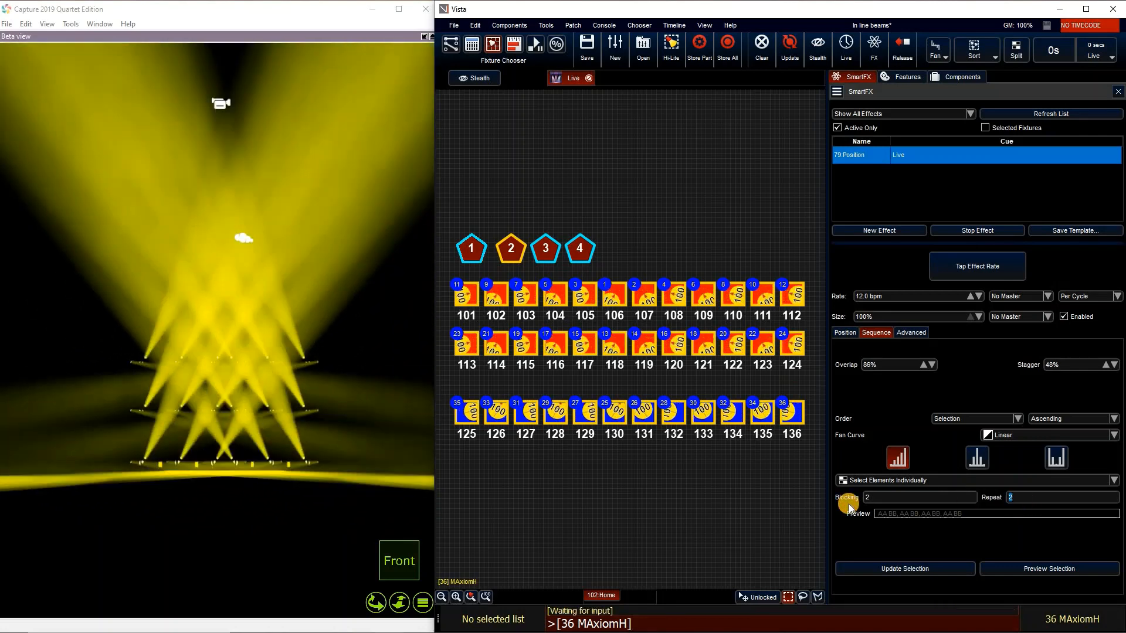
key("BackSpace")
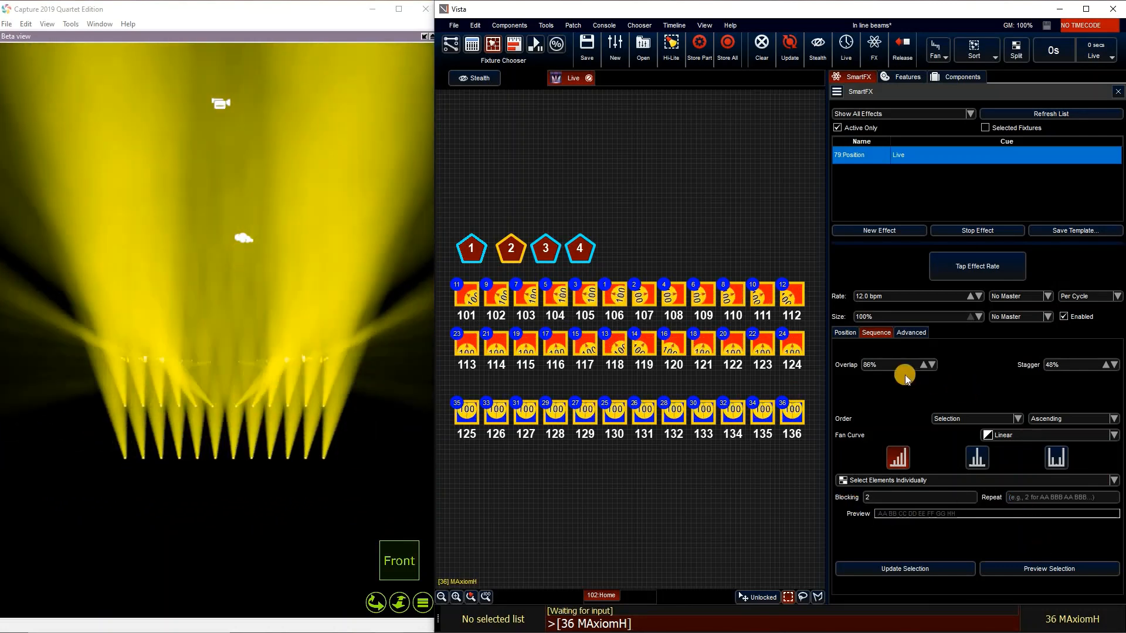
Step: Set the position effect's Overlap and Stagger back to 100%
left_click_drag(900, 368, 918, 241)
left_click_drag(1083, 368, 1062, 276)
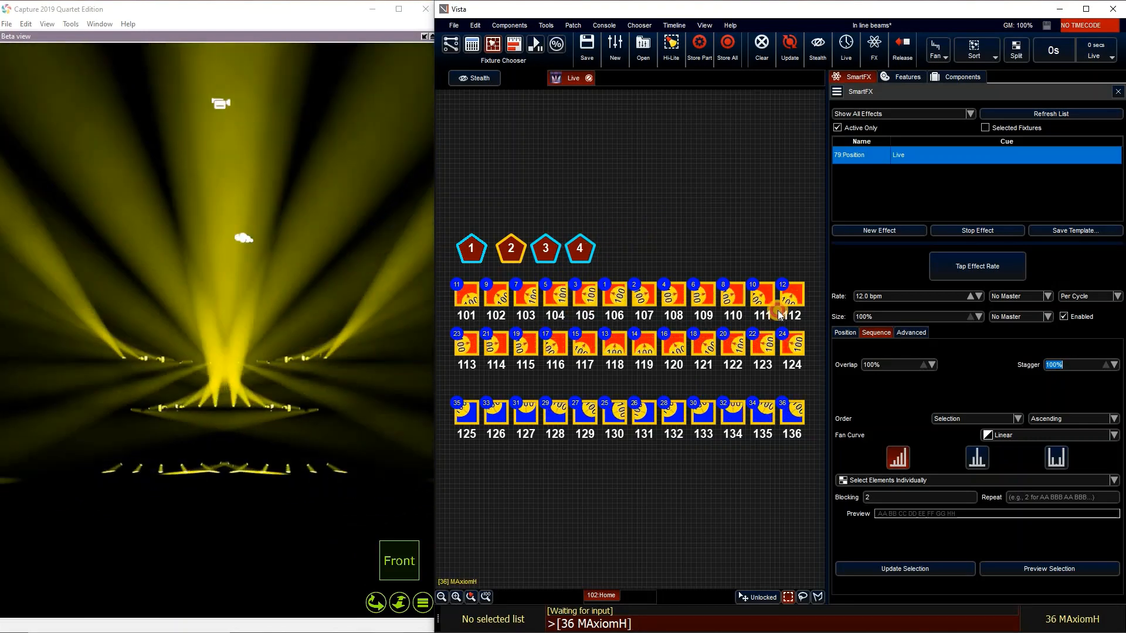
Step: Update the position effect with group 4's selection order and clear its Blocking value
left_click(590, 252)
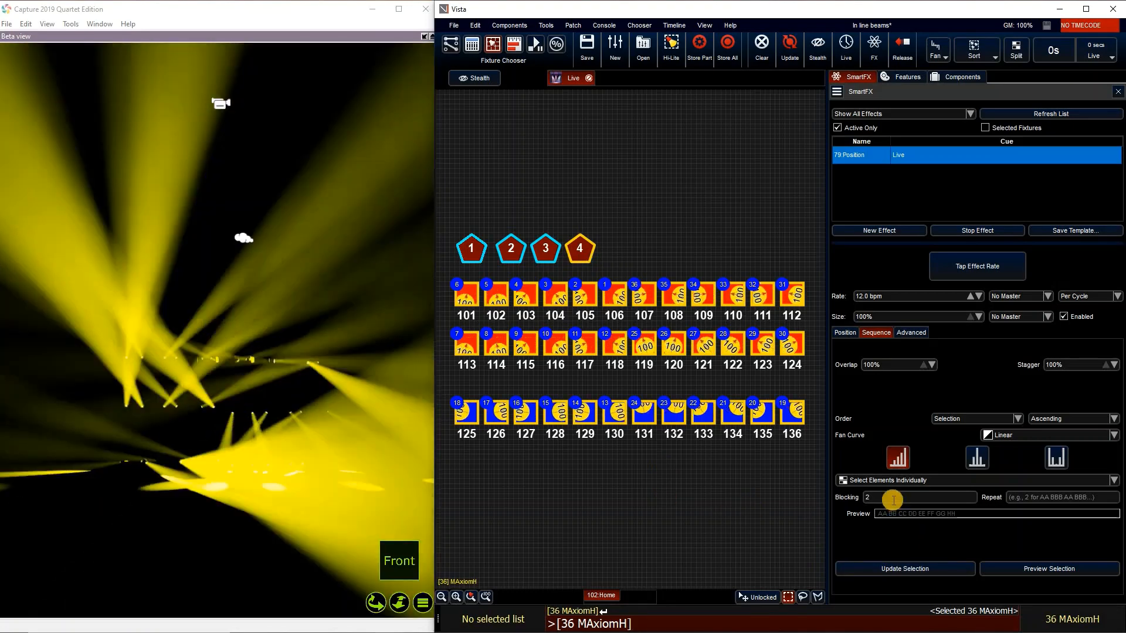
left_click(891, 498)
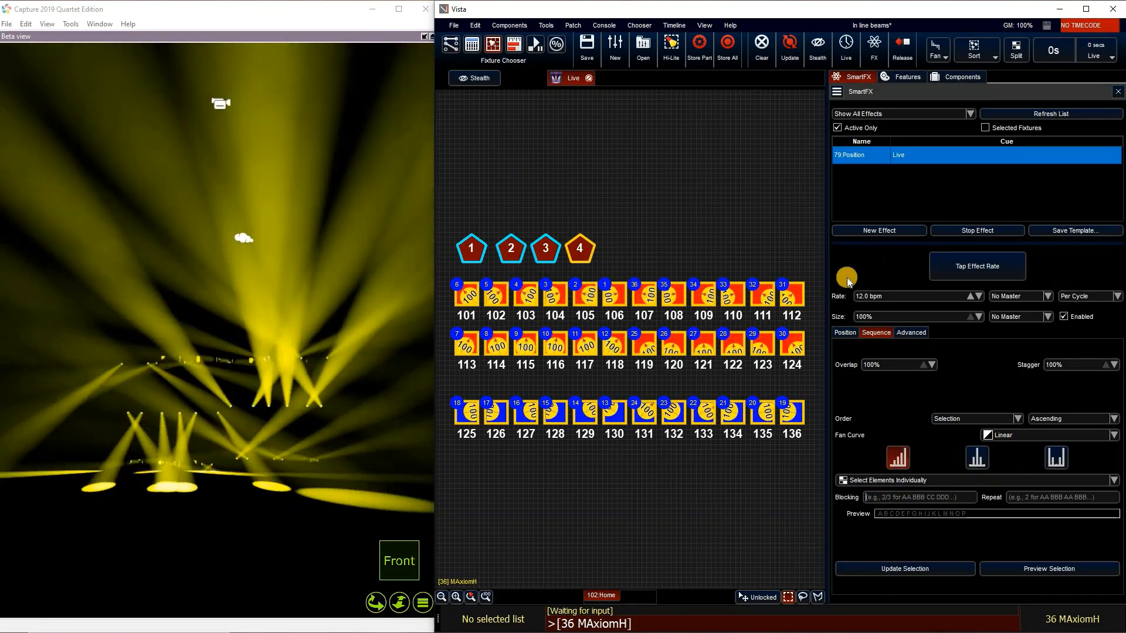
Step: Change the position effect's Reverse option from Odds and choose the centre-symmetrical fan shape for its sequence
left_click(1098, 572)
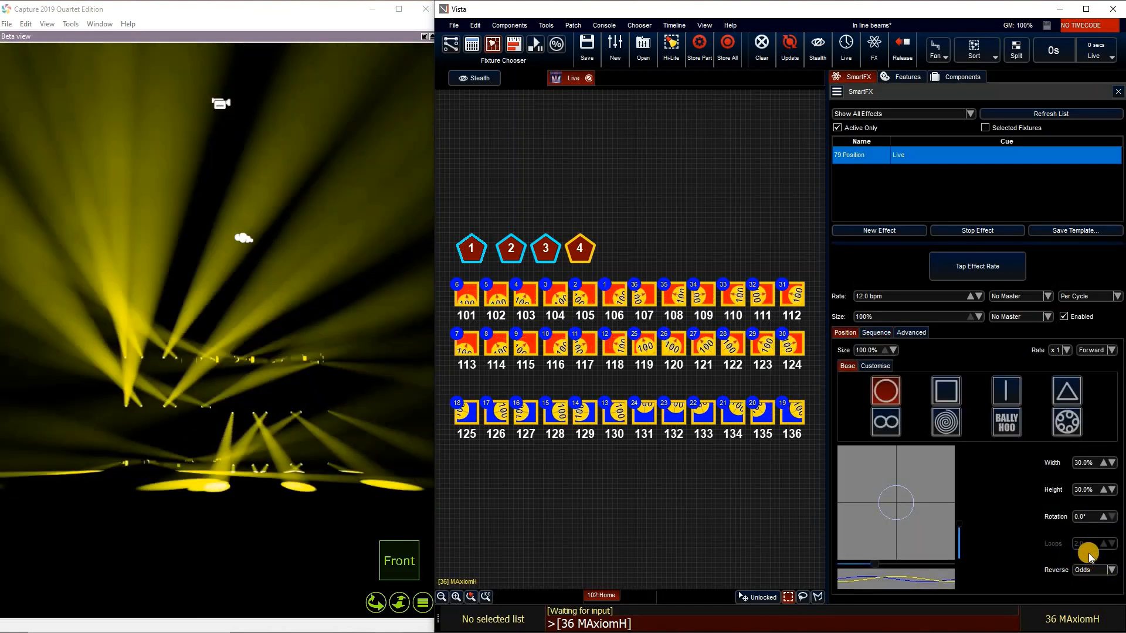
left_click(880, 339)
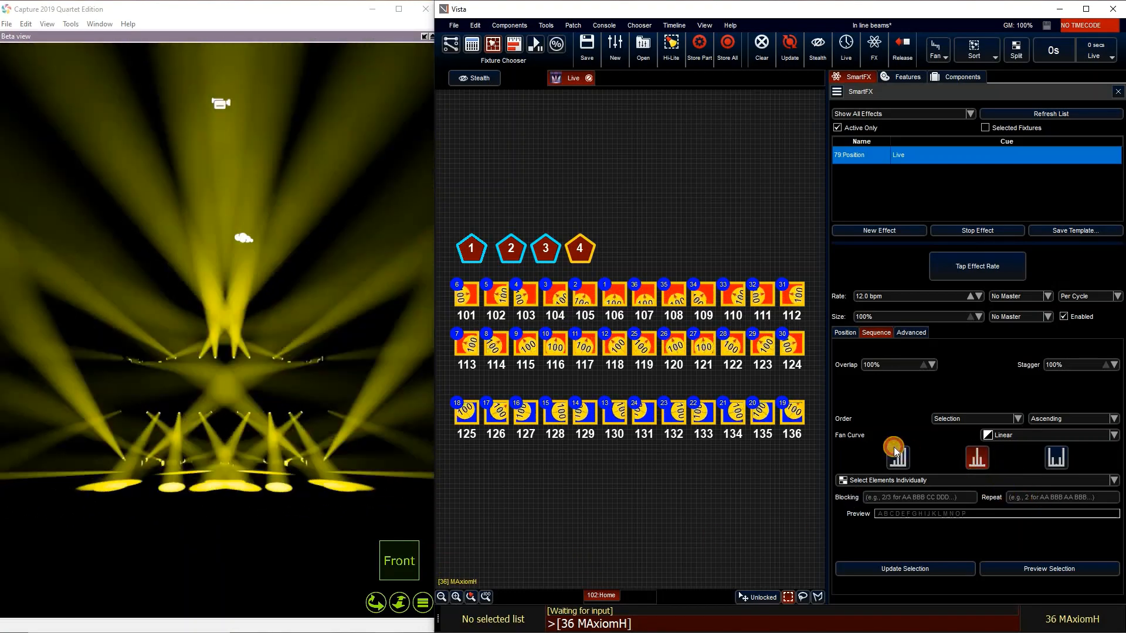
Step: Try a sequence Repeat value of 4 on group 4's order, and change it to 3
type("4")
key("Return")
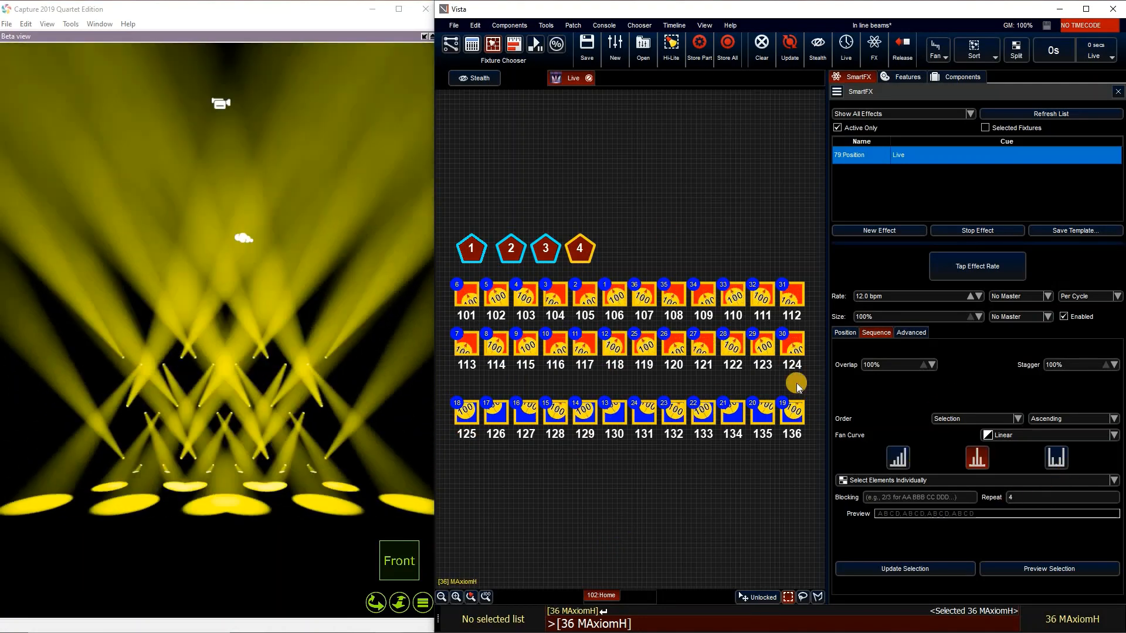
left_click(1094, 497)
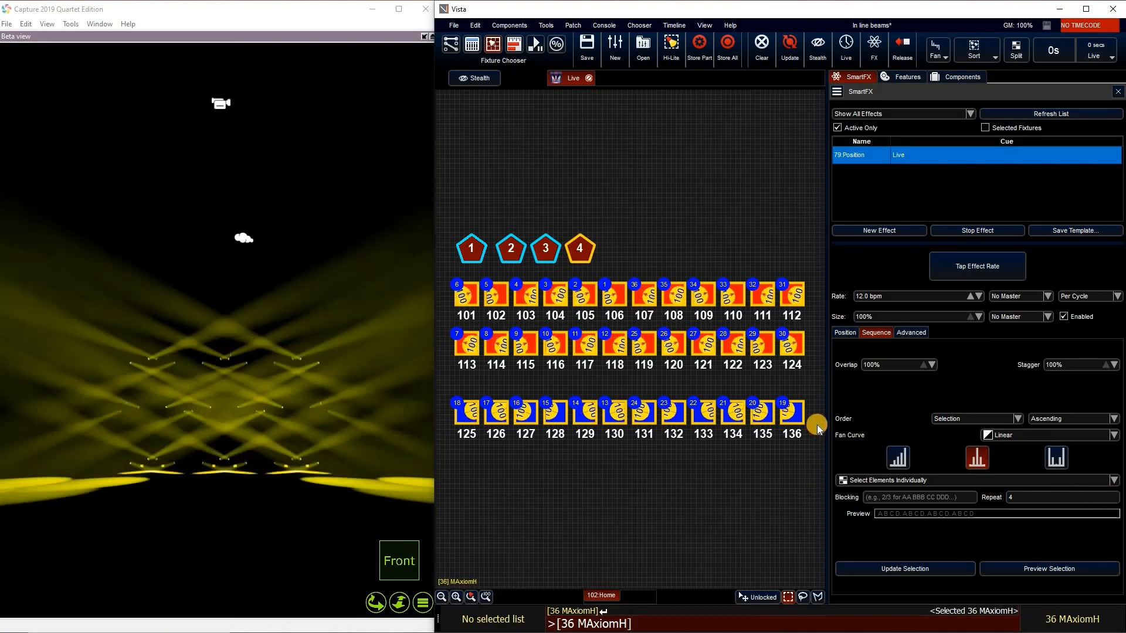
type("3")
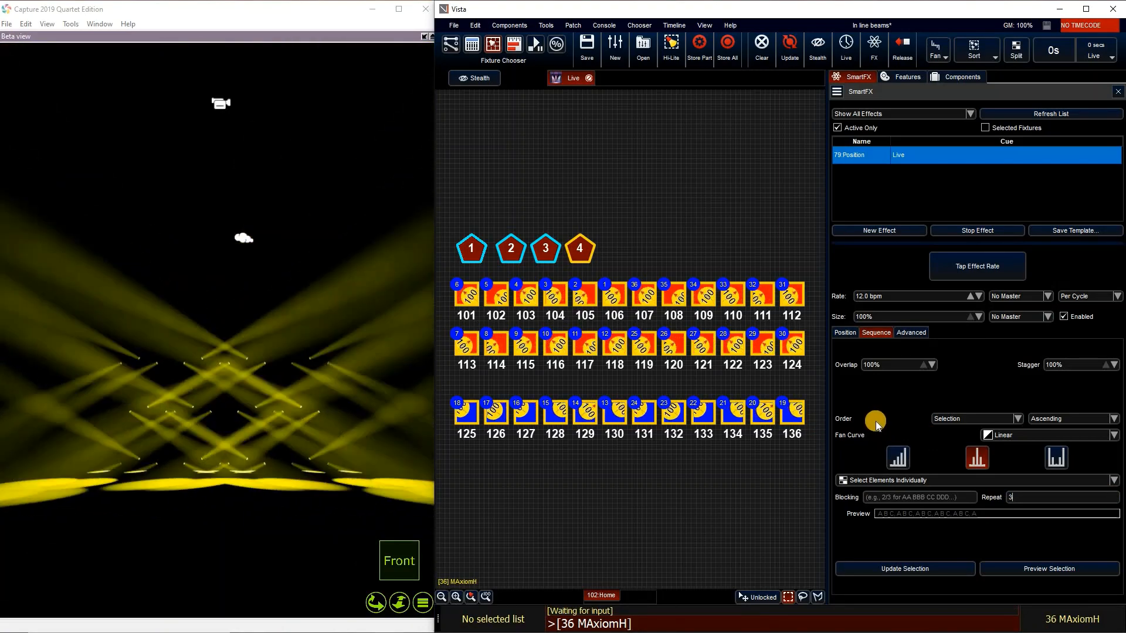
Step: Try sequence Repeat values of 5, 6 and 7 on group 4's selection order
key("BackSpace")
type("5")
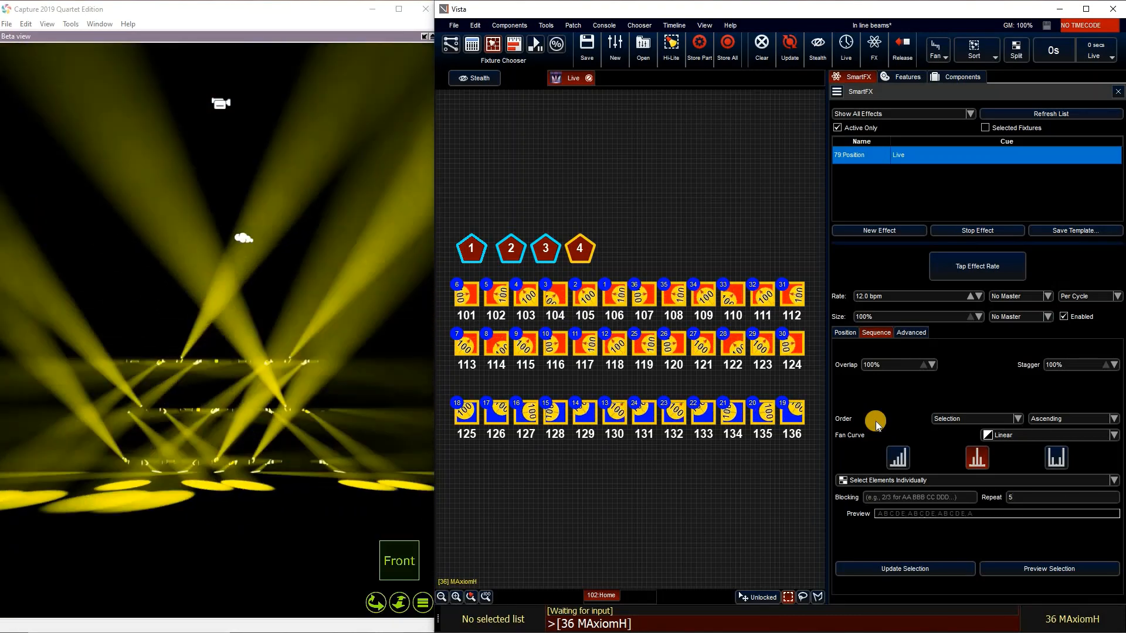
key("BackSpace")
type("6")
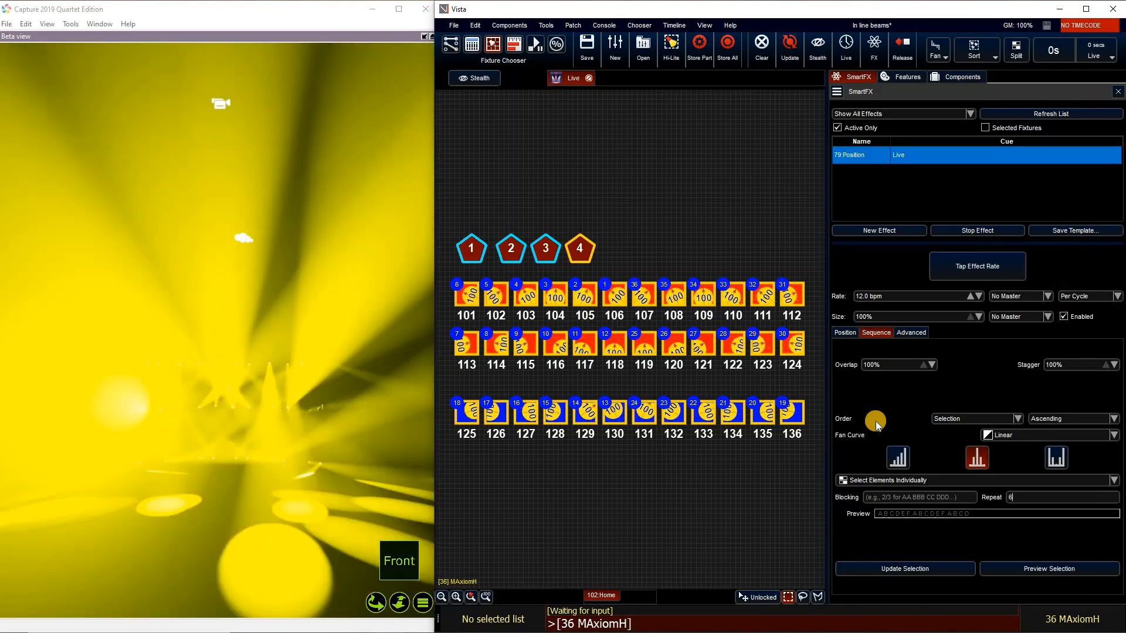
key("BackSpace")
type("7")
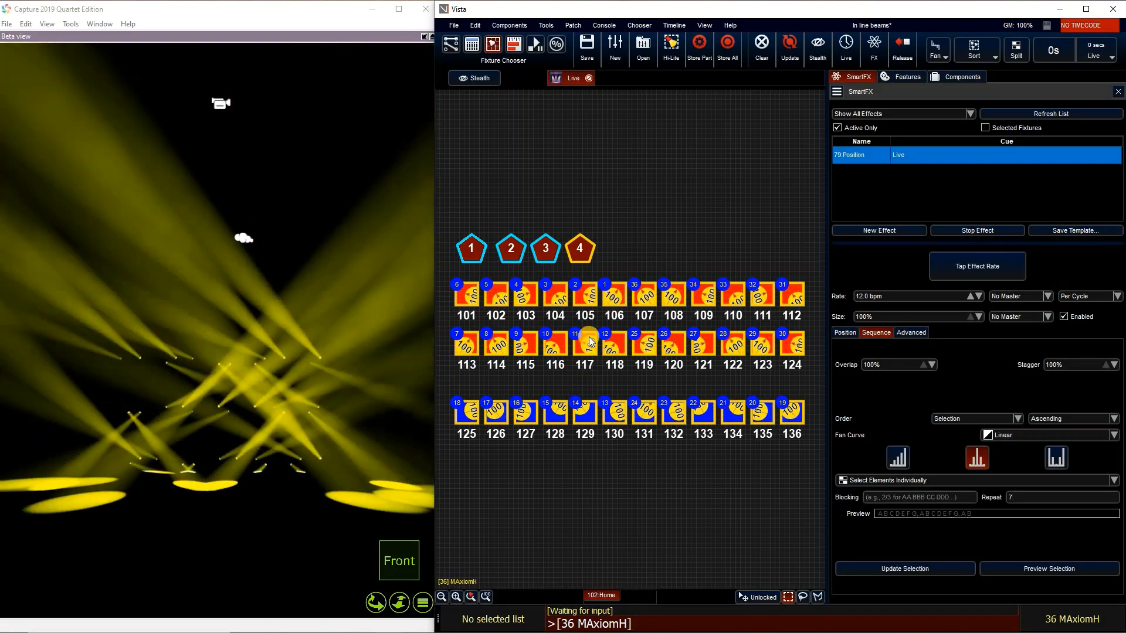
Step: Clear the Repeat value, choose the plain ascending fan shape, and update the effect with group 2's selection order
left_click(511, 254)
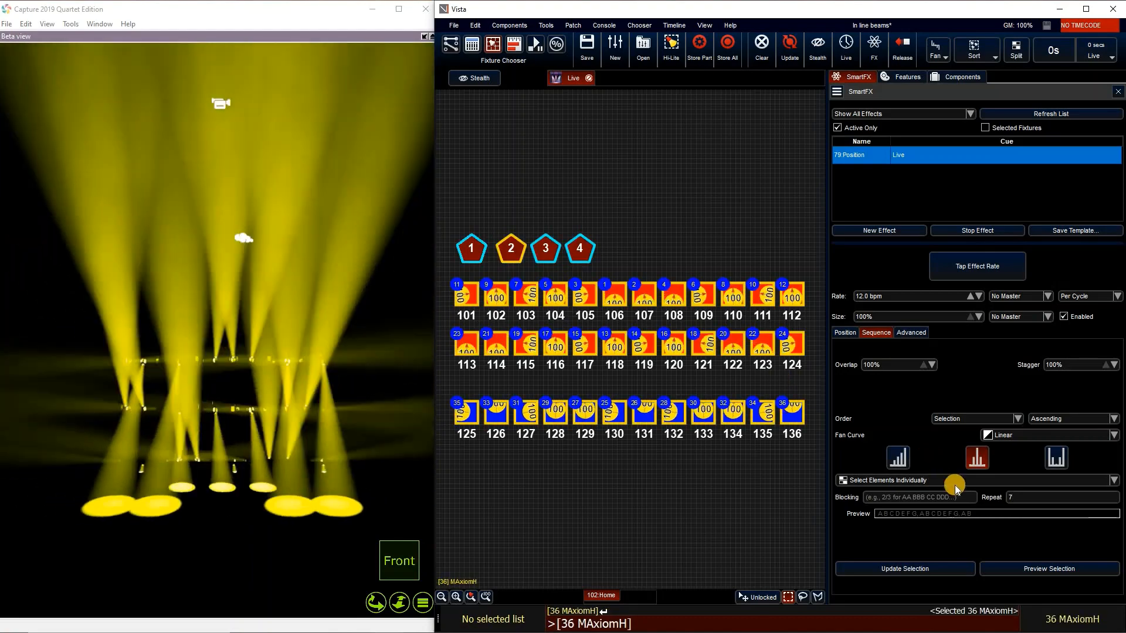
left_click(1024, 497)
key("BackSpace")
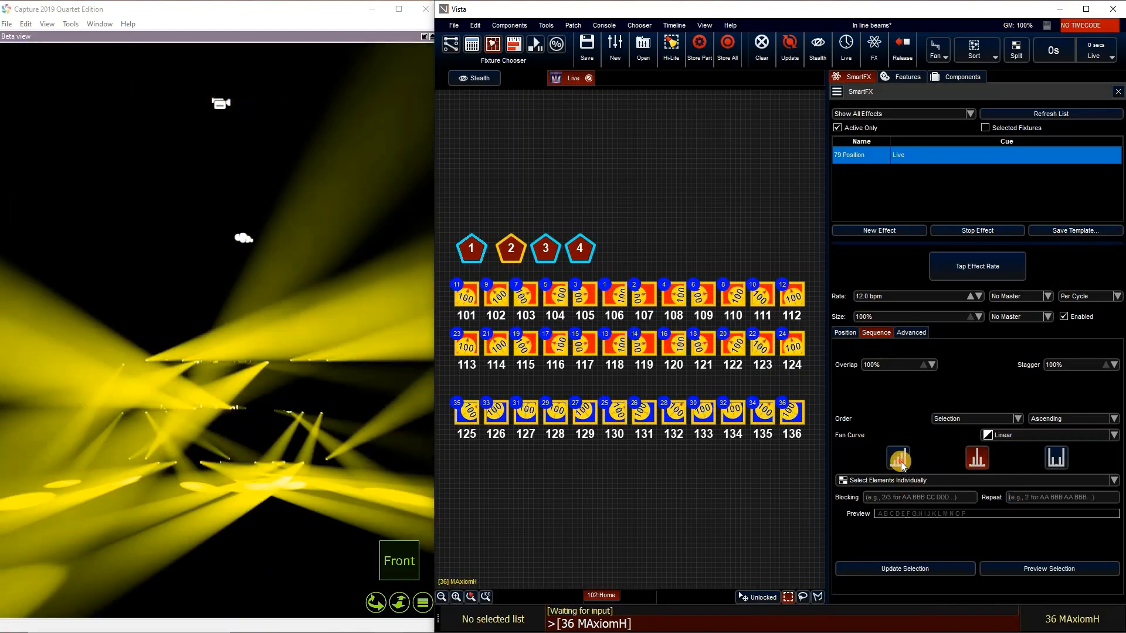
left_click(900, 459)
left_click(938, 570)
Step: Set the effect's sequence Blocking to 2
left_click(889, 498)
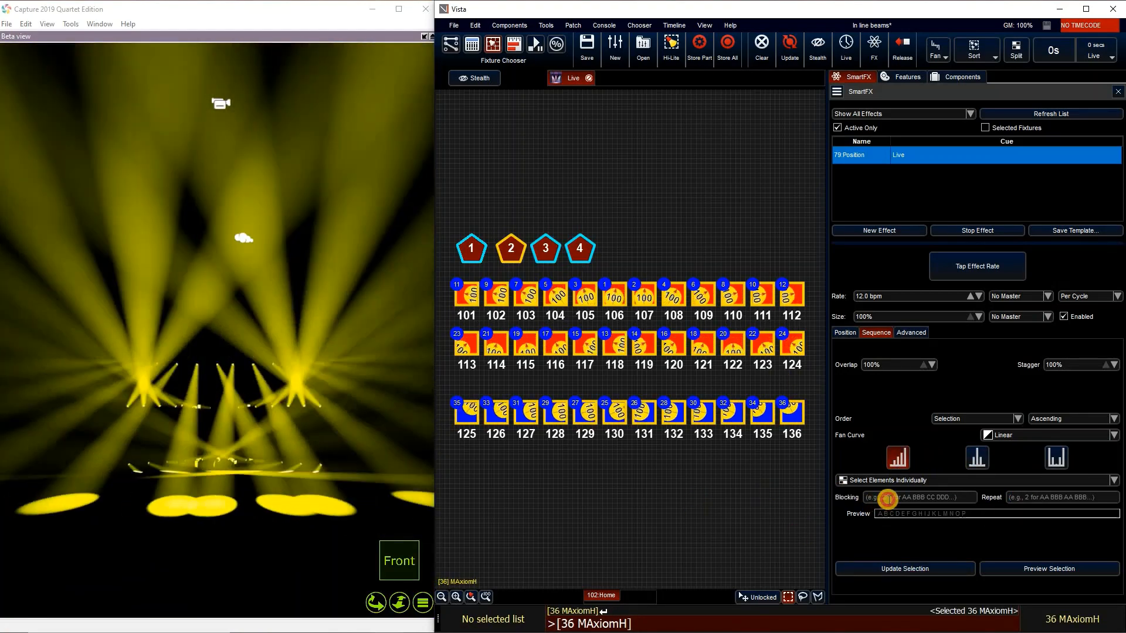
type("2")
key("Return")
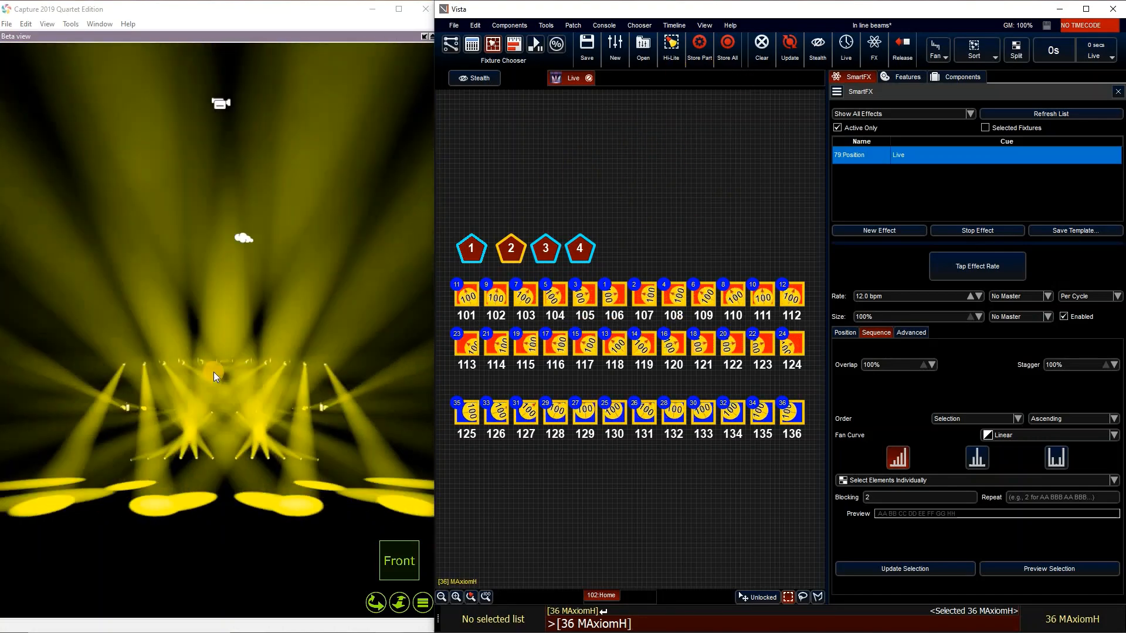
Step: Turn off Hi-Lite and add an Intensity wave with a Square waveform to the existing position effect
left_click(668, 48)
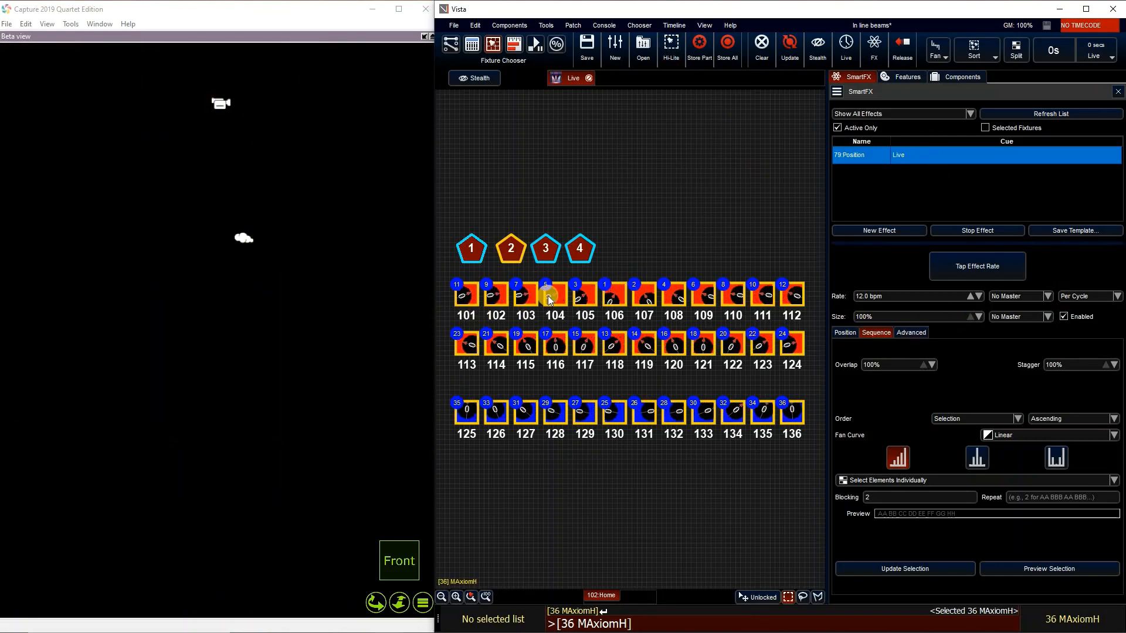
left_click(918, 333)
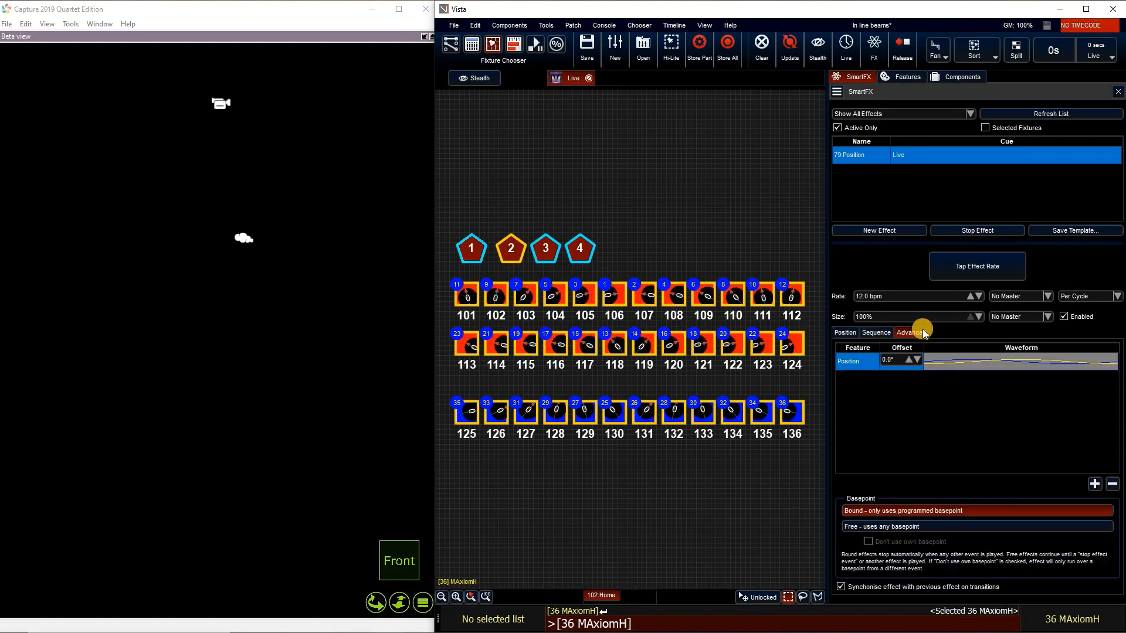
left_click(1095, 485)
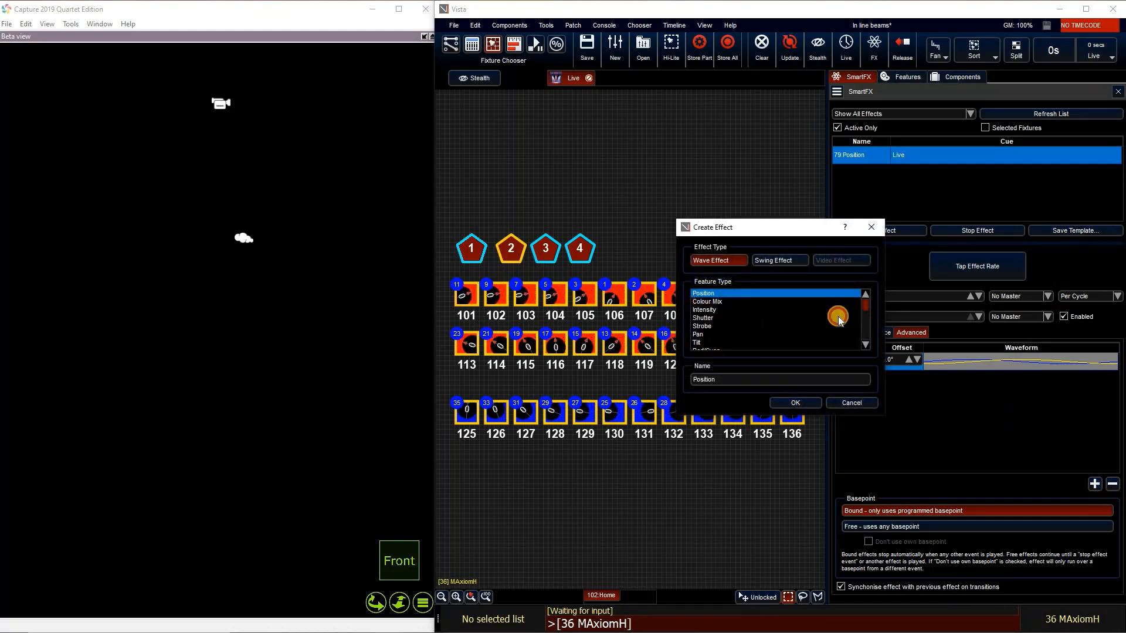
left_click(838, 312)
left_click(795, 403)
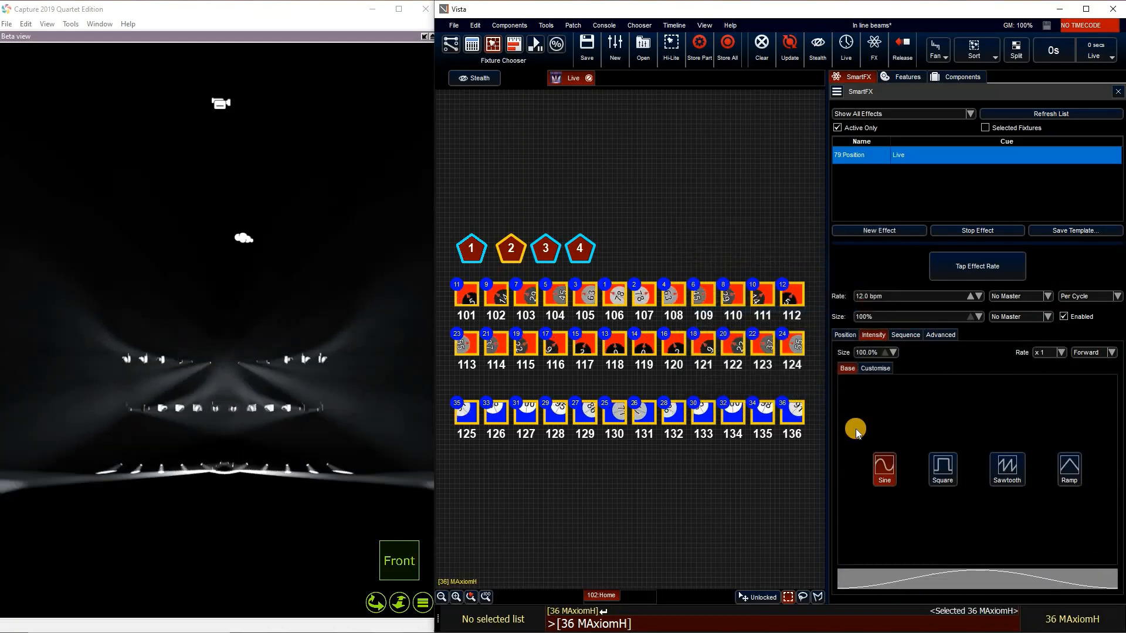
left_click(942, 468)
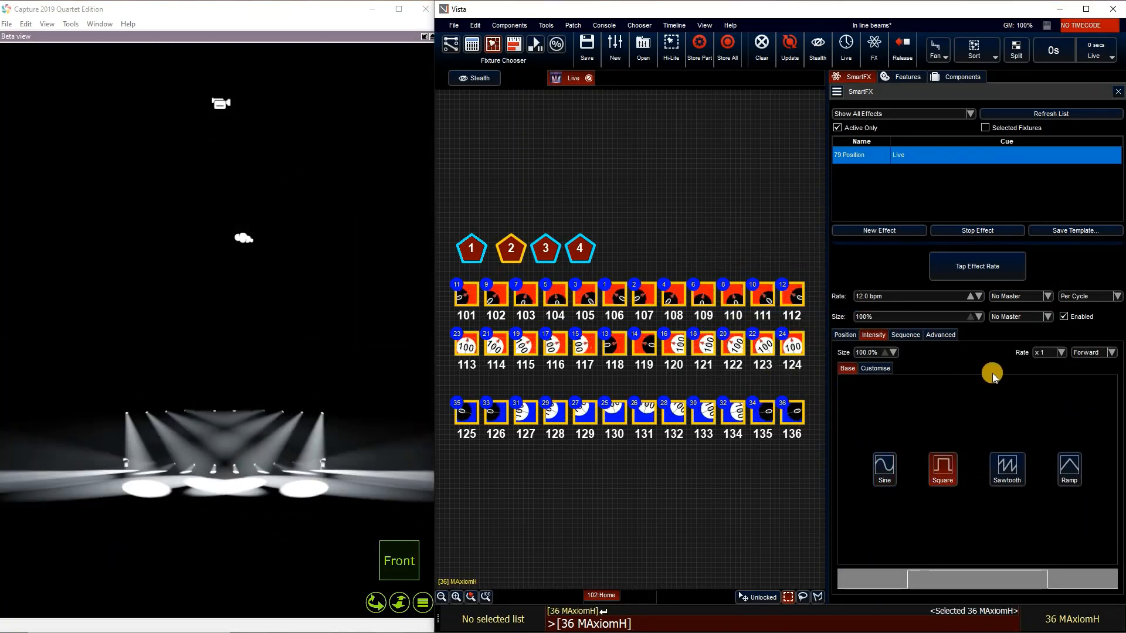
Step: Set the effect's Stagger to 35% and its Overlap to 75%
left_click(912, 333)
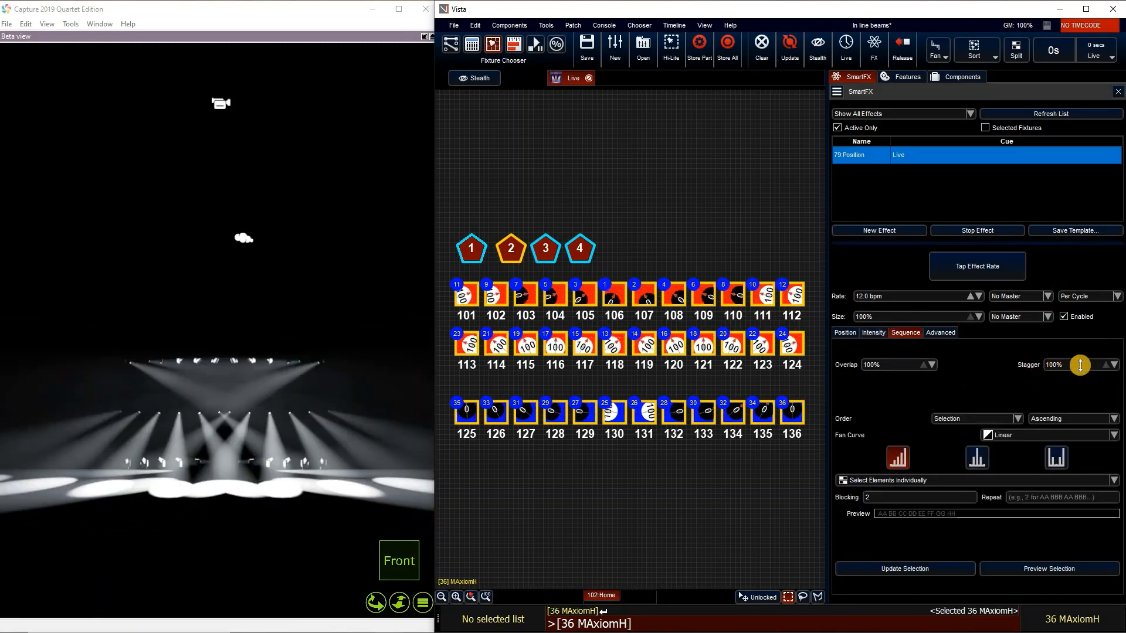
type("35")
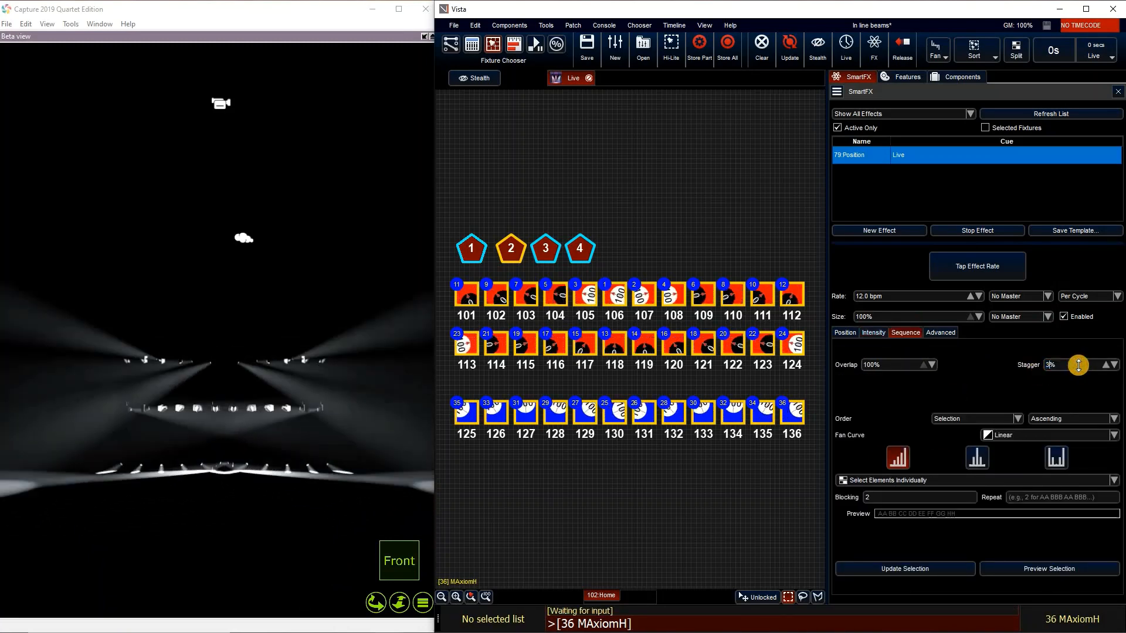
key("Return")
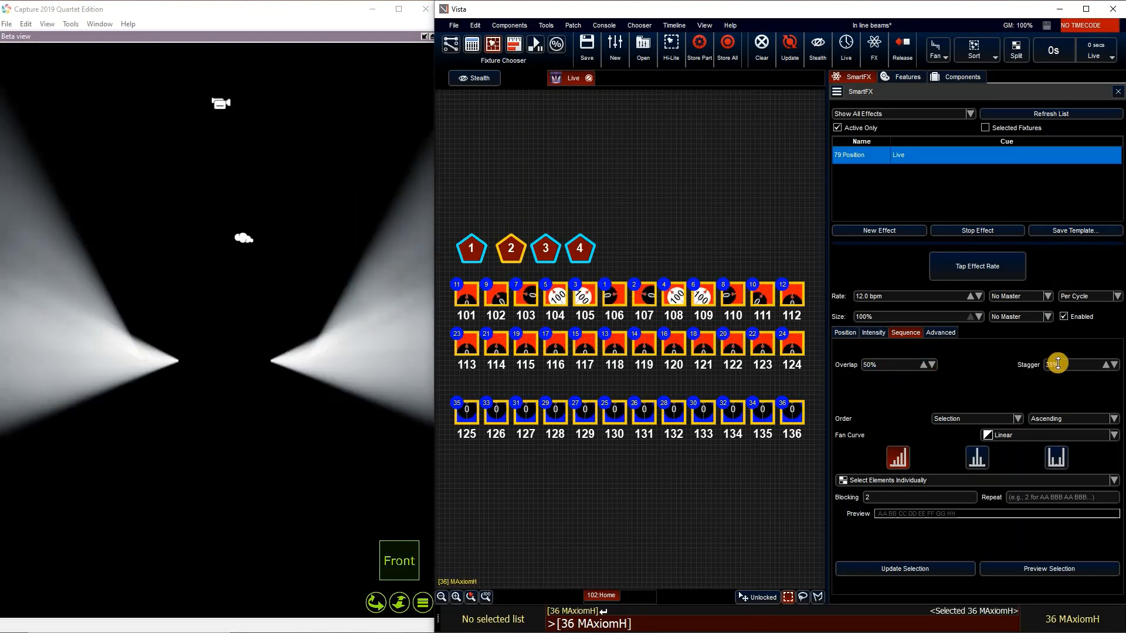
left_click_drag(905, 367, 904, 367)
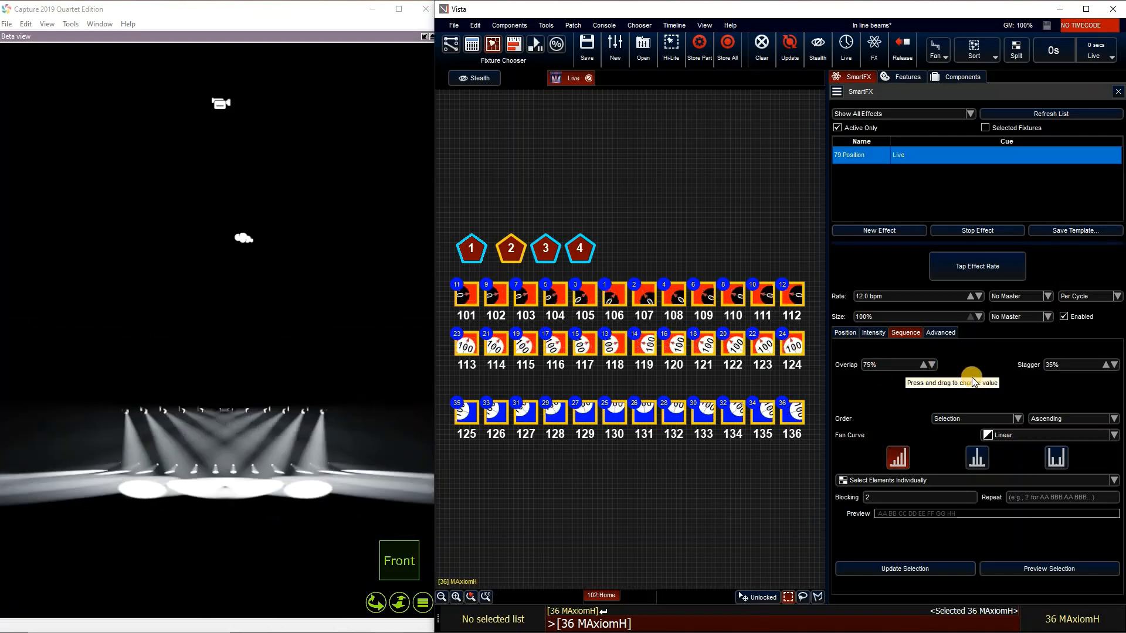
Step: Replace the fixture selection with group 3 and update the effect with its selection order
left_click(824, 220)
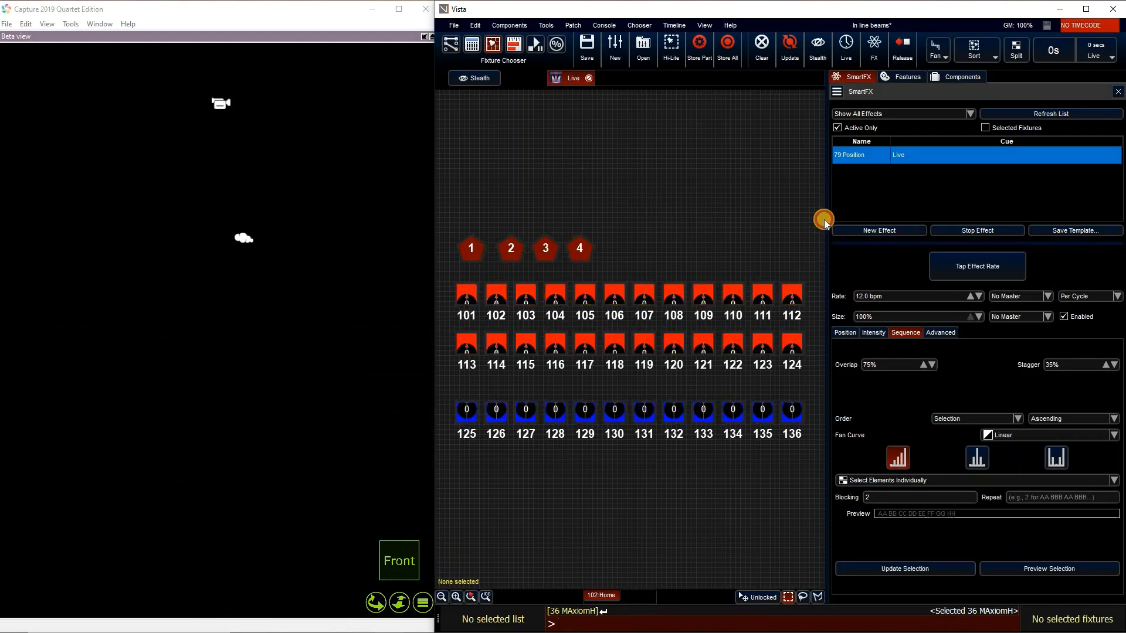
key("ctrl+z")
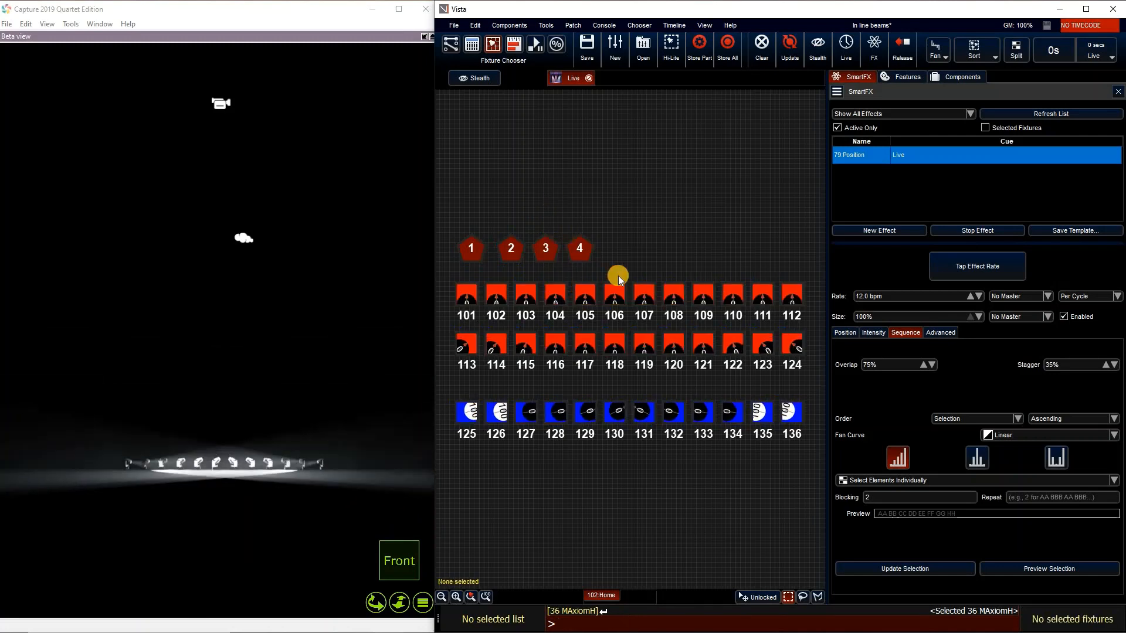
left_click(929, 565)
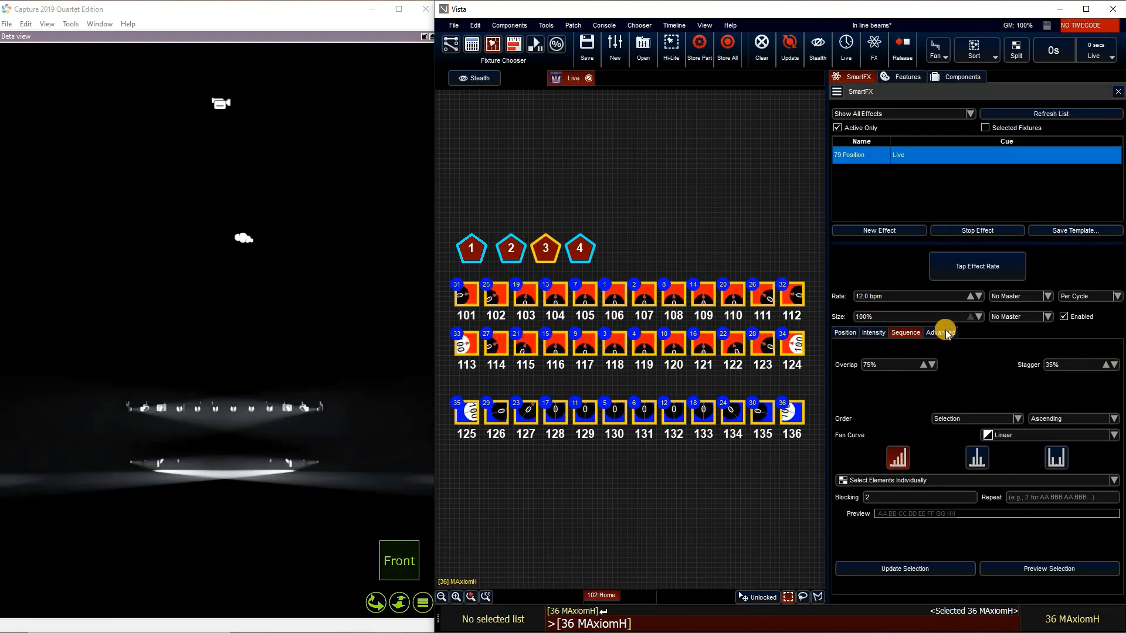
Step: Examine the combined effect's Position, Intensity and Sequence settings and compare its feature waveforms in the Advanced settings
left_click(868, 332)
left_click(846, 332)
left_click(871, 332)
left_click(849, 332)
left_click(872, 332)
left_click(848, 333)
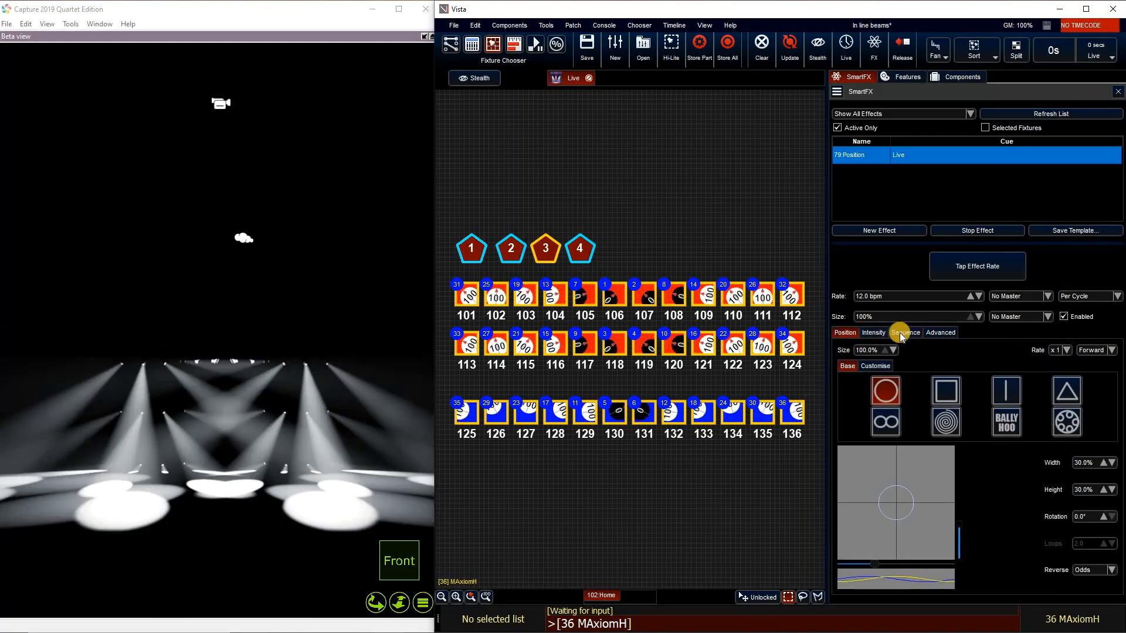
left_click(904, 333)
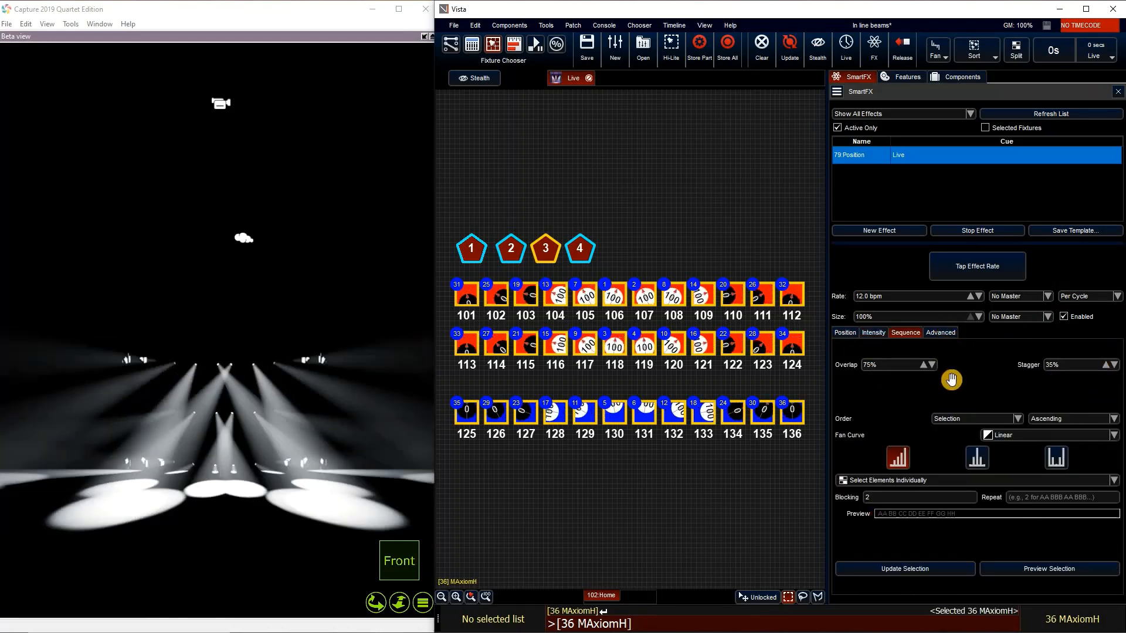
left_click(941, 332)
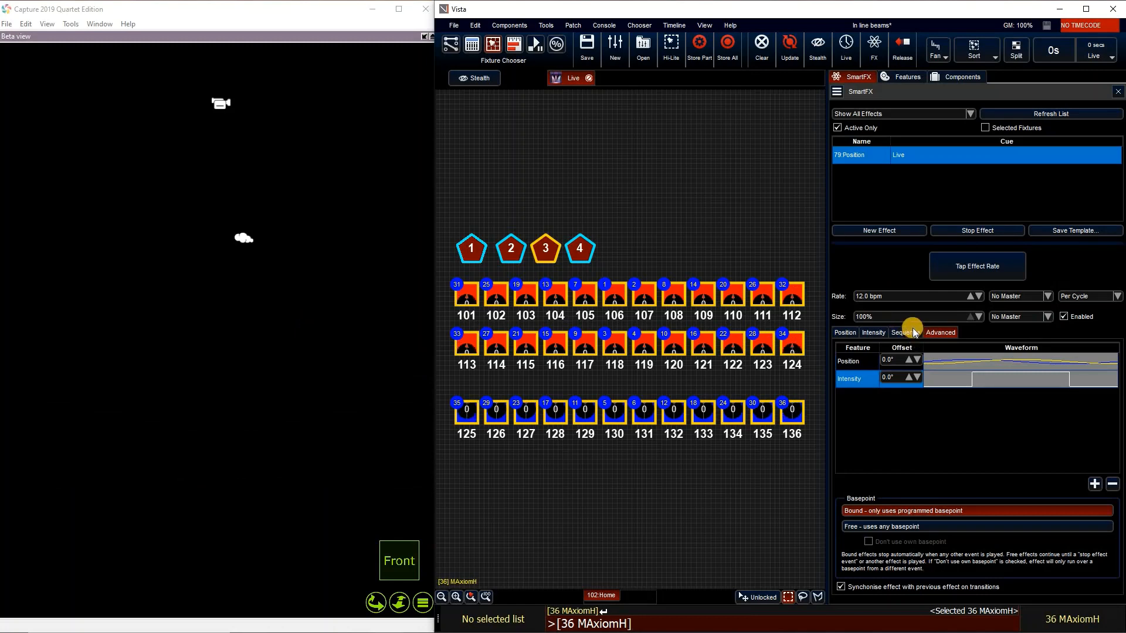
left_click(852, 337)
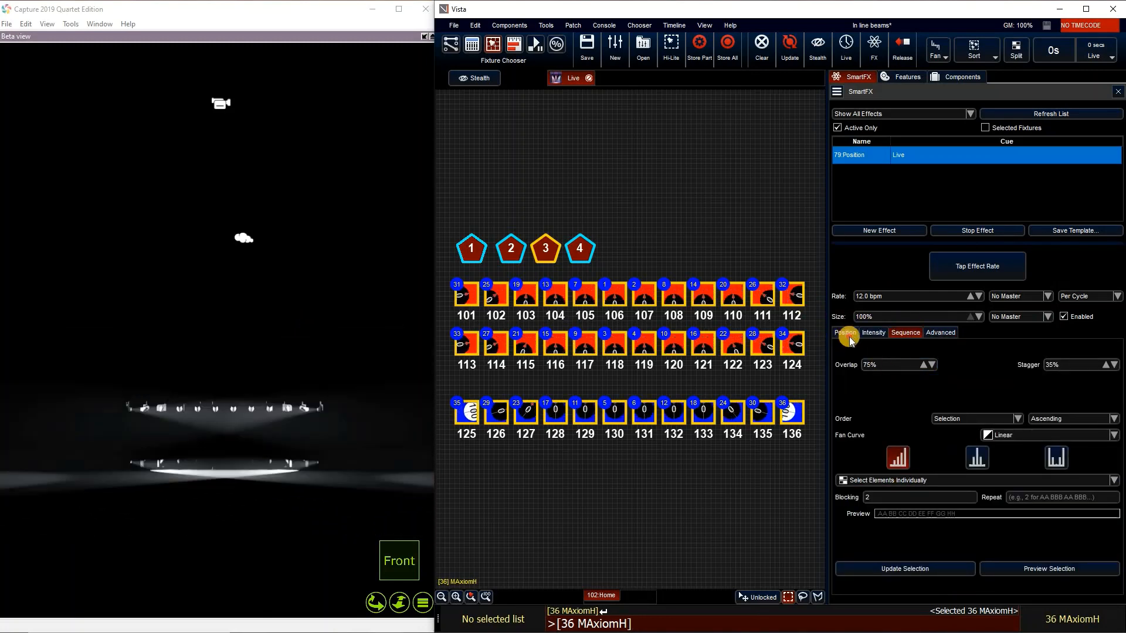
left_click(847, 334)
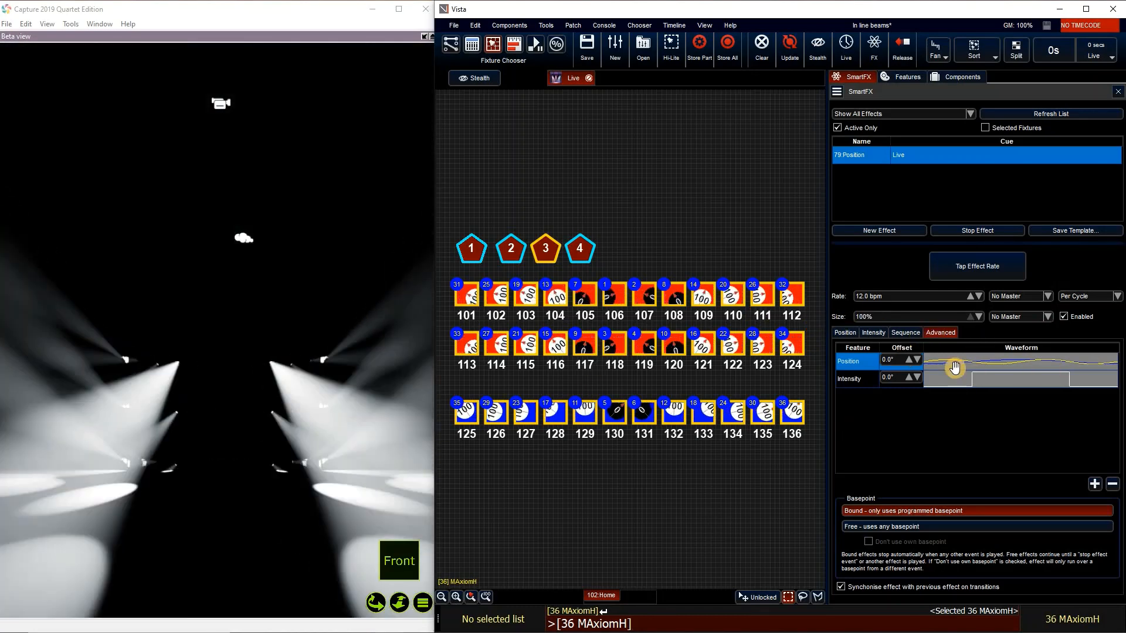
left_click(906, 331)
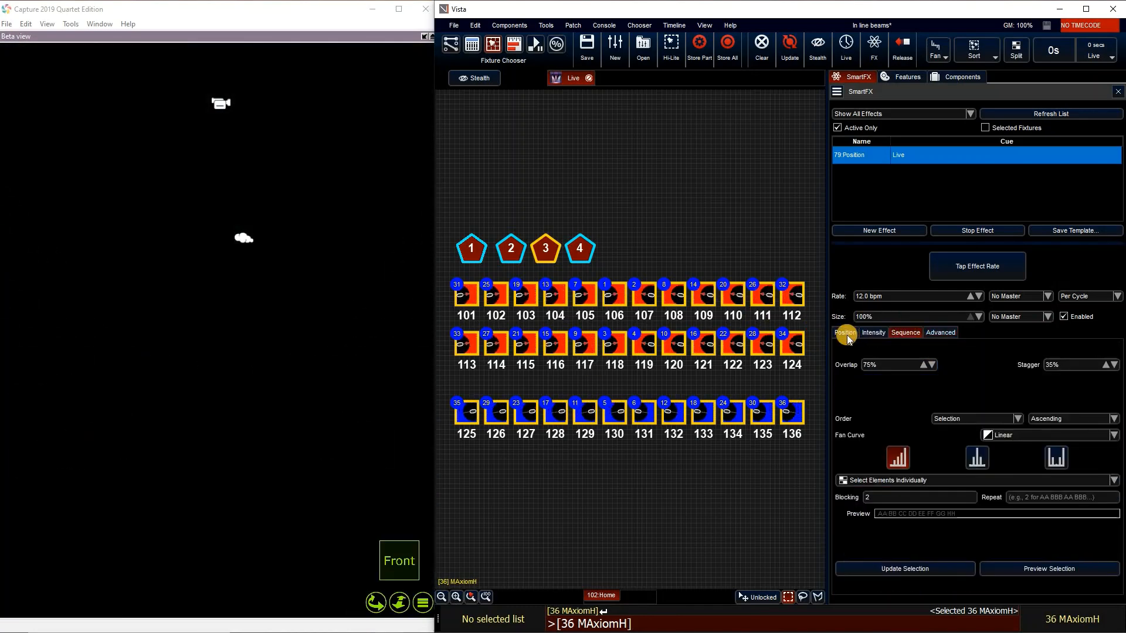
left_click(873, 334)
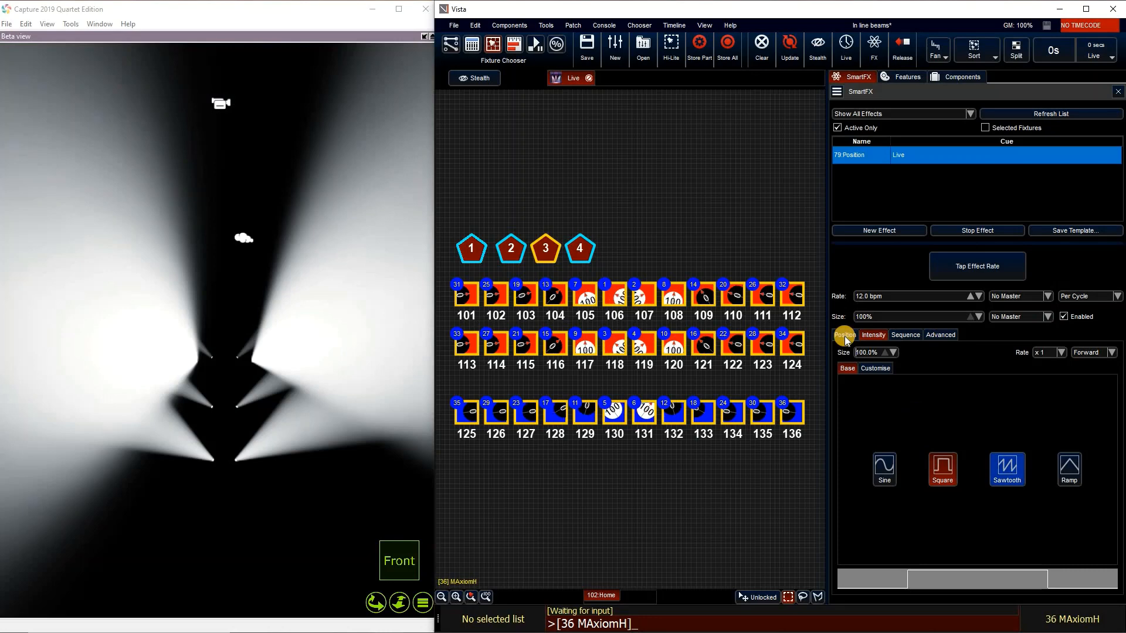
Step: Choose the straight-line shape for the position effect and set the sequence Stagger to 100%
left_click(844, 335)
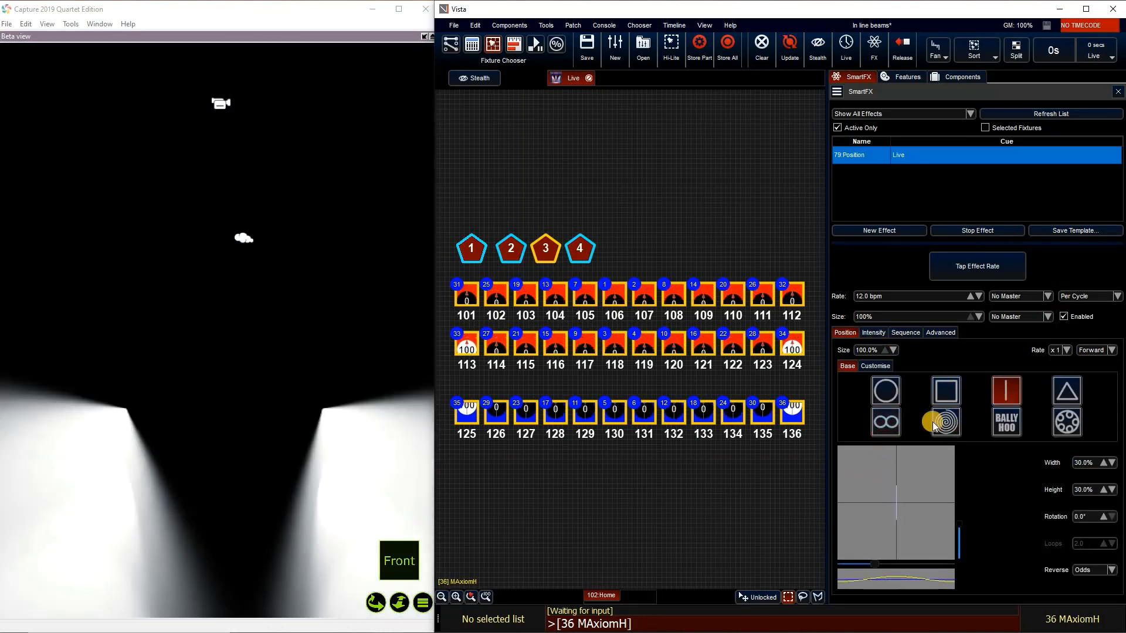
left_click(900, 334)
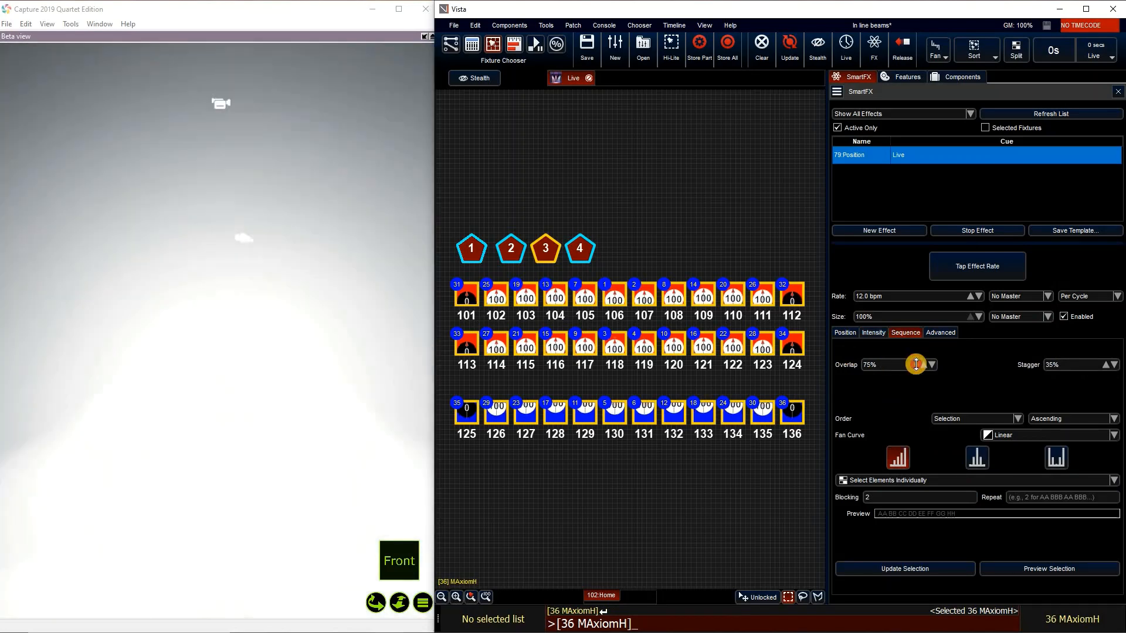
left_click_drag(1075, 366, 1053, 307)
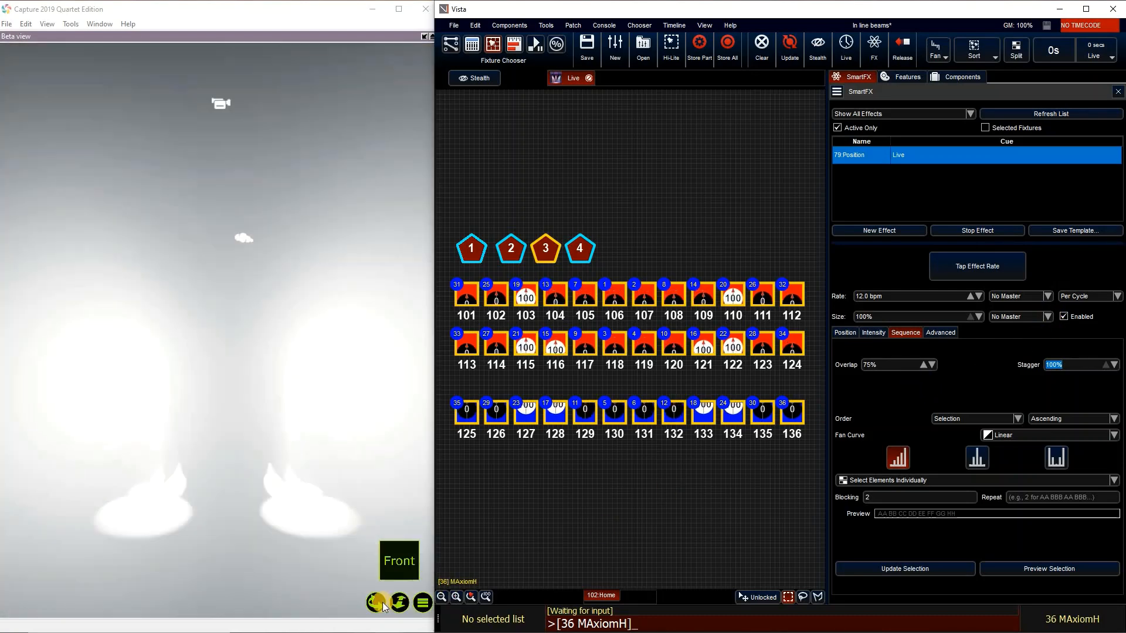
Step: Apply the UP position preset to the selected fixtures and view the result from the front in Capture
left_click(383, 605)
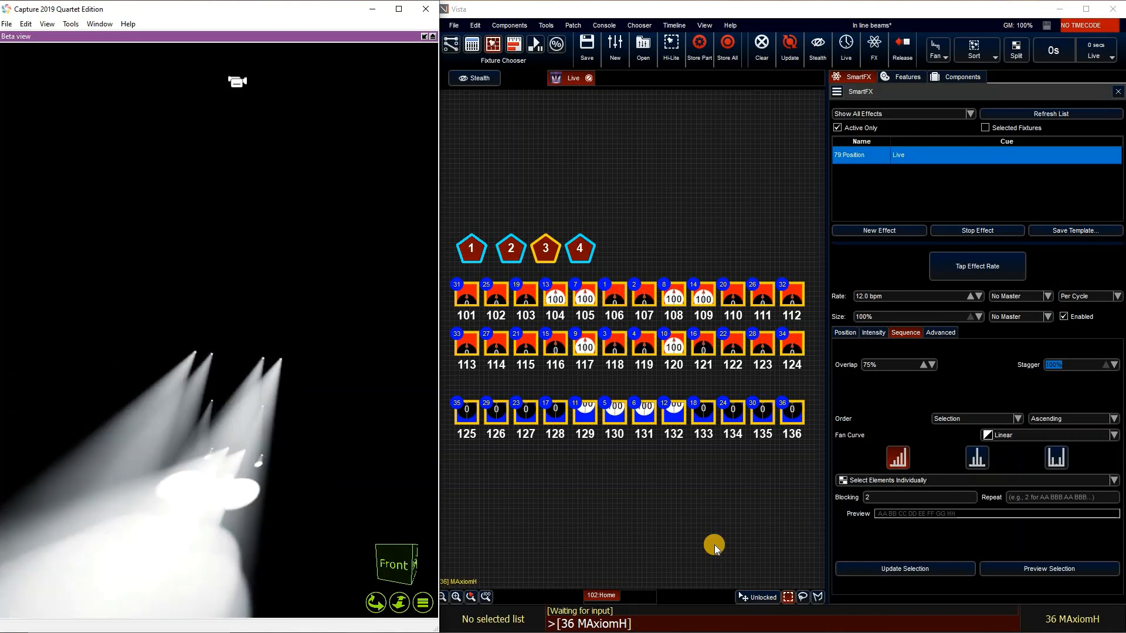
left_click(847, 333)
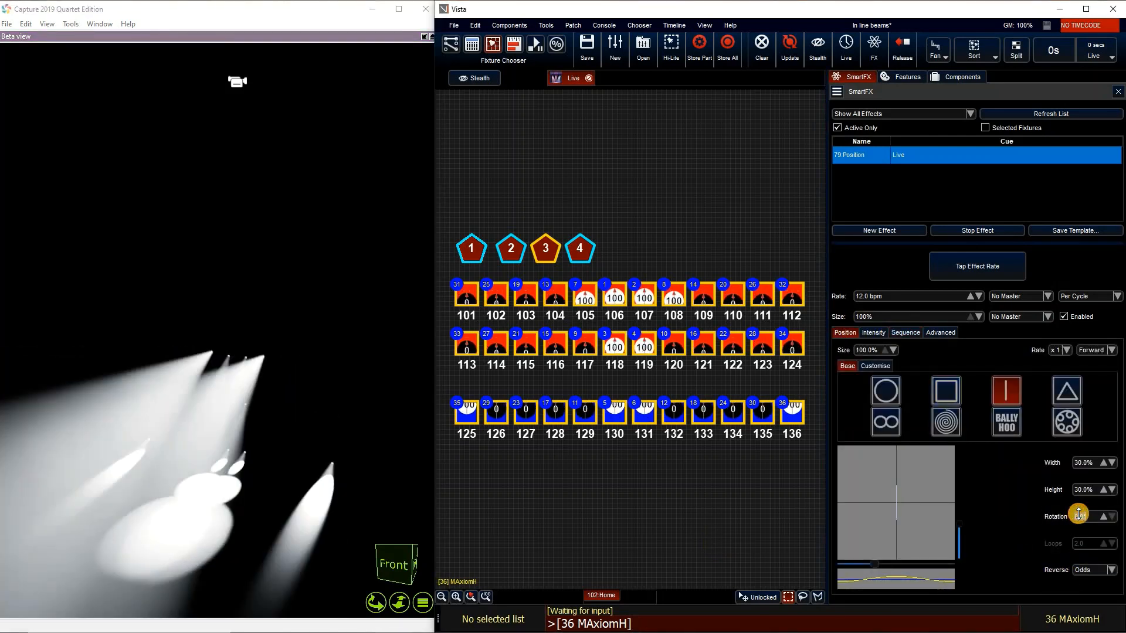
left_click(951, 77)
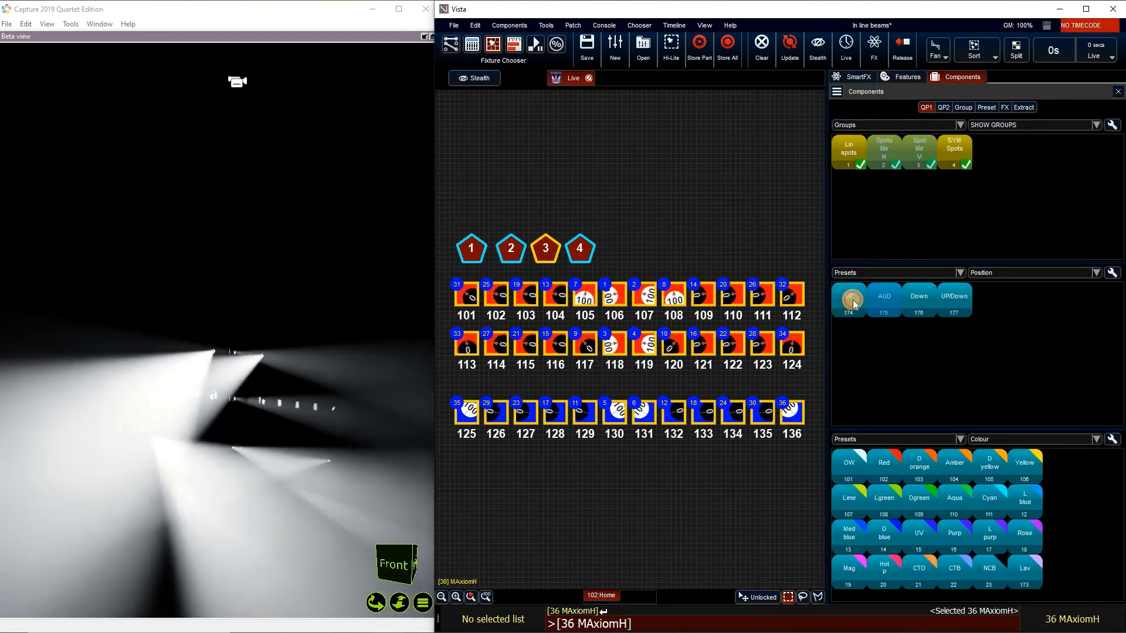
left_click(853, 305)
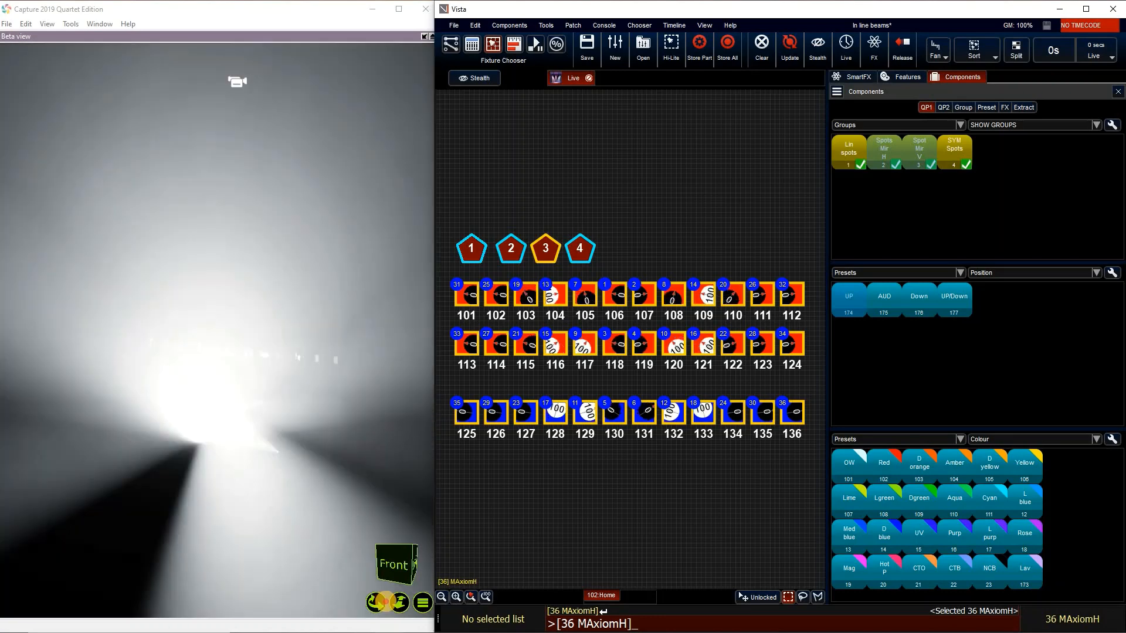
left_click_drag(380, 601, 383, 603)
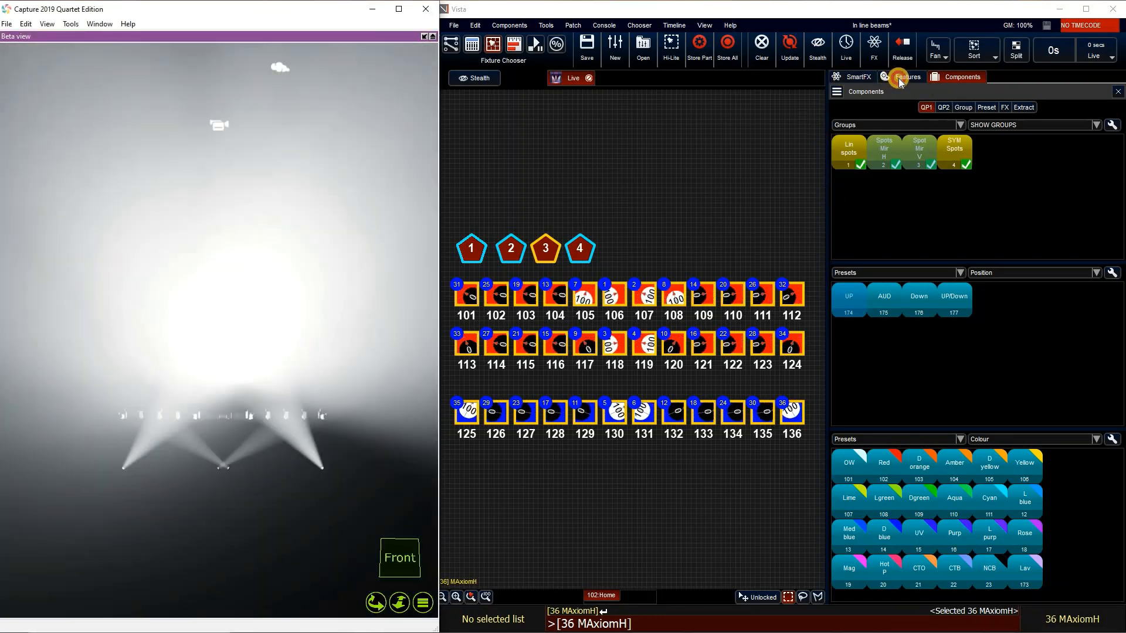
Step: Narrow the beams of the selected fixtures by reducing their Zoom to 0
left_click(901, 76)
left_click(1060, 108)
left_click(843, 141)
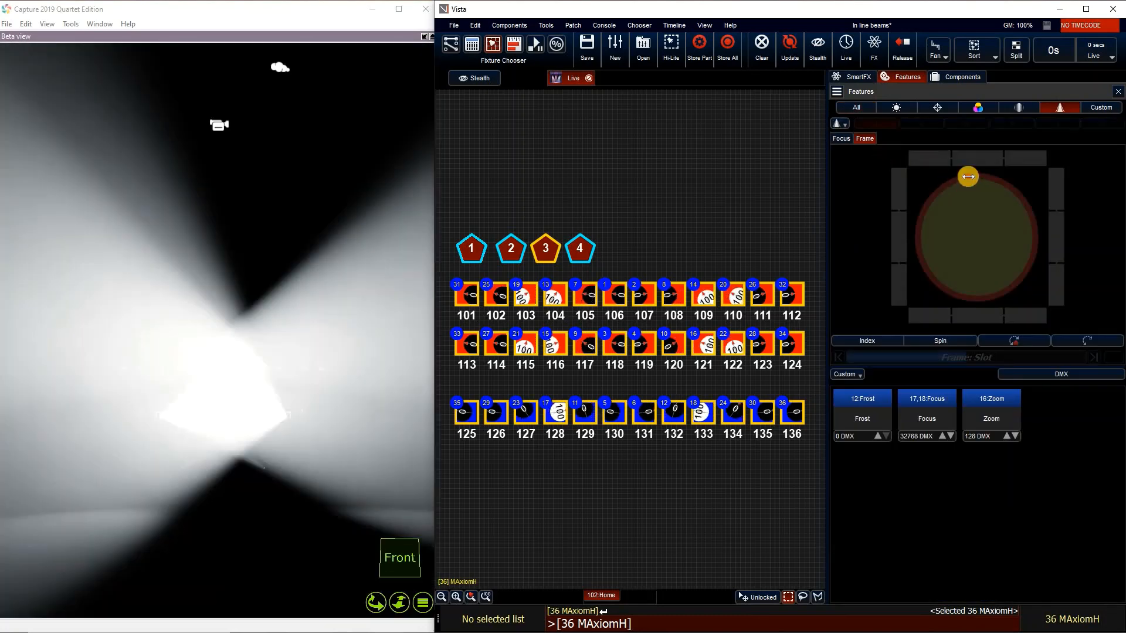
left_click_drag(967, 175, 803, 186)
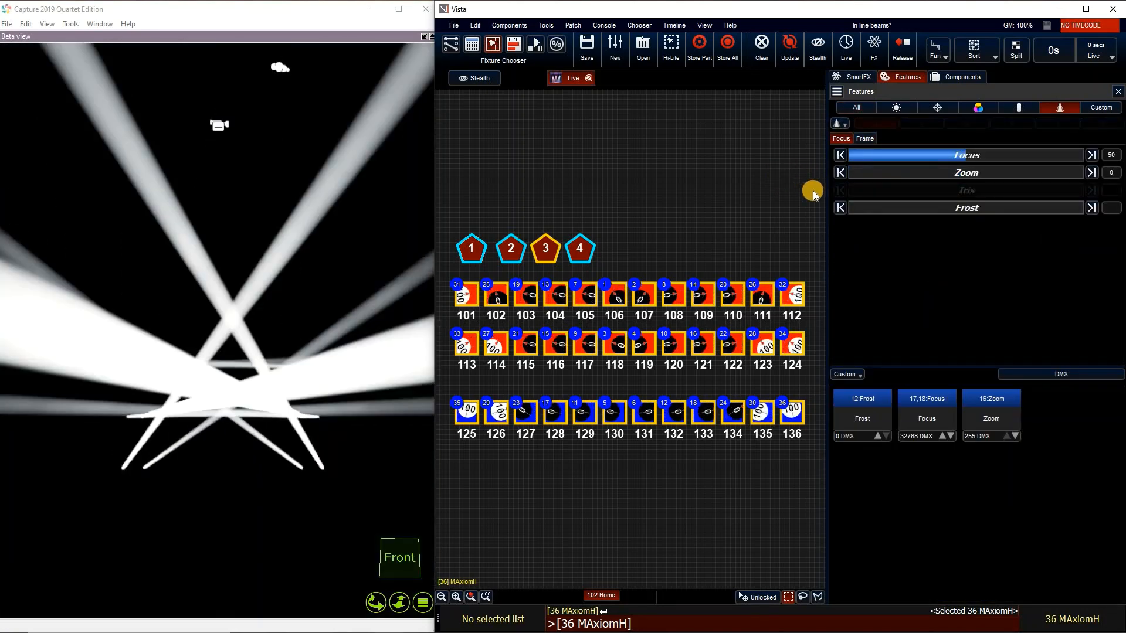
Step: Adjust the position effect's sequence settings to 57% Stagger and 72% Overlap
left_click(973, 77)
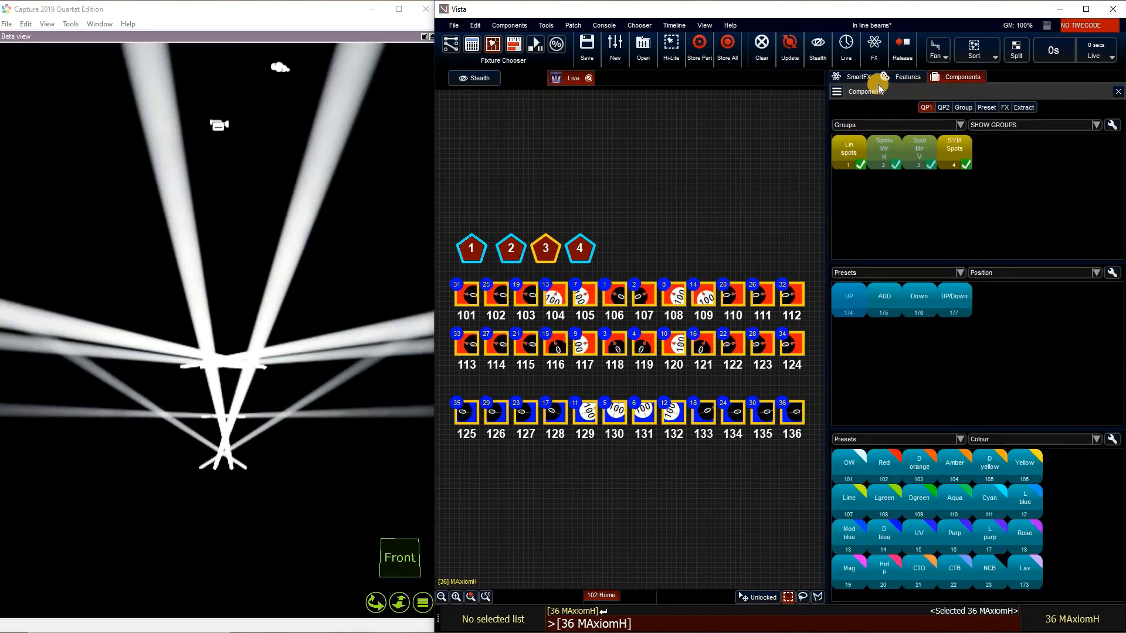
left_click(862, 77)
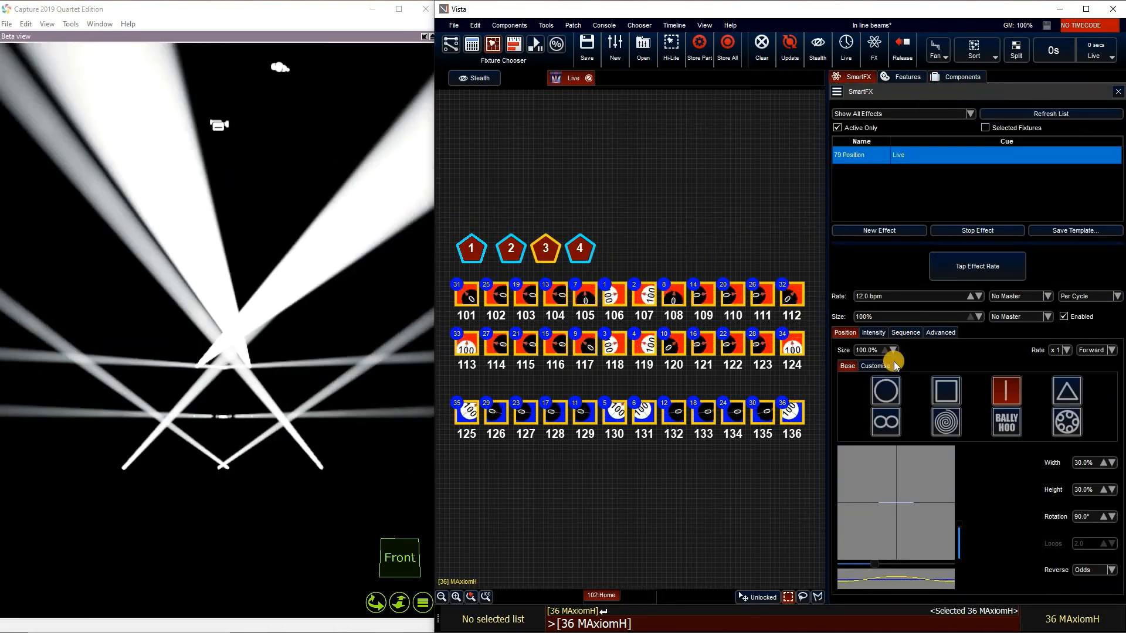
left_click(874, 333)
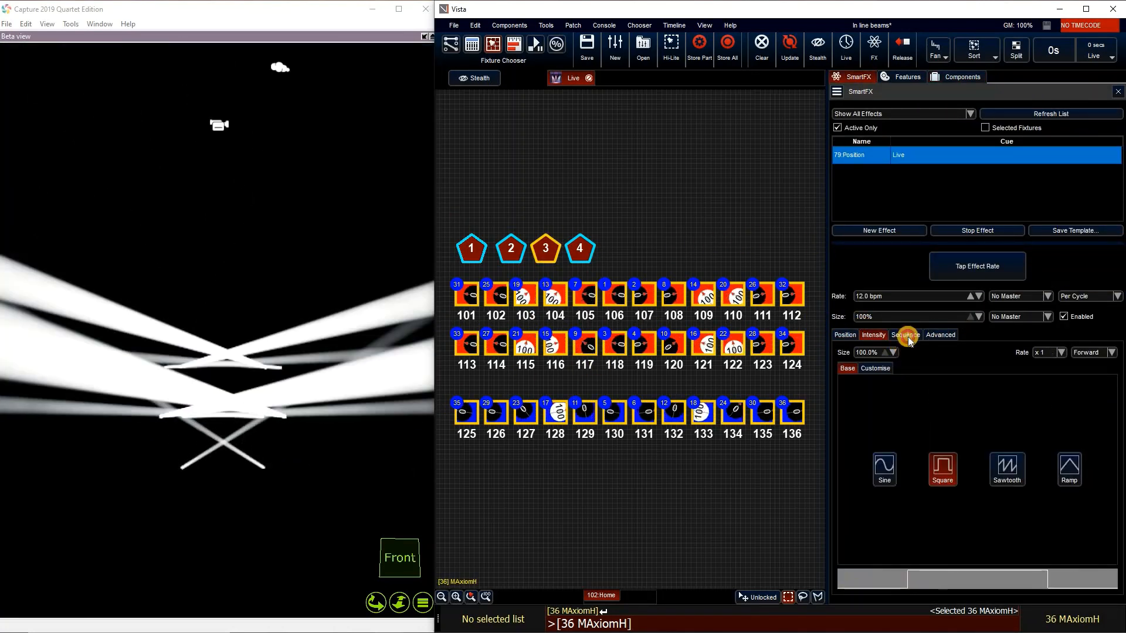
left_click(907, 334)
left_click_drag(894, 367, 892, 329)
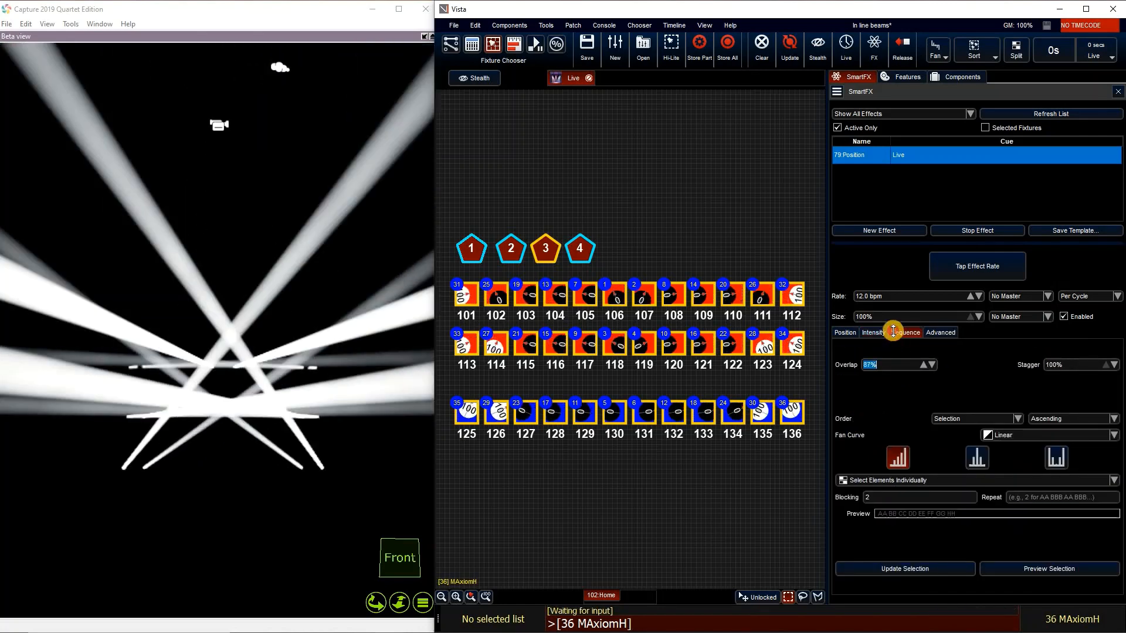
left_click_drag(1082, 363, 1045, 386)
left_click_drag(894, 365, 897, 386)
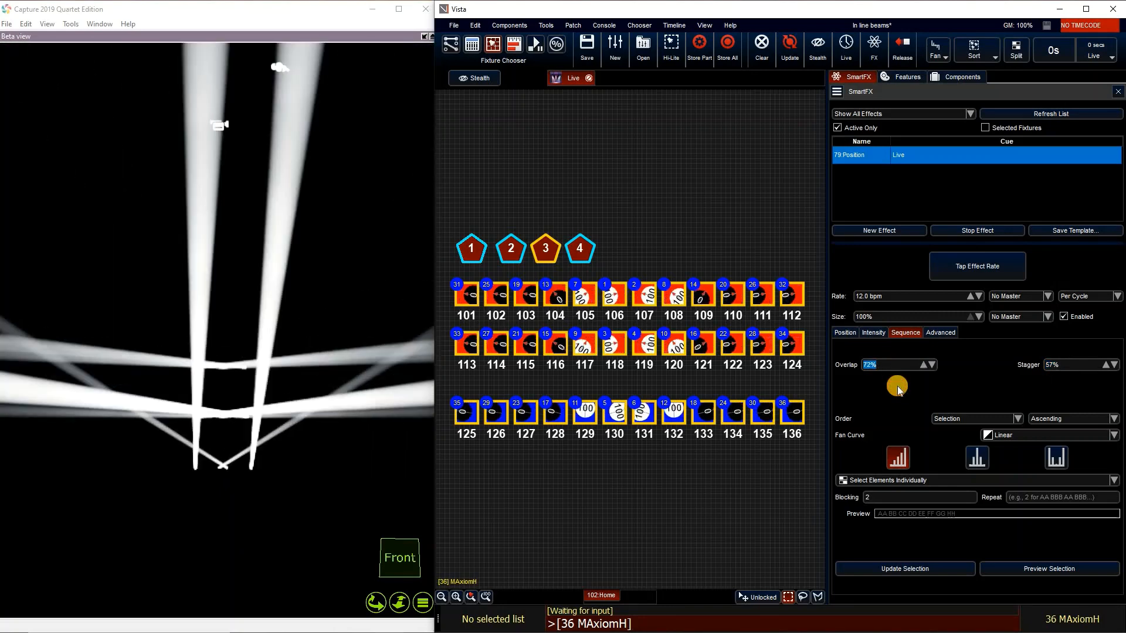